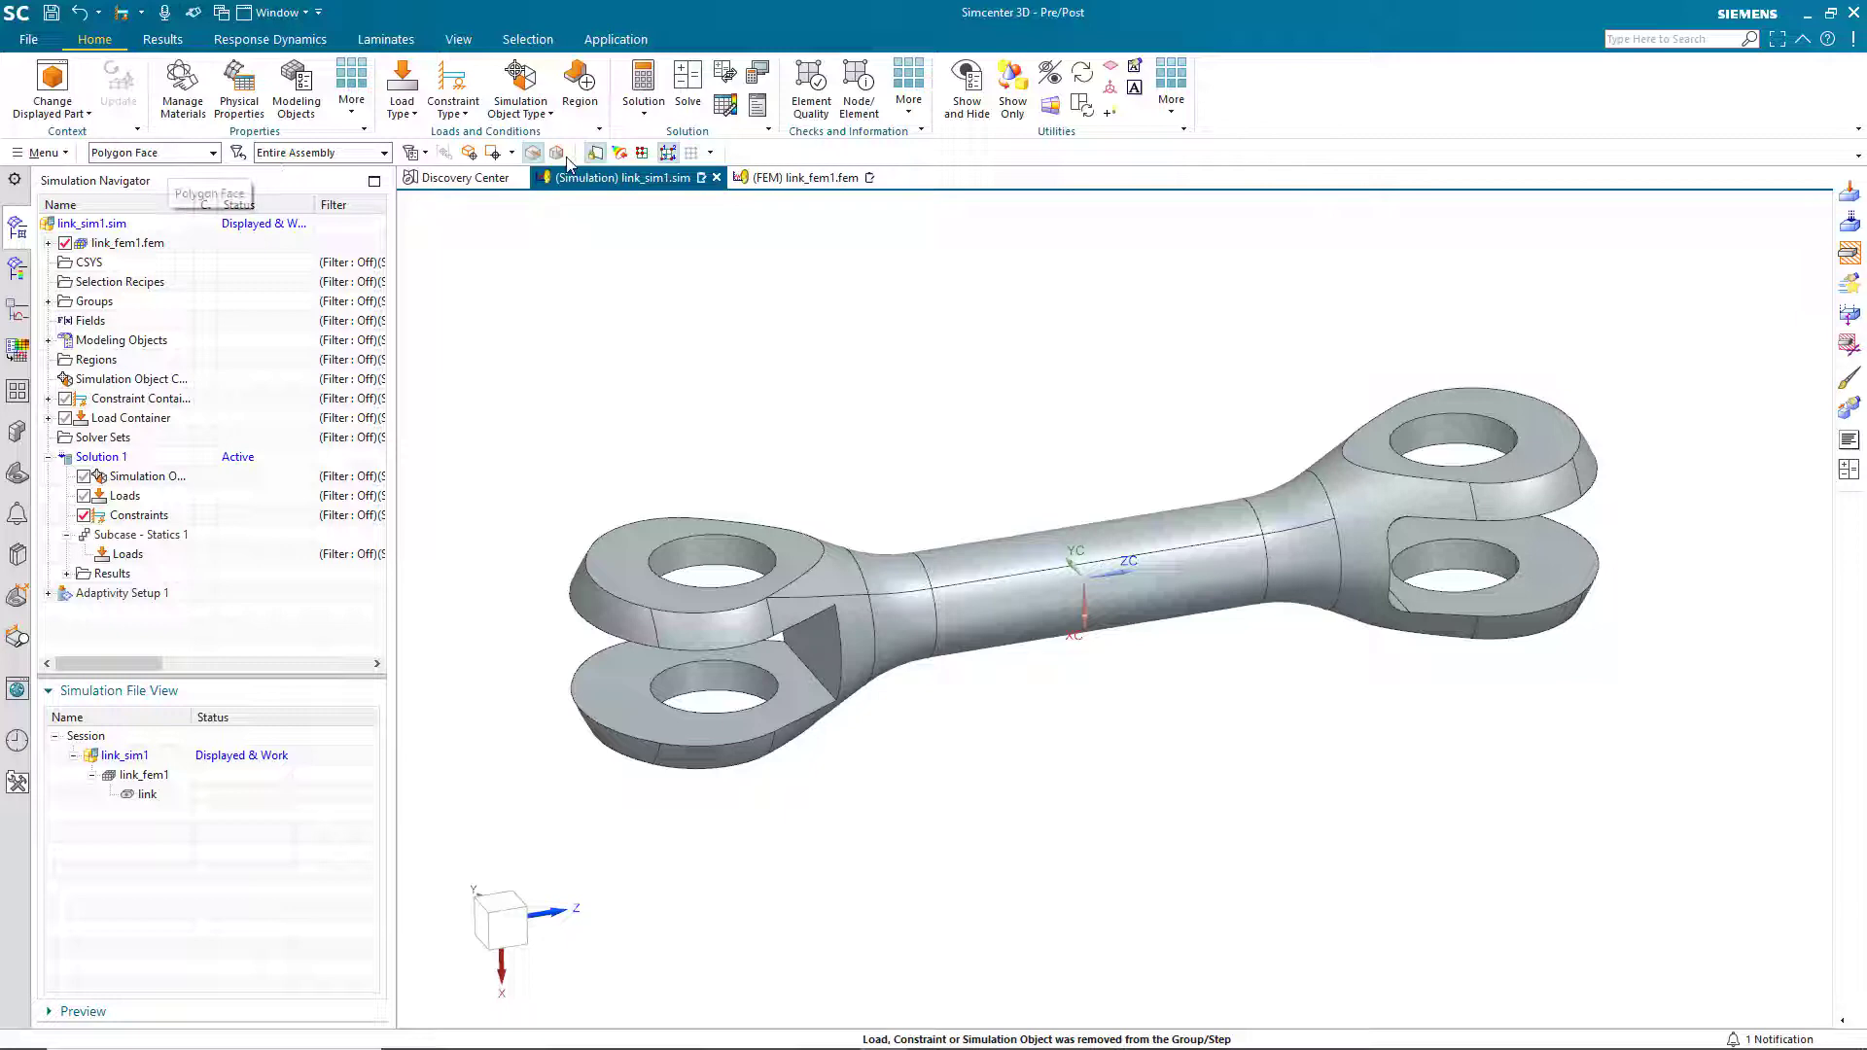
Hide the Selection Group toolbar, then show it again.
{"action": "left_click", "coordinate": [1858, 153]}
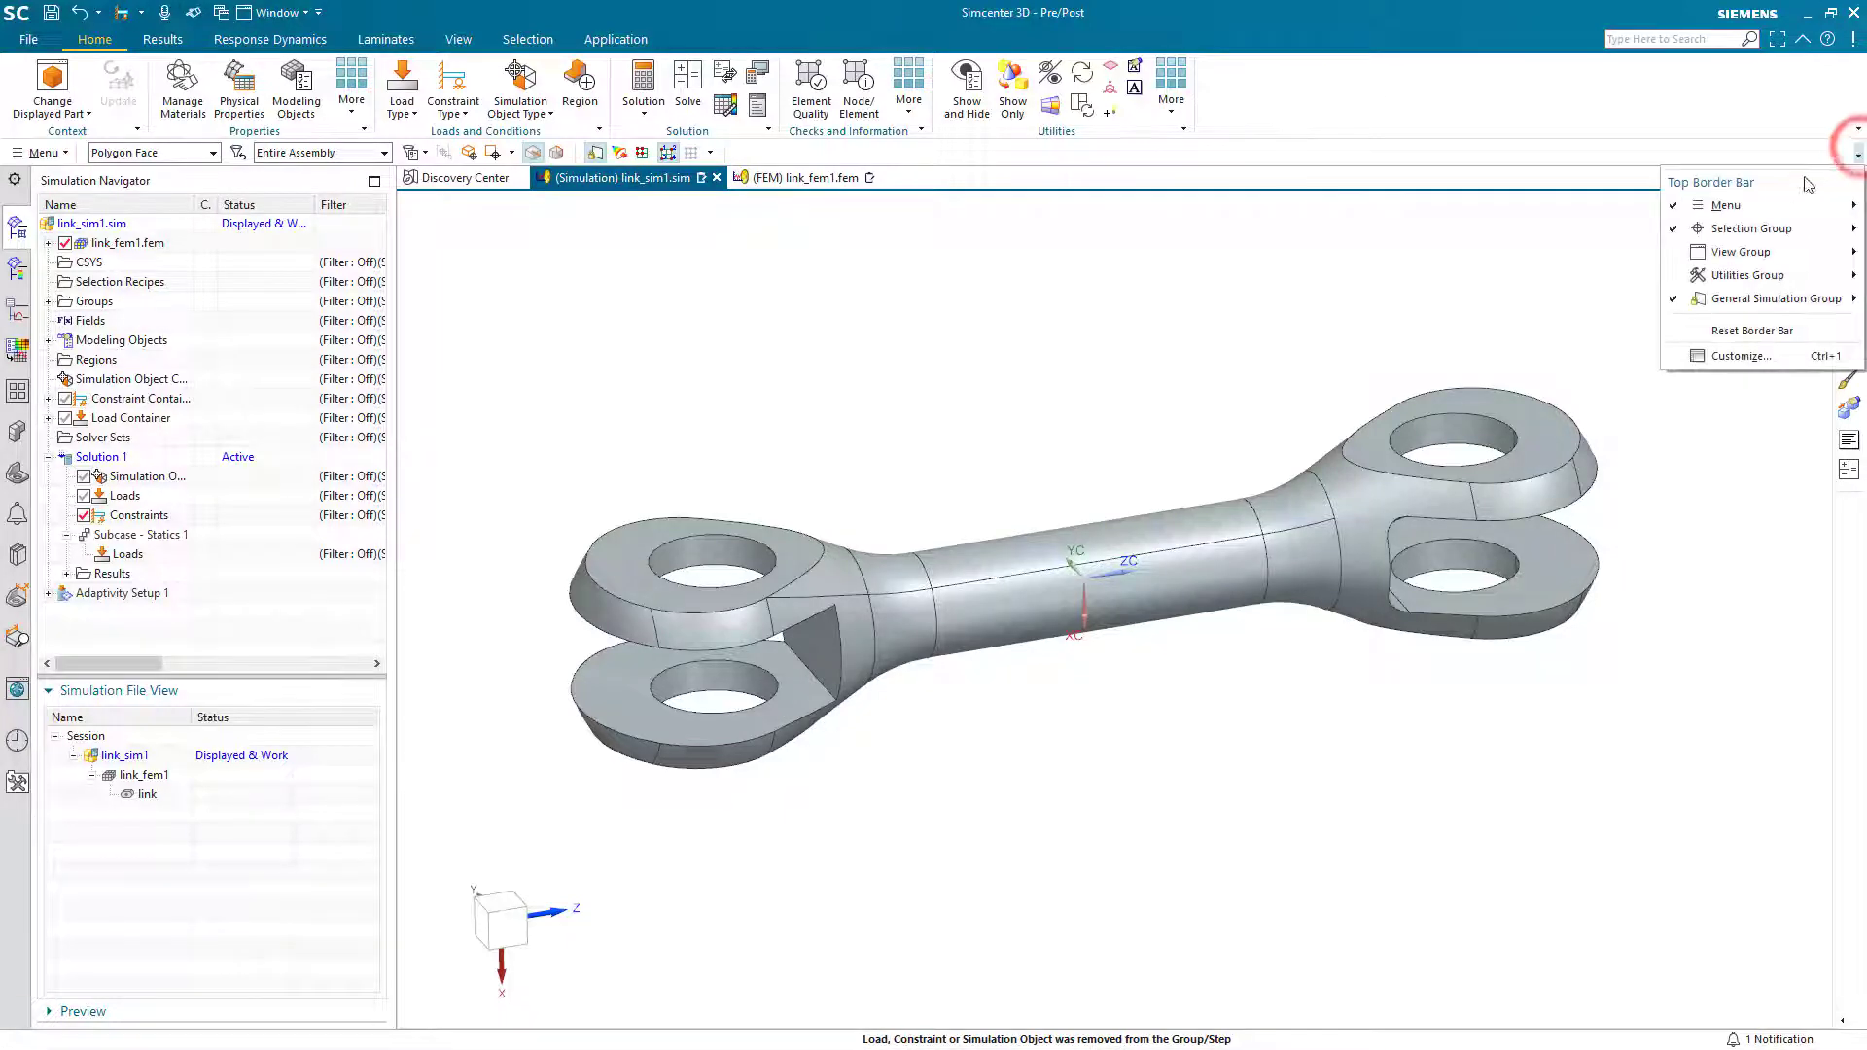
{"action": "left_click", "coordinate": [1672, 229]}
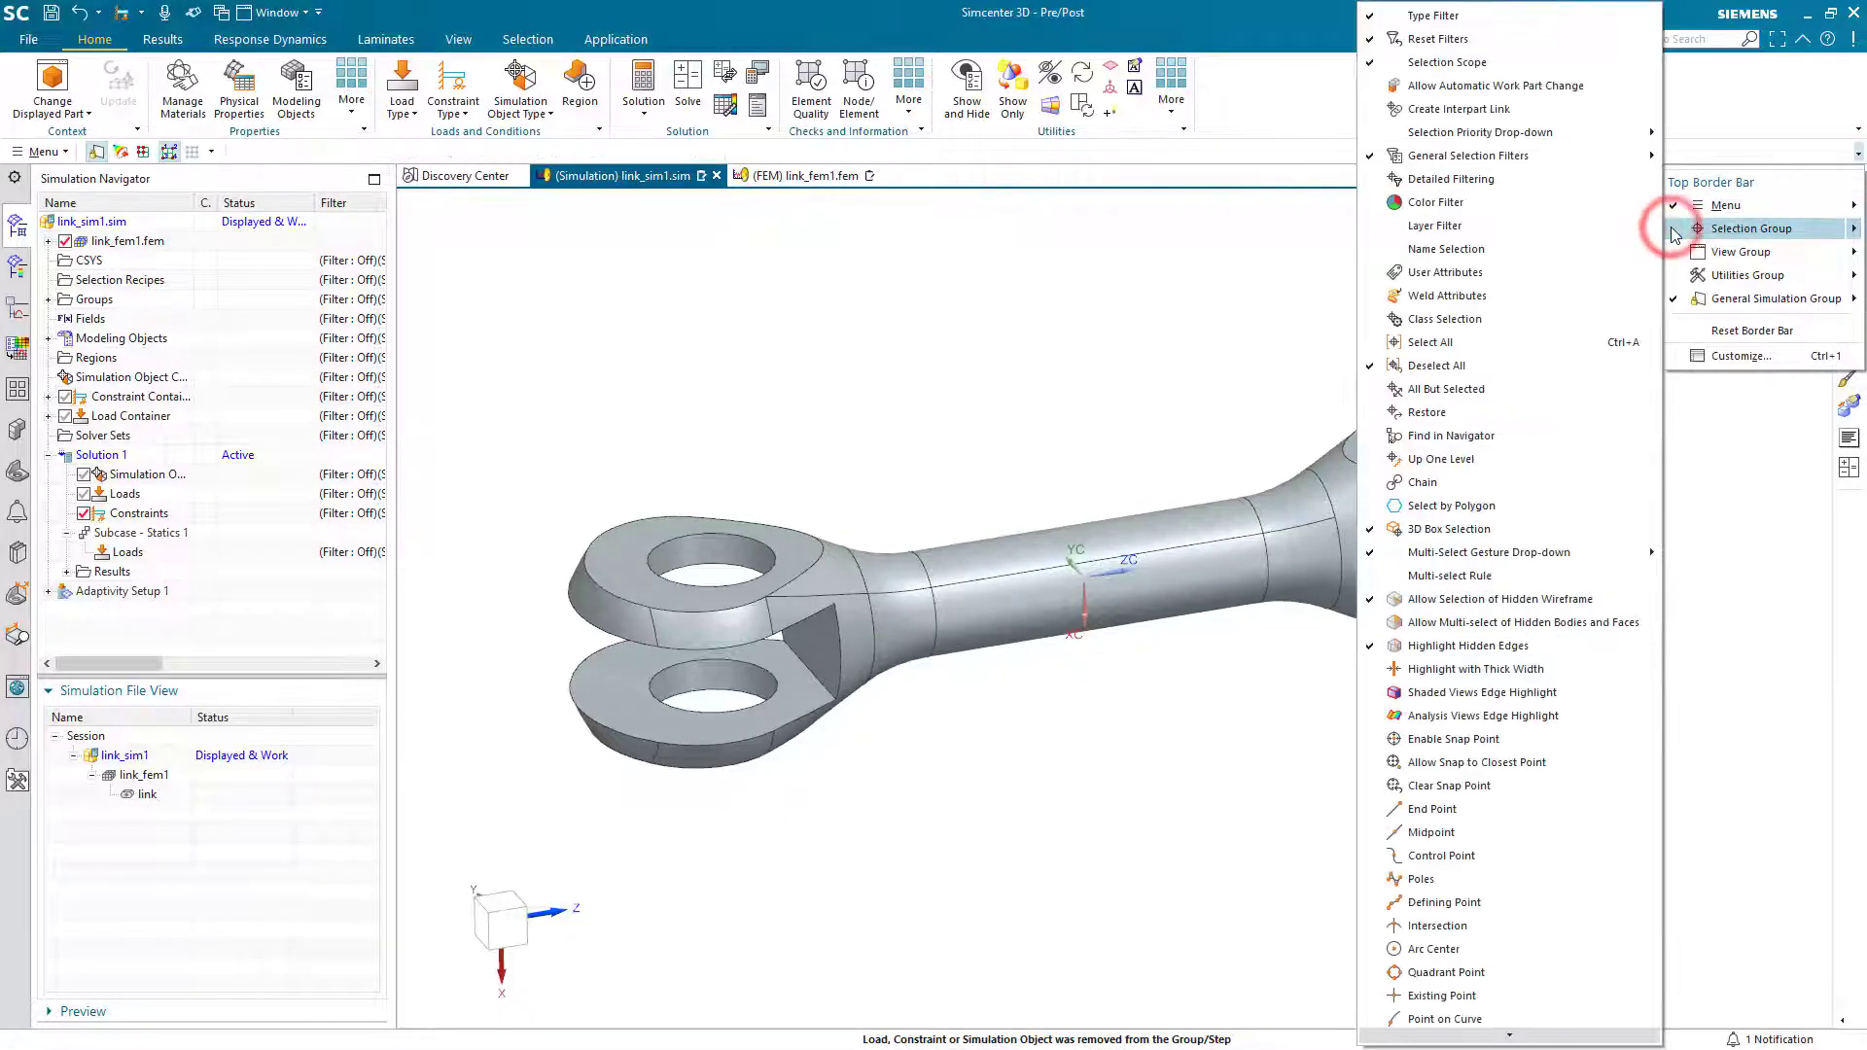
{"action": "left_click", "coordinate": [1672, 230]}
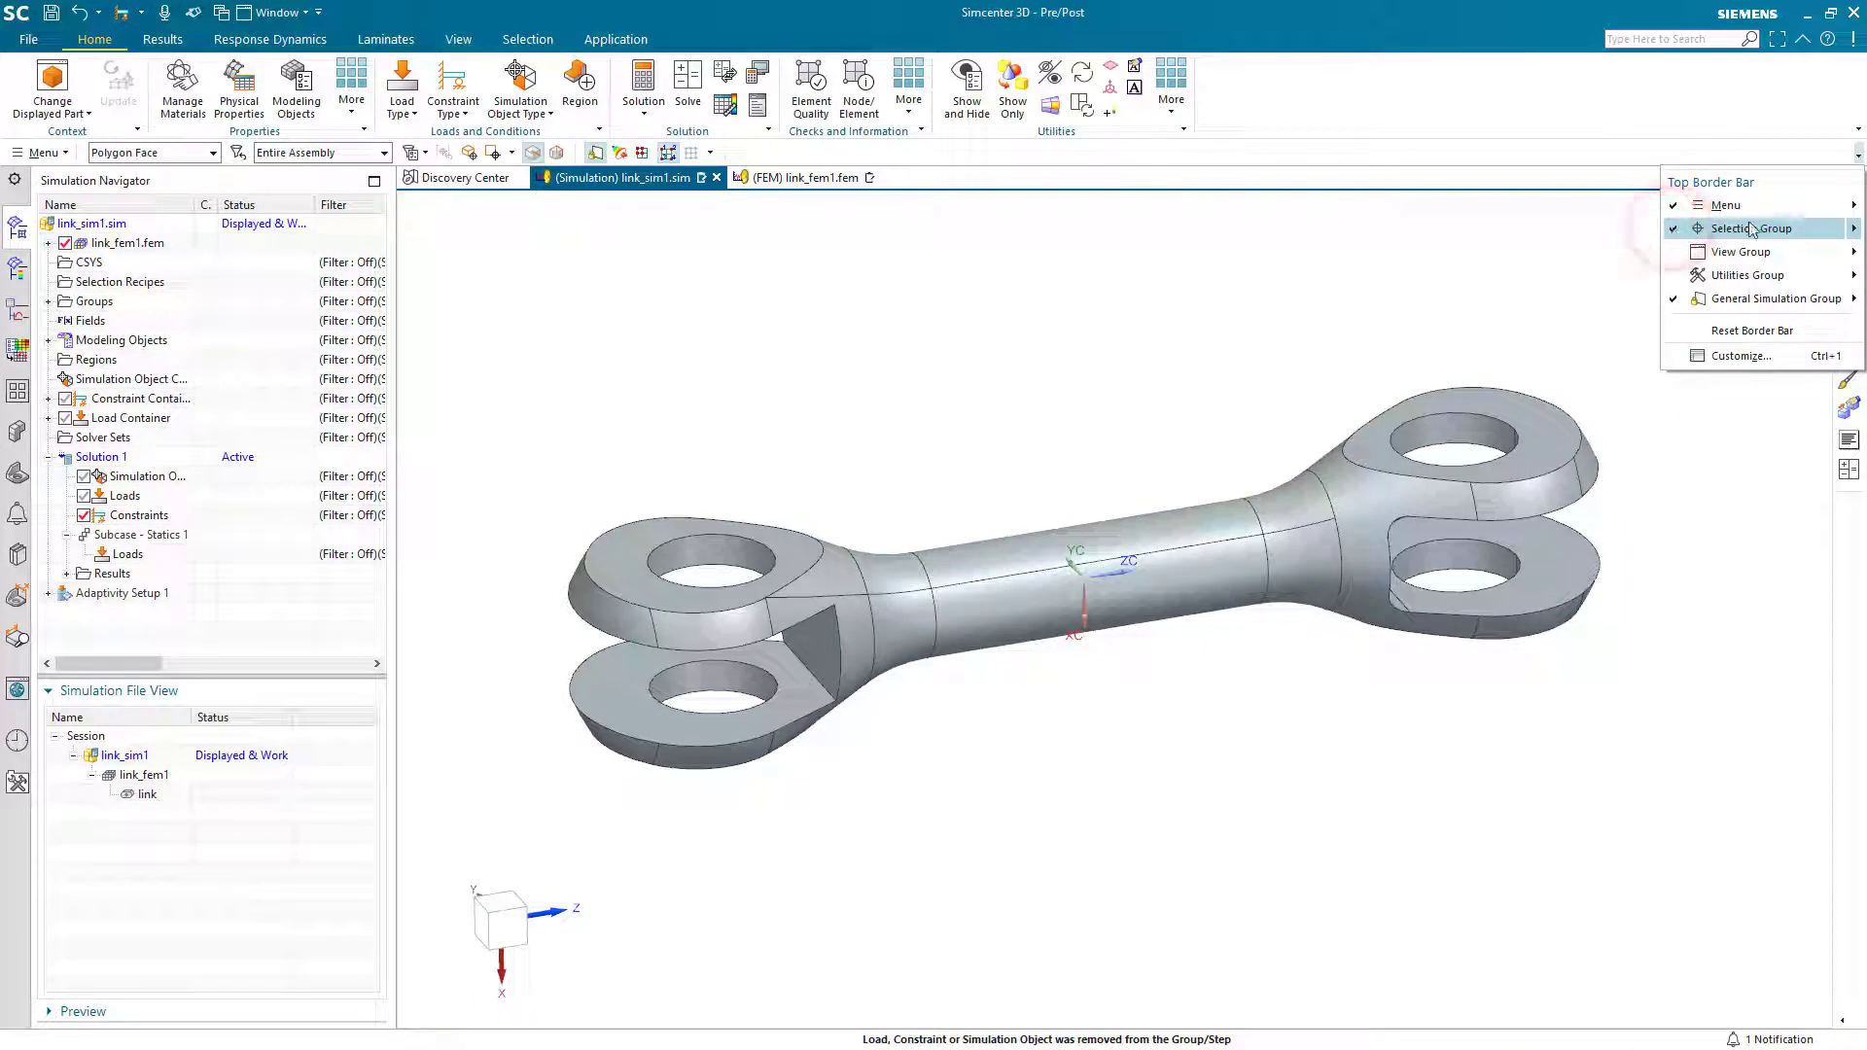
Toggle Select All and Deselect All off and on again, leaving the Selection Group unchanged.
{"action": "mouse_move", "coordinate": [1817, 231]}
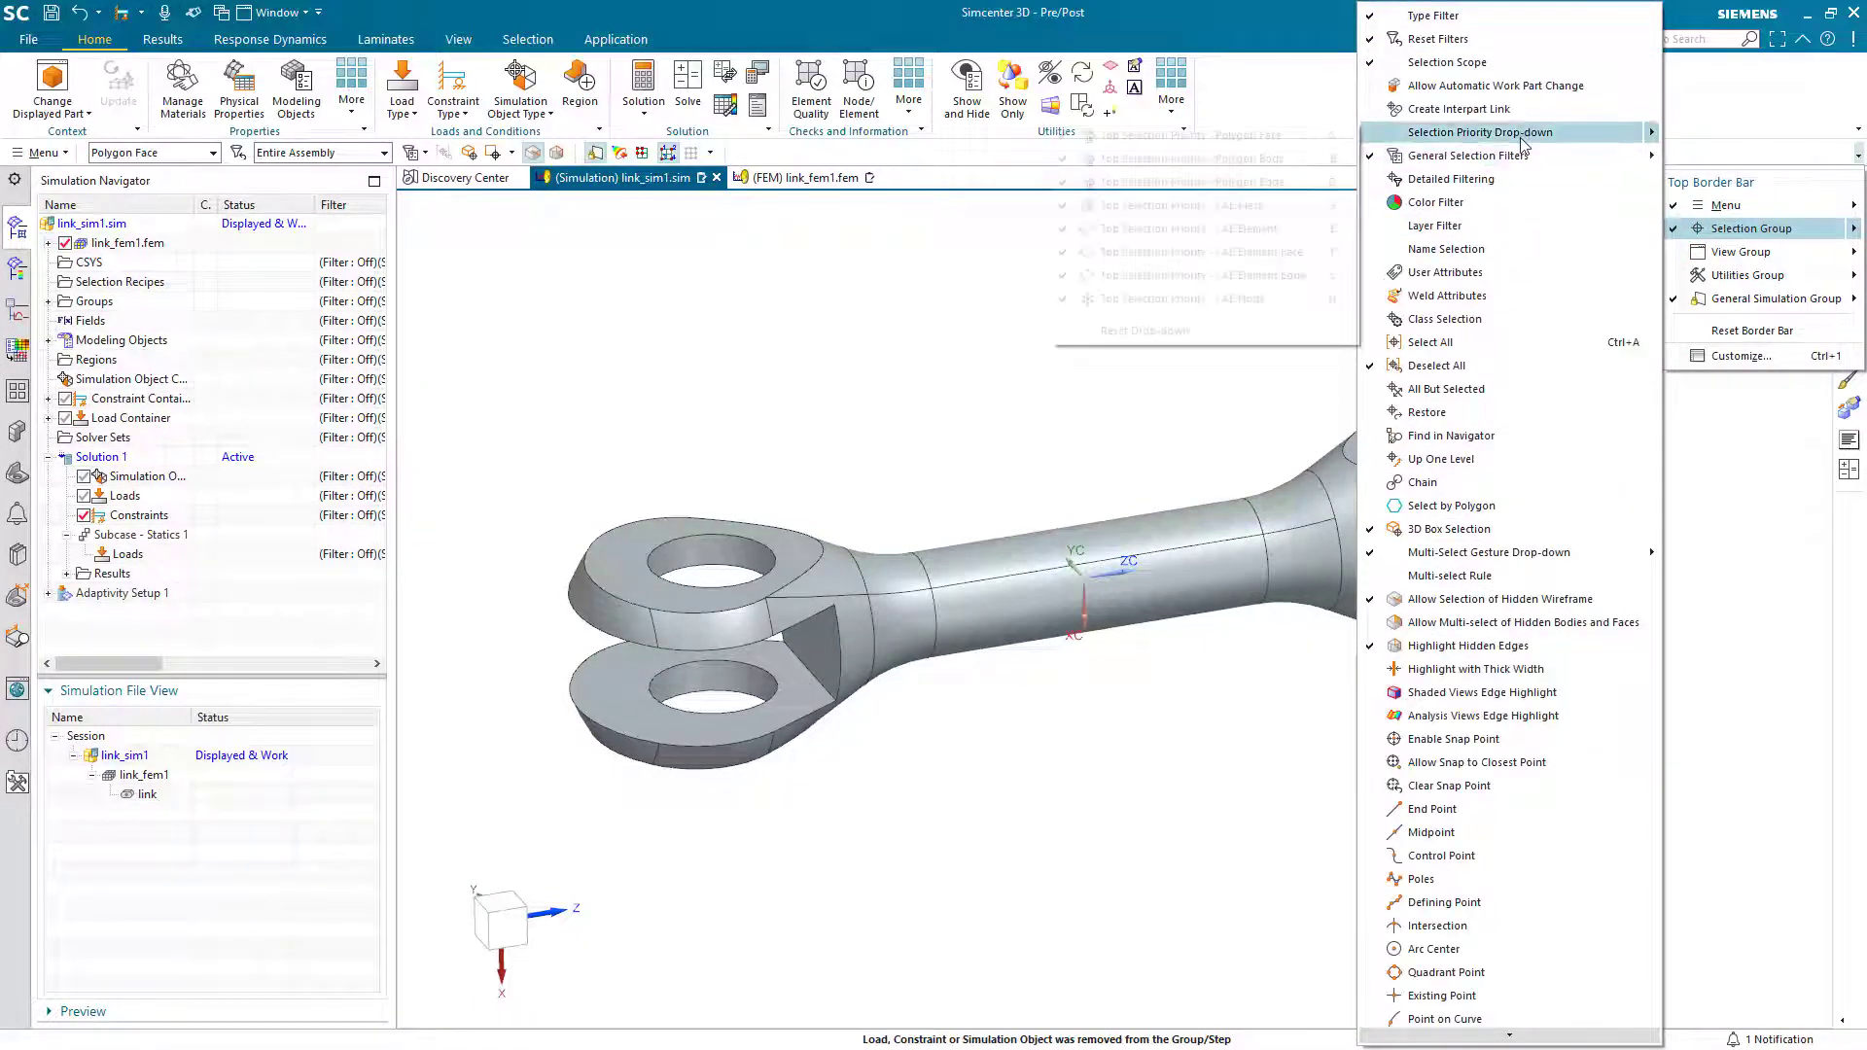
{"action": "left_click", "coordinate": [1513, 346]}
{"action": "left_click", "coordinate": [1513, 346]}
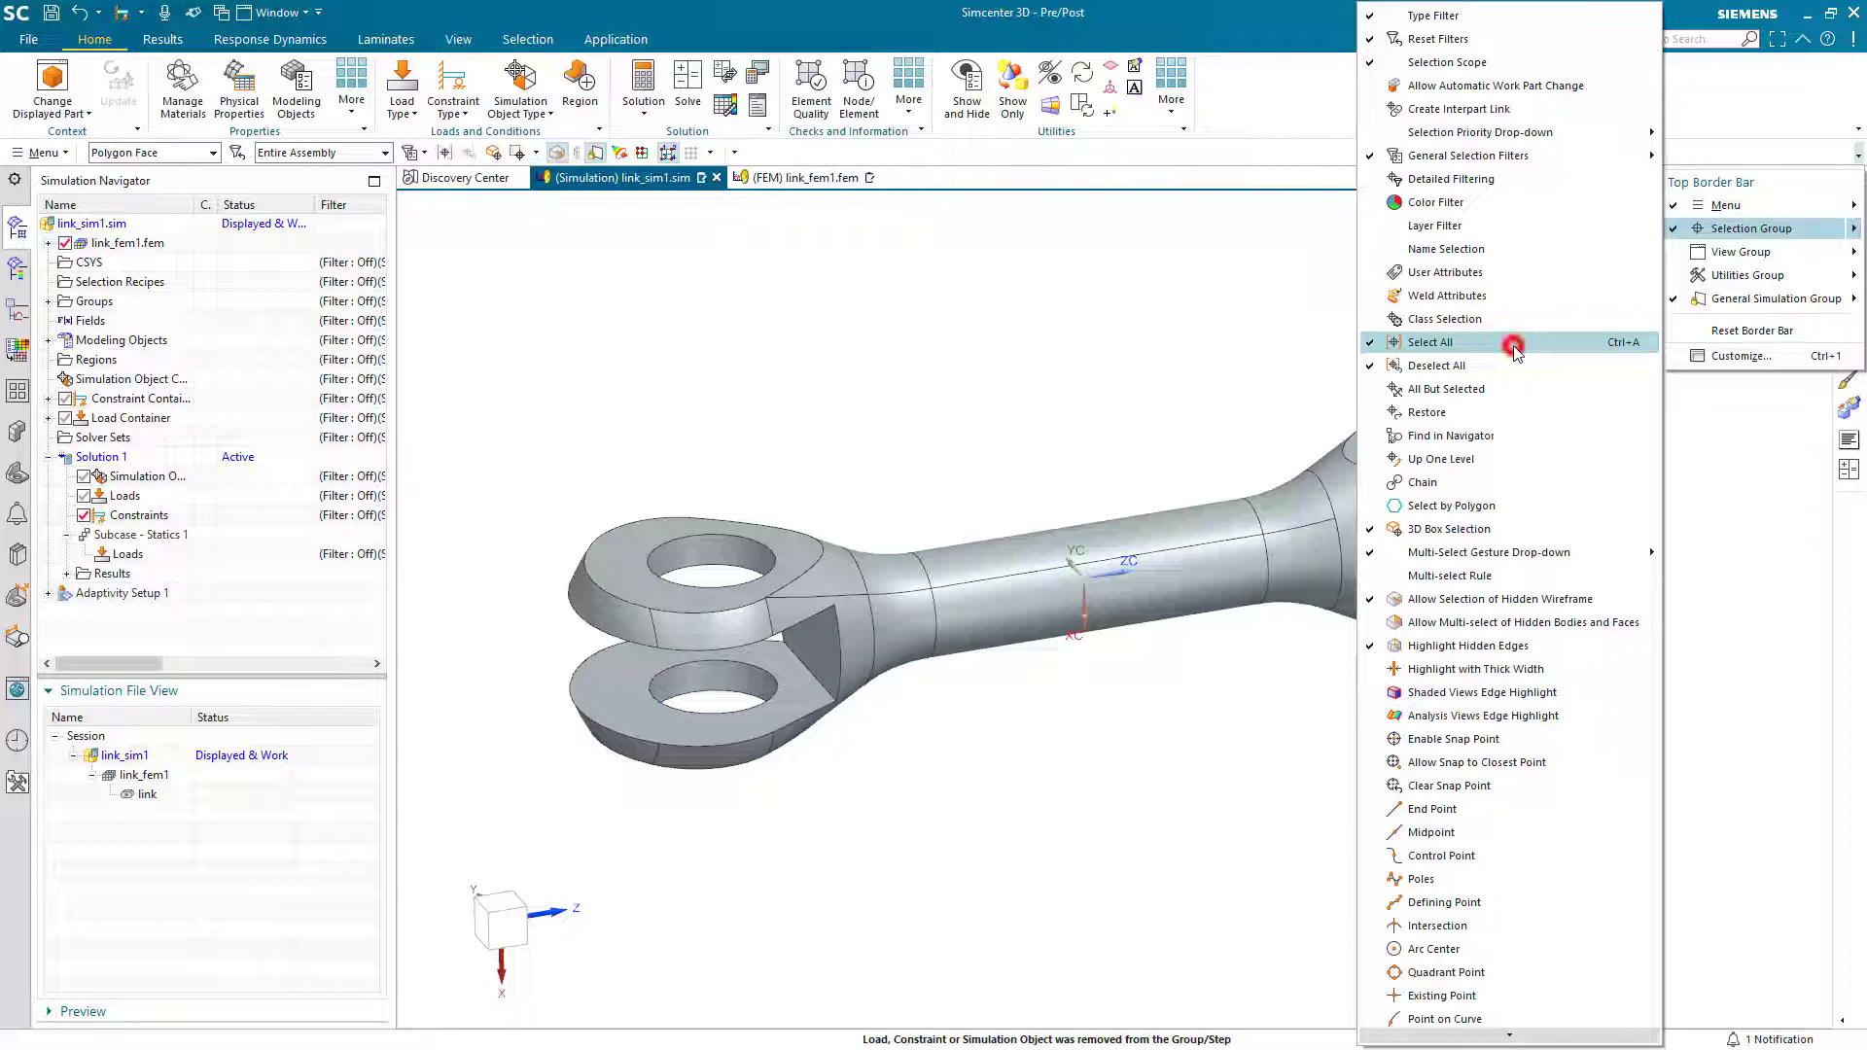
{"action": "left_click", "coordinate": [1513, 365]}
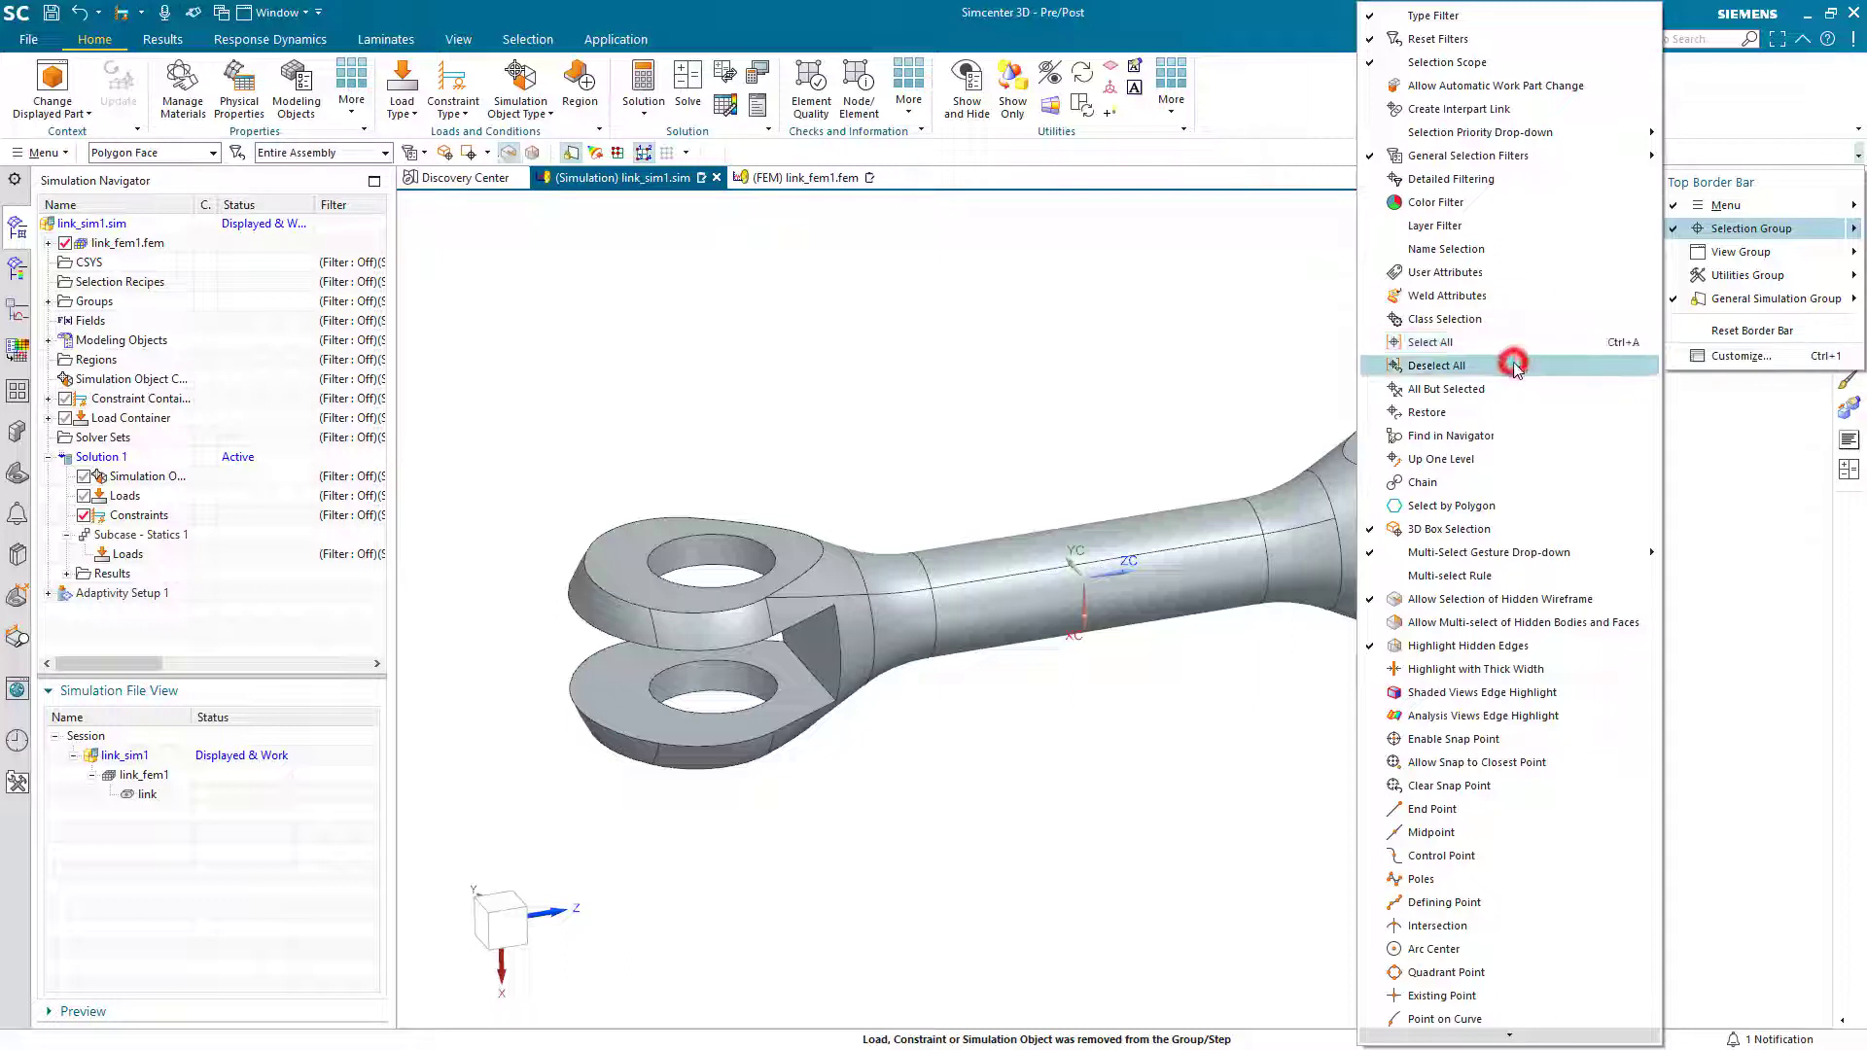
{"action": "left_click", "coordinate": [1513, 366]}
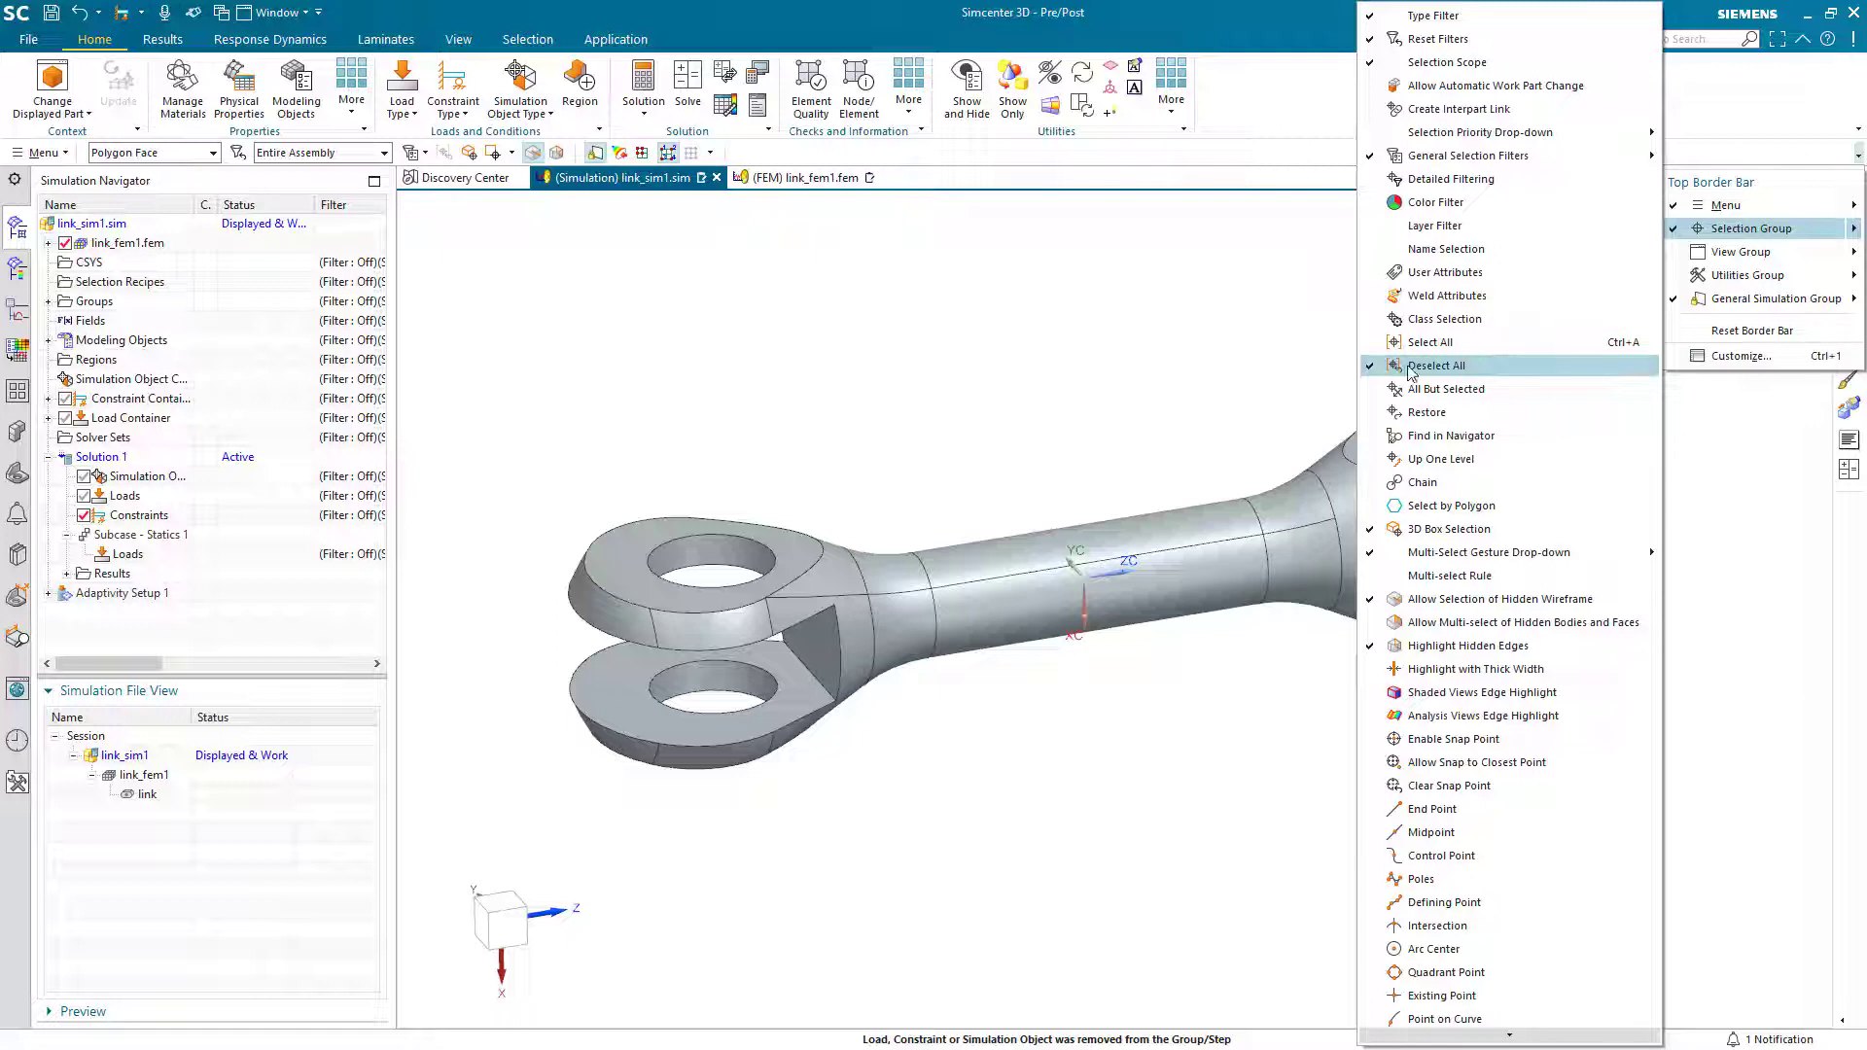
{"action": "left_click", "coordinate": [1233, 356]}
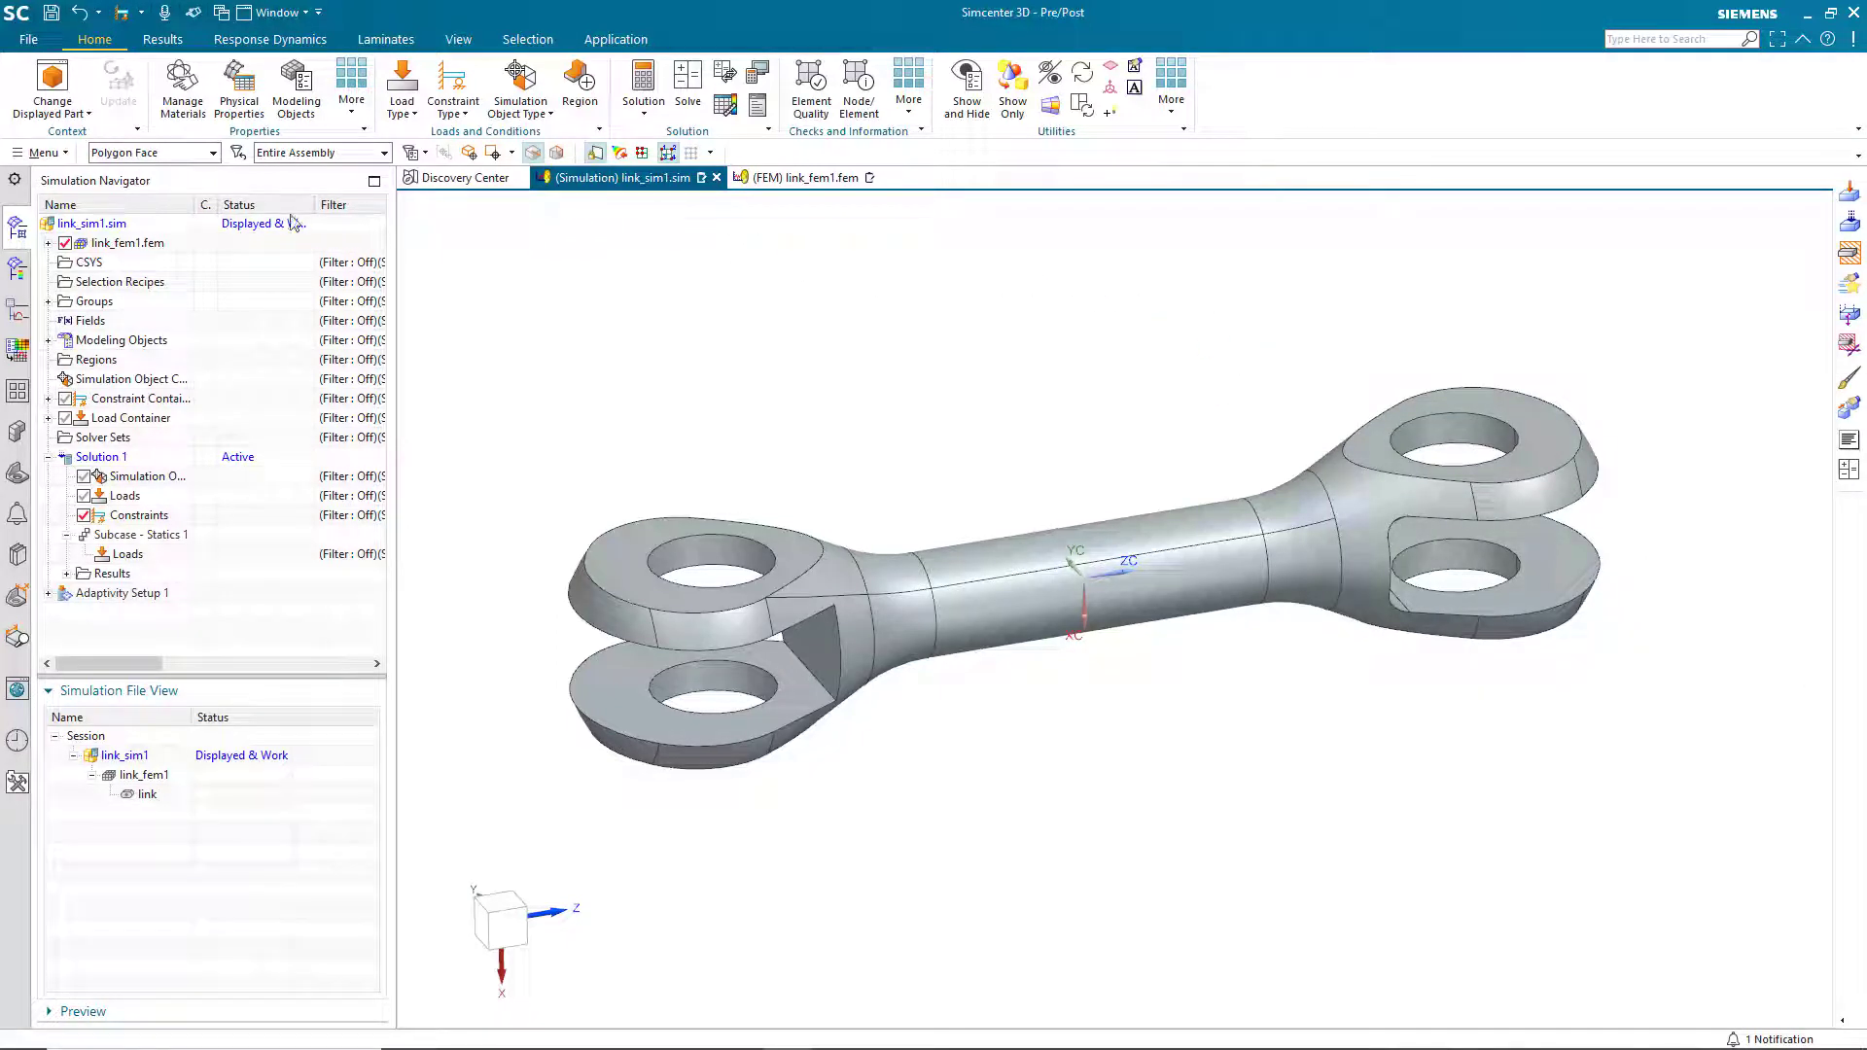
Filter picking to Polygon Face, tilt the link, and bring up QuickPick on the upper-right lug.
{"action": "left_click", "coordinate": [206, 153]}
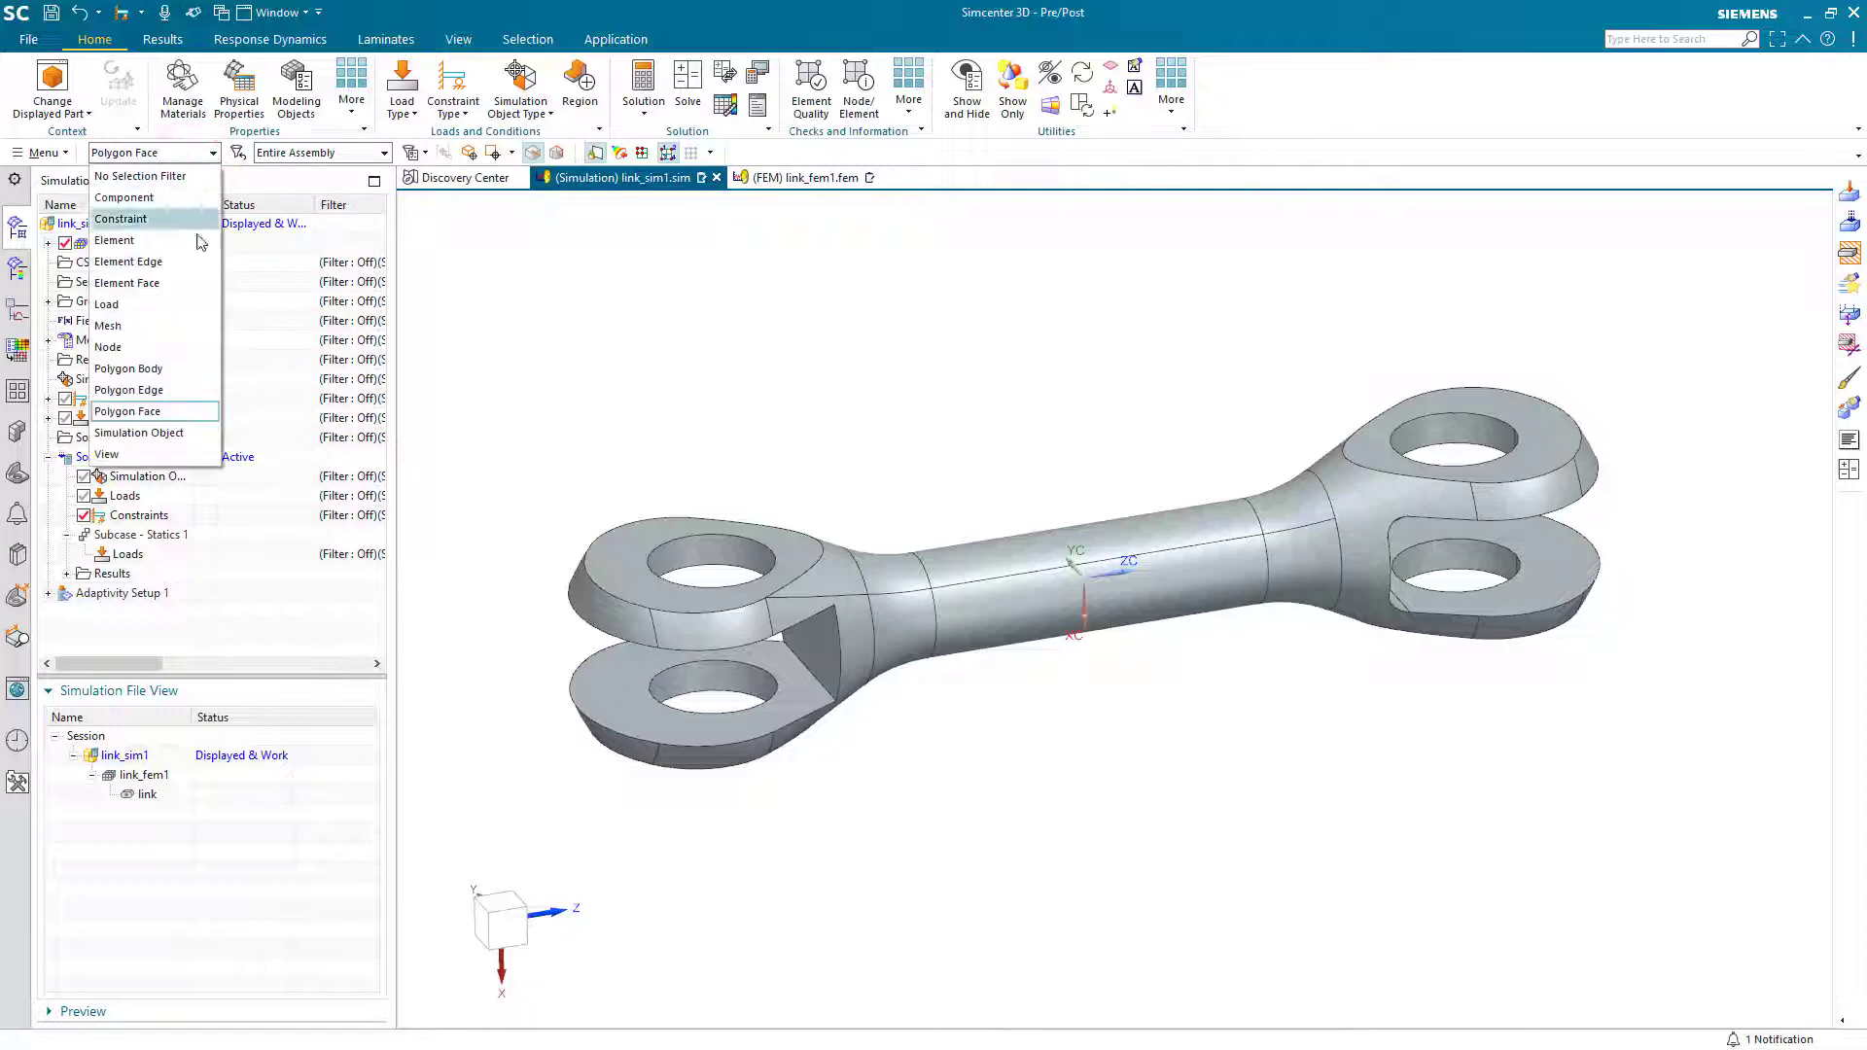
{"action": "left_click", "coordinate": [174, 412]}
{"action": "middle_click_drag", "start_coordinate": [832, 319], "coordinate": [831, 375]}
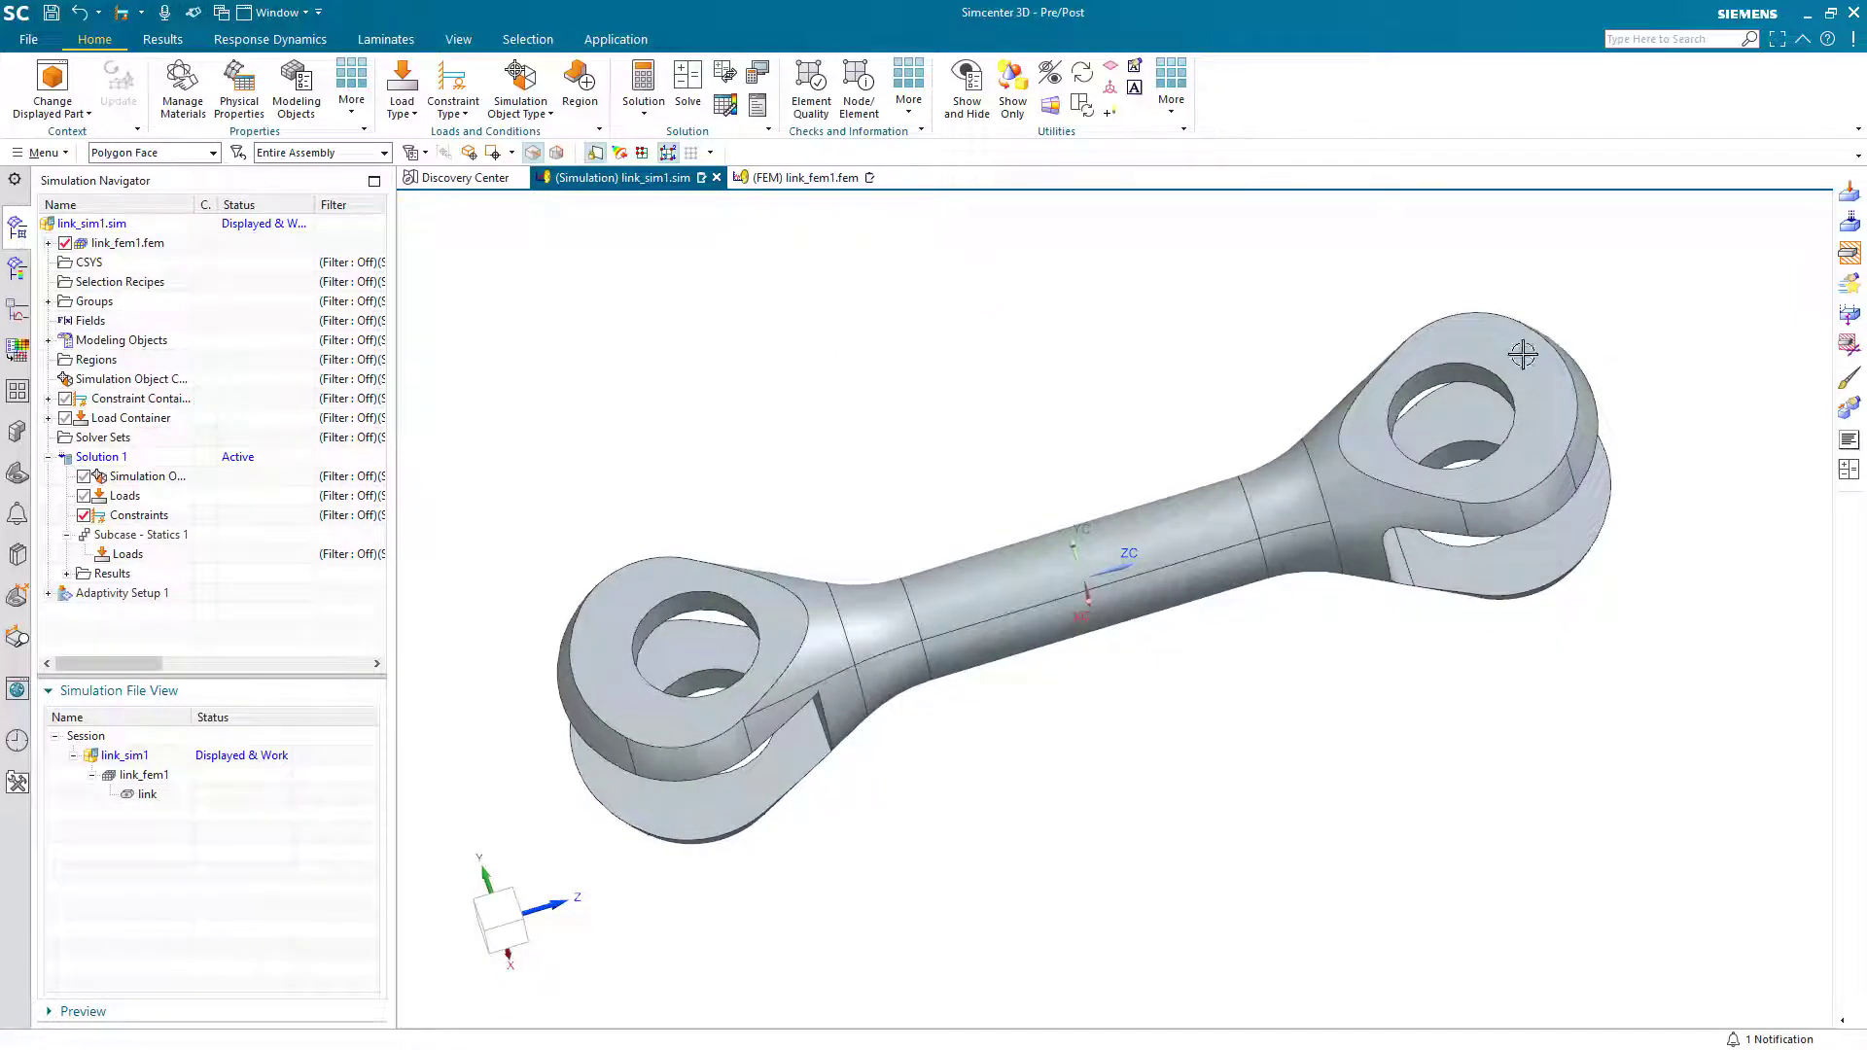
{"action": "left_click", "coordinate": [1555, 426]}
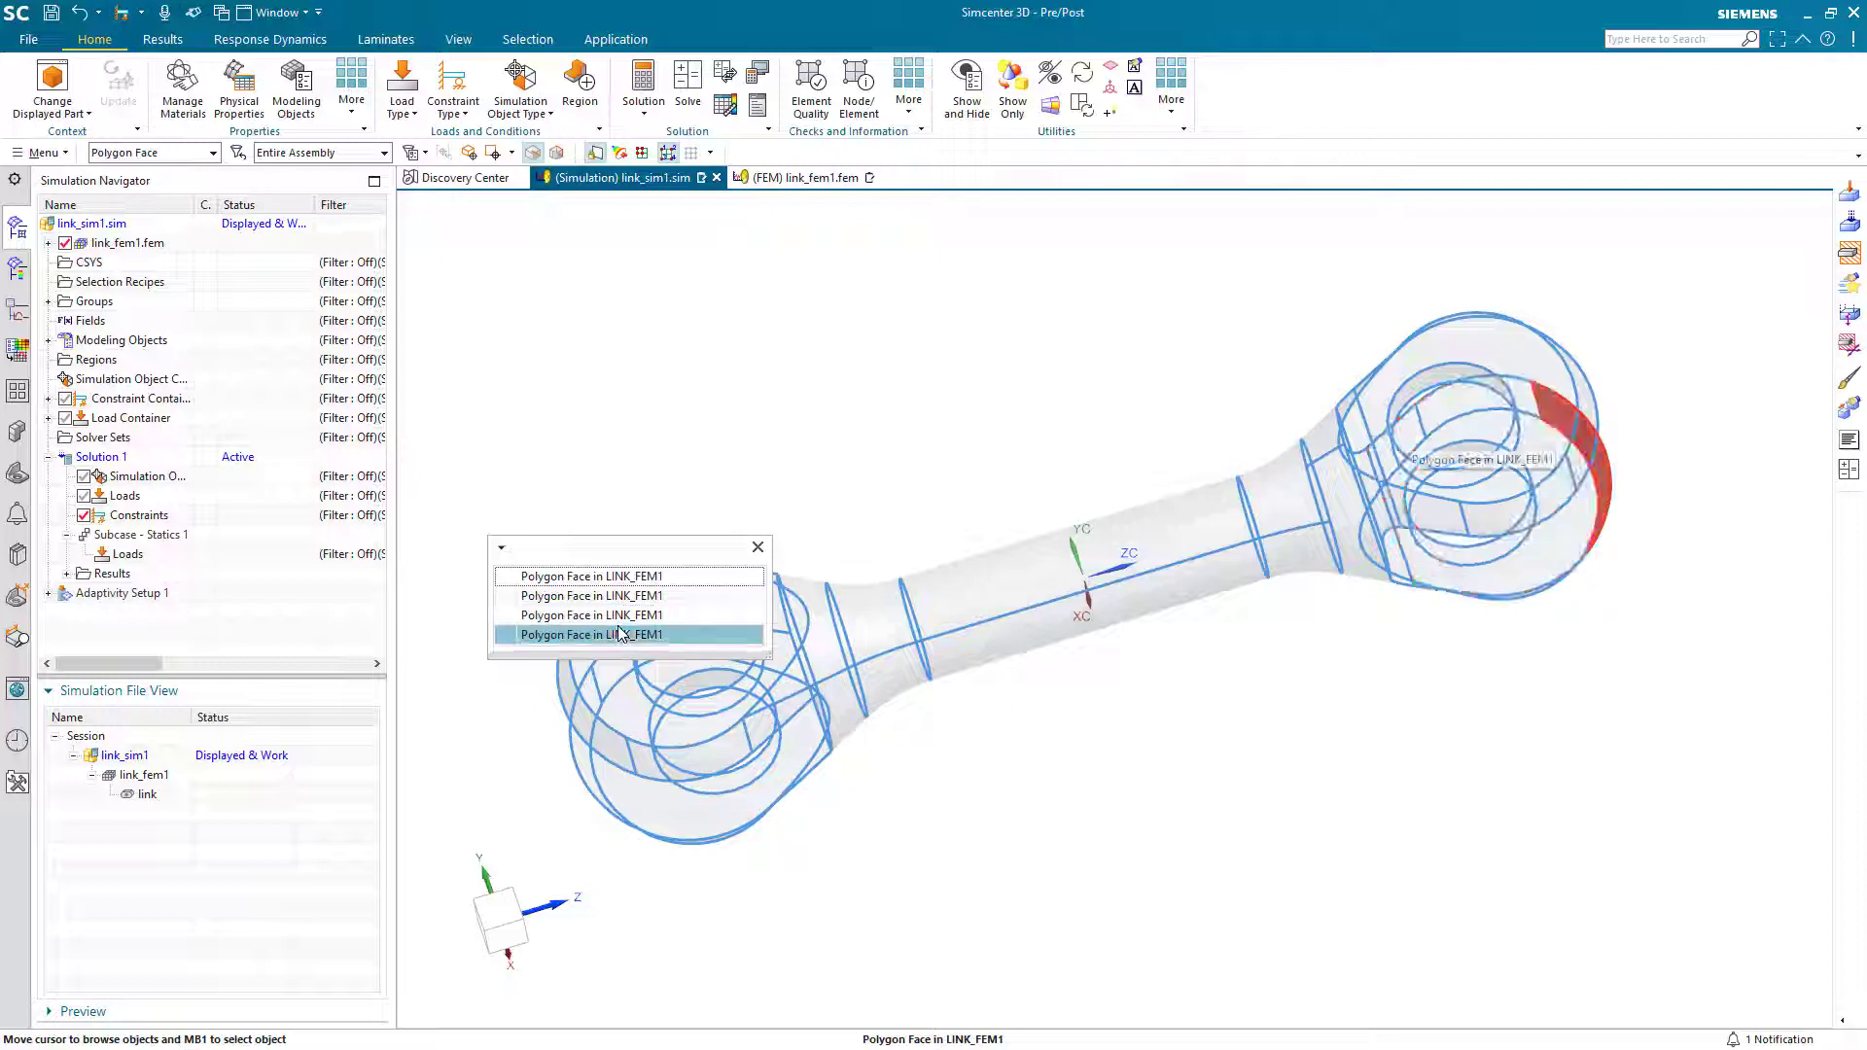
Apply a Fixed Translation Constraint to the upper-right lug's top face from its right-click menu.
{"action": "left_click", "coordinate": [612, 576]}
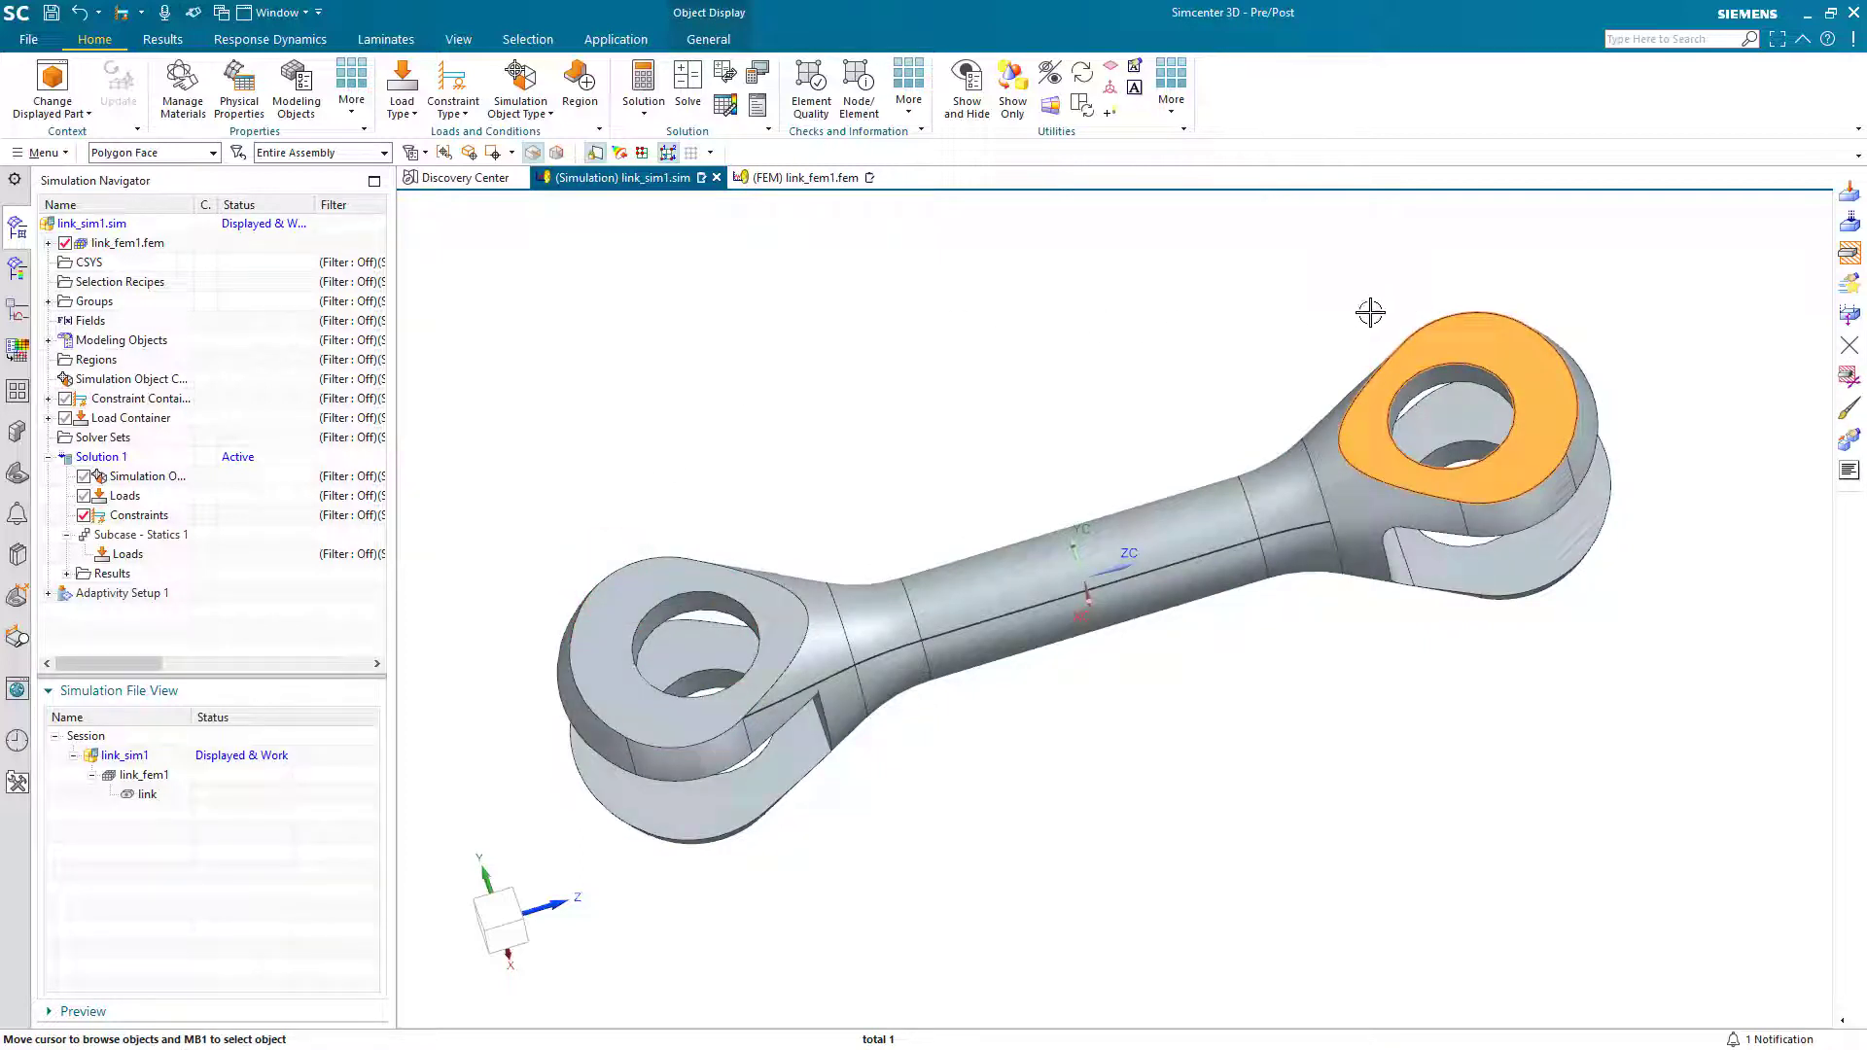
{"action": "right_click", "coordinate": [1472, 342]}
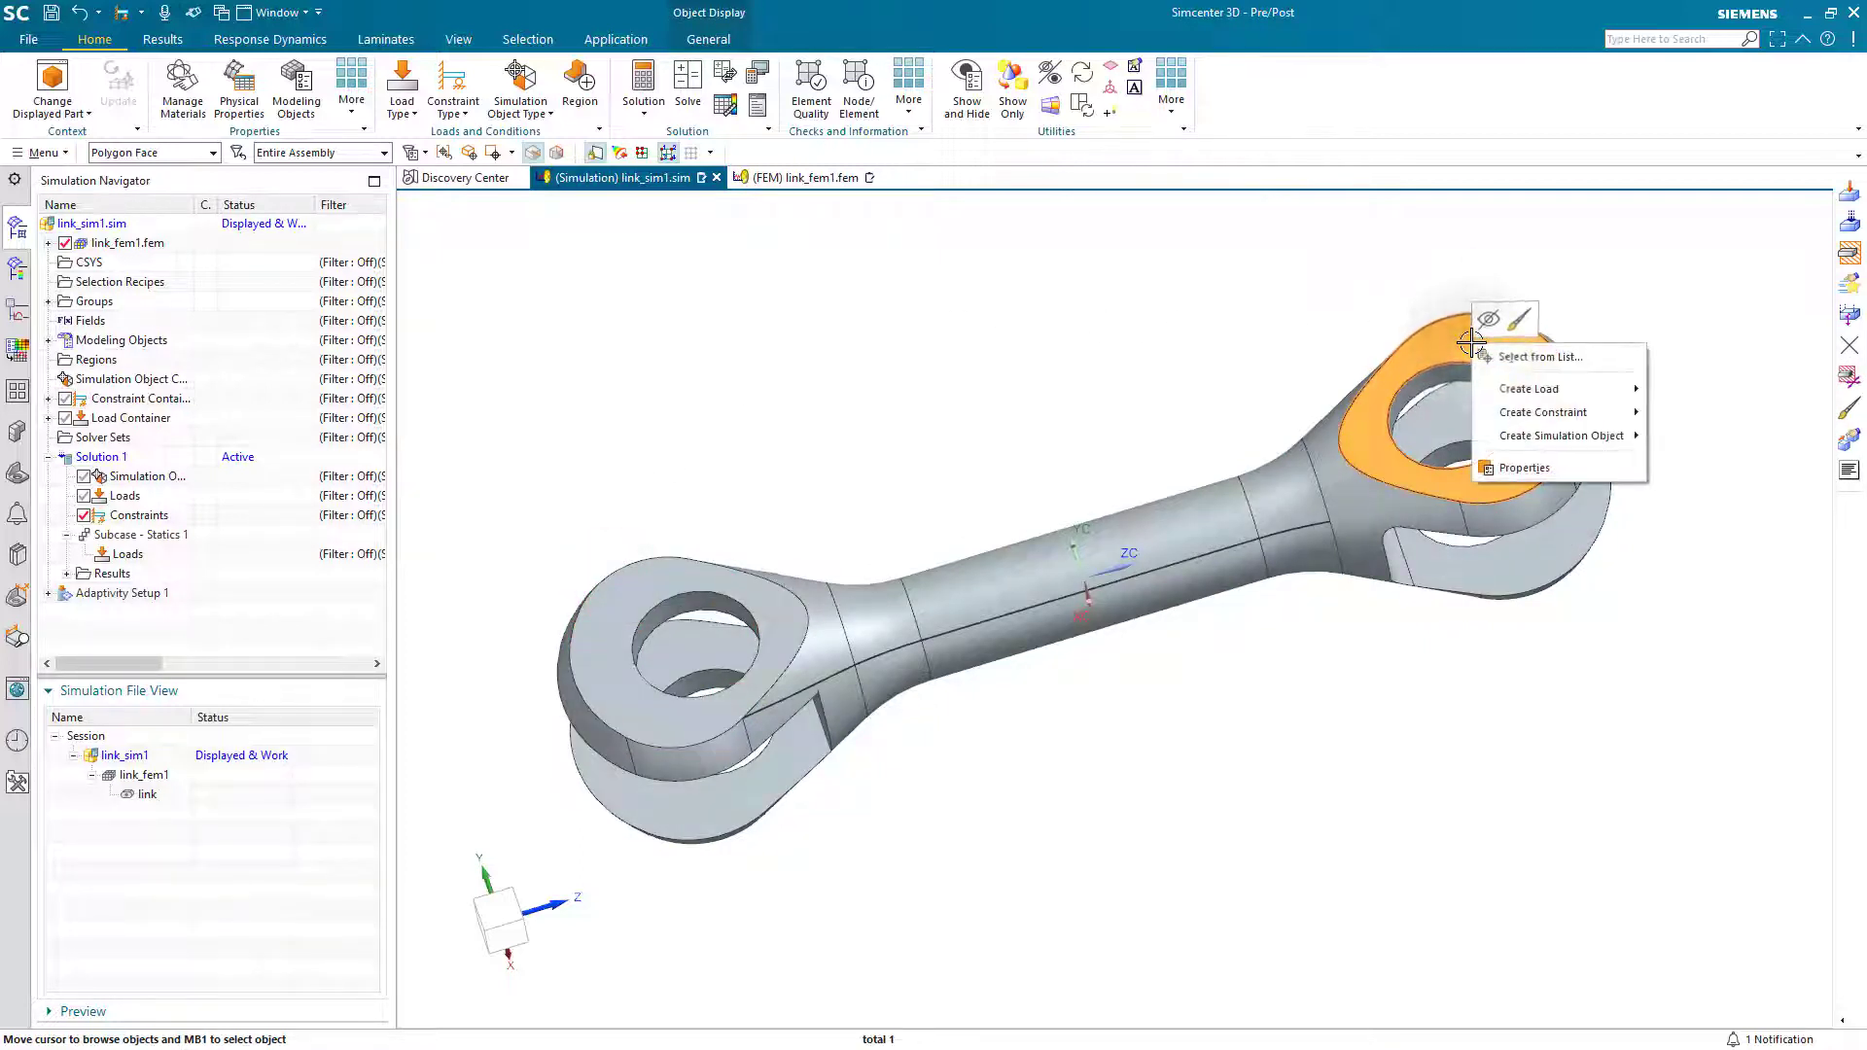
{"action": "mouse_move", "coordinate": [1567, 418]}
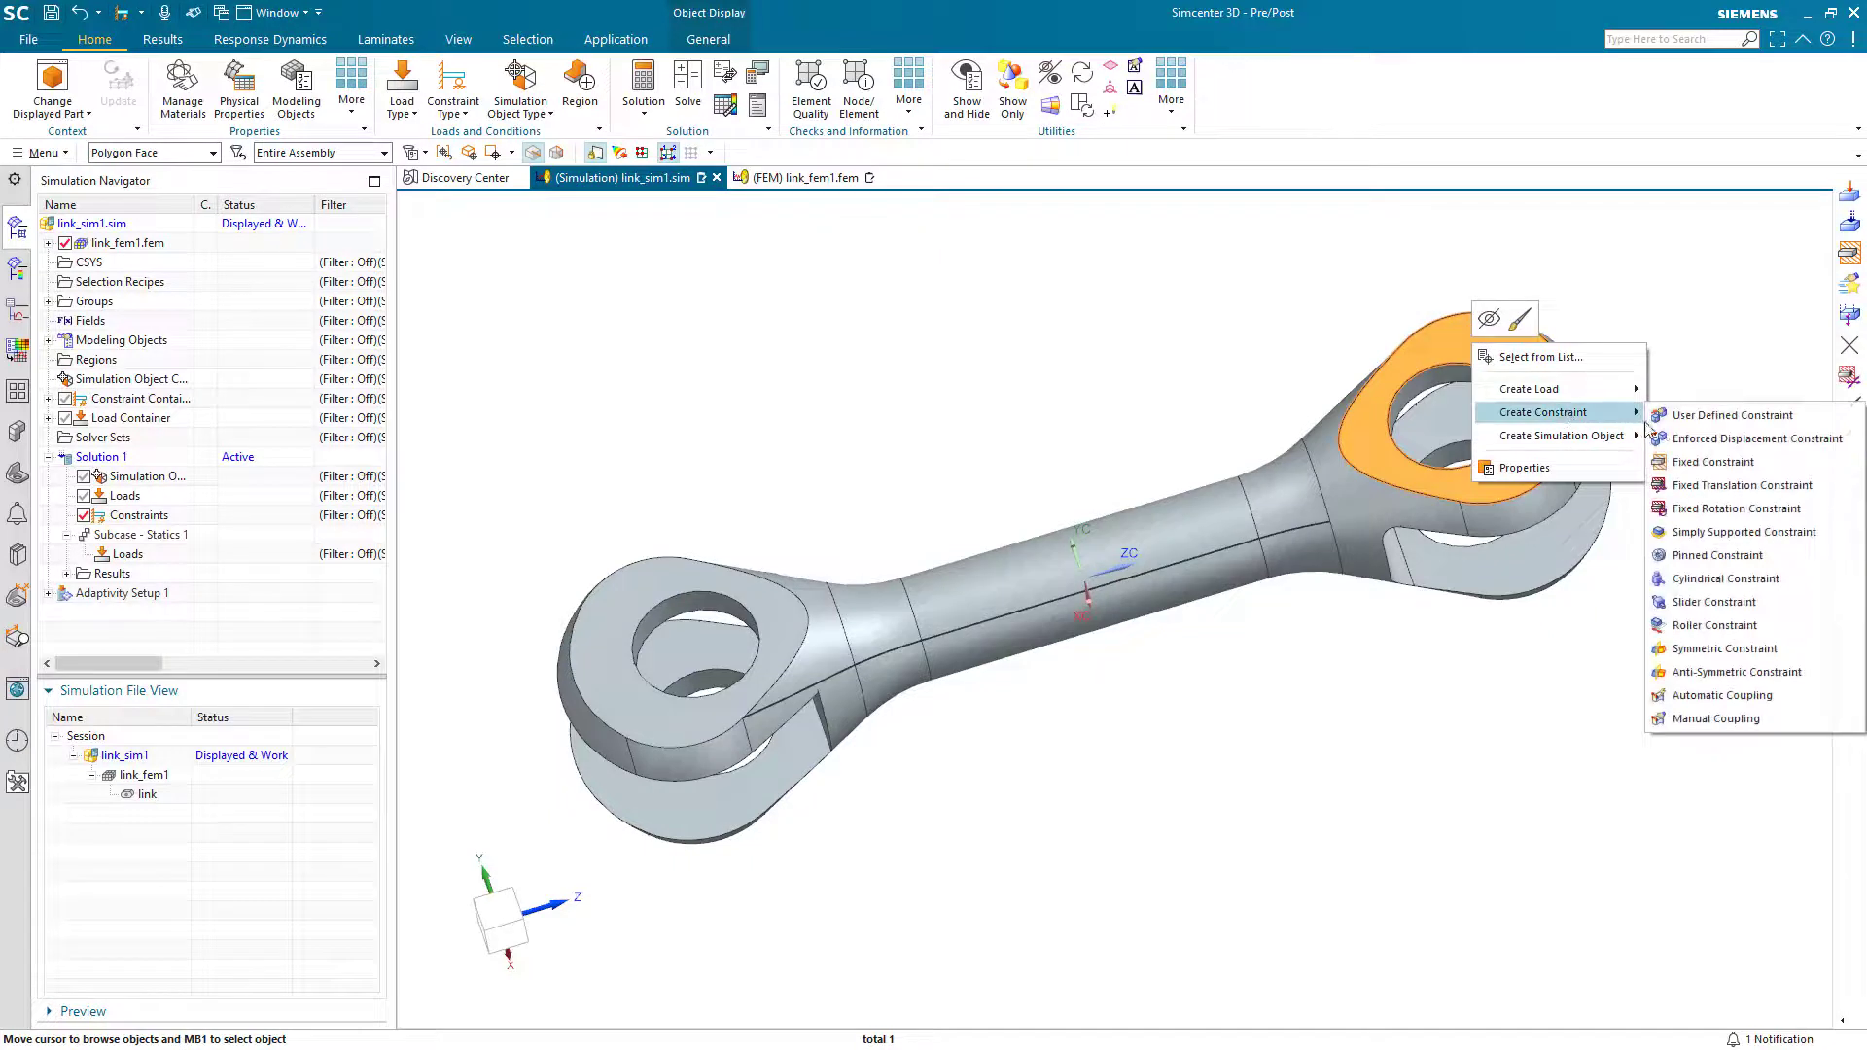
{"action": "left_click", "coordinate": [1729, 489]}
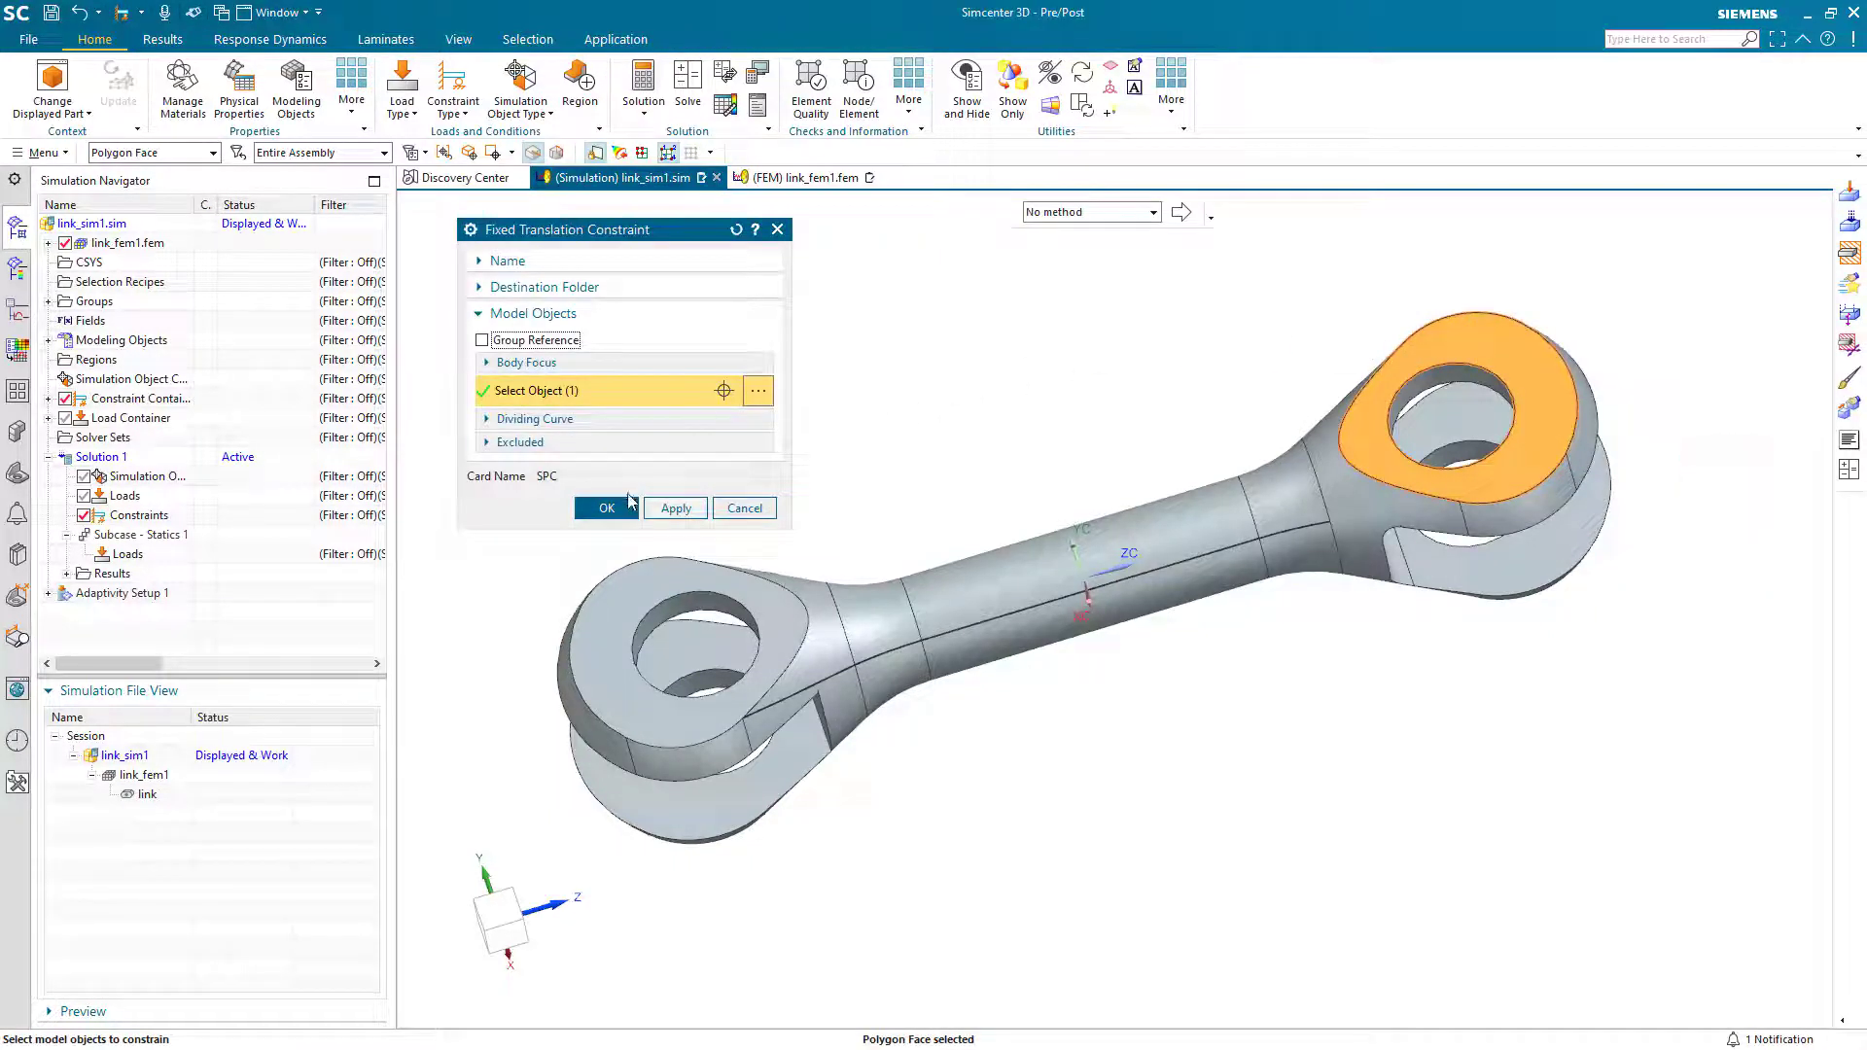
{"action": "left_click", "coordinate": [625, 503]}
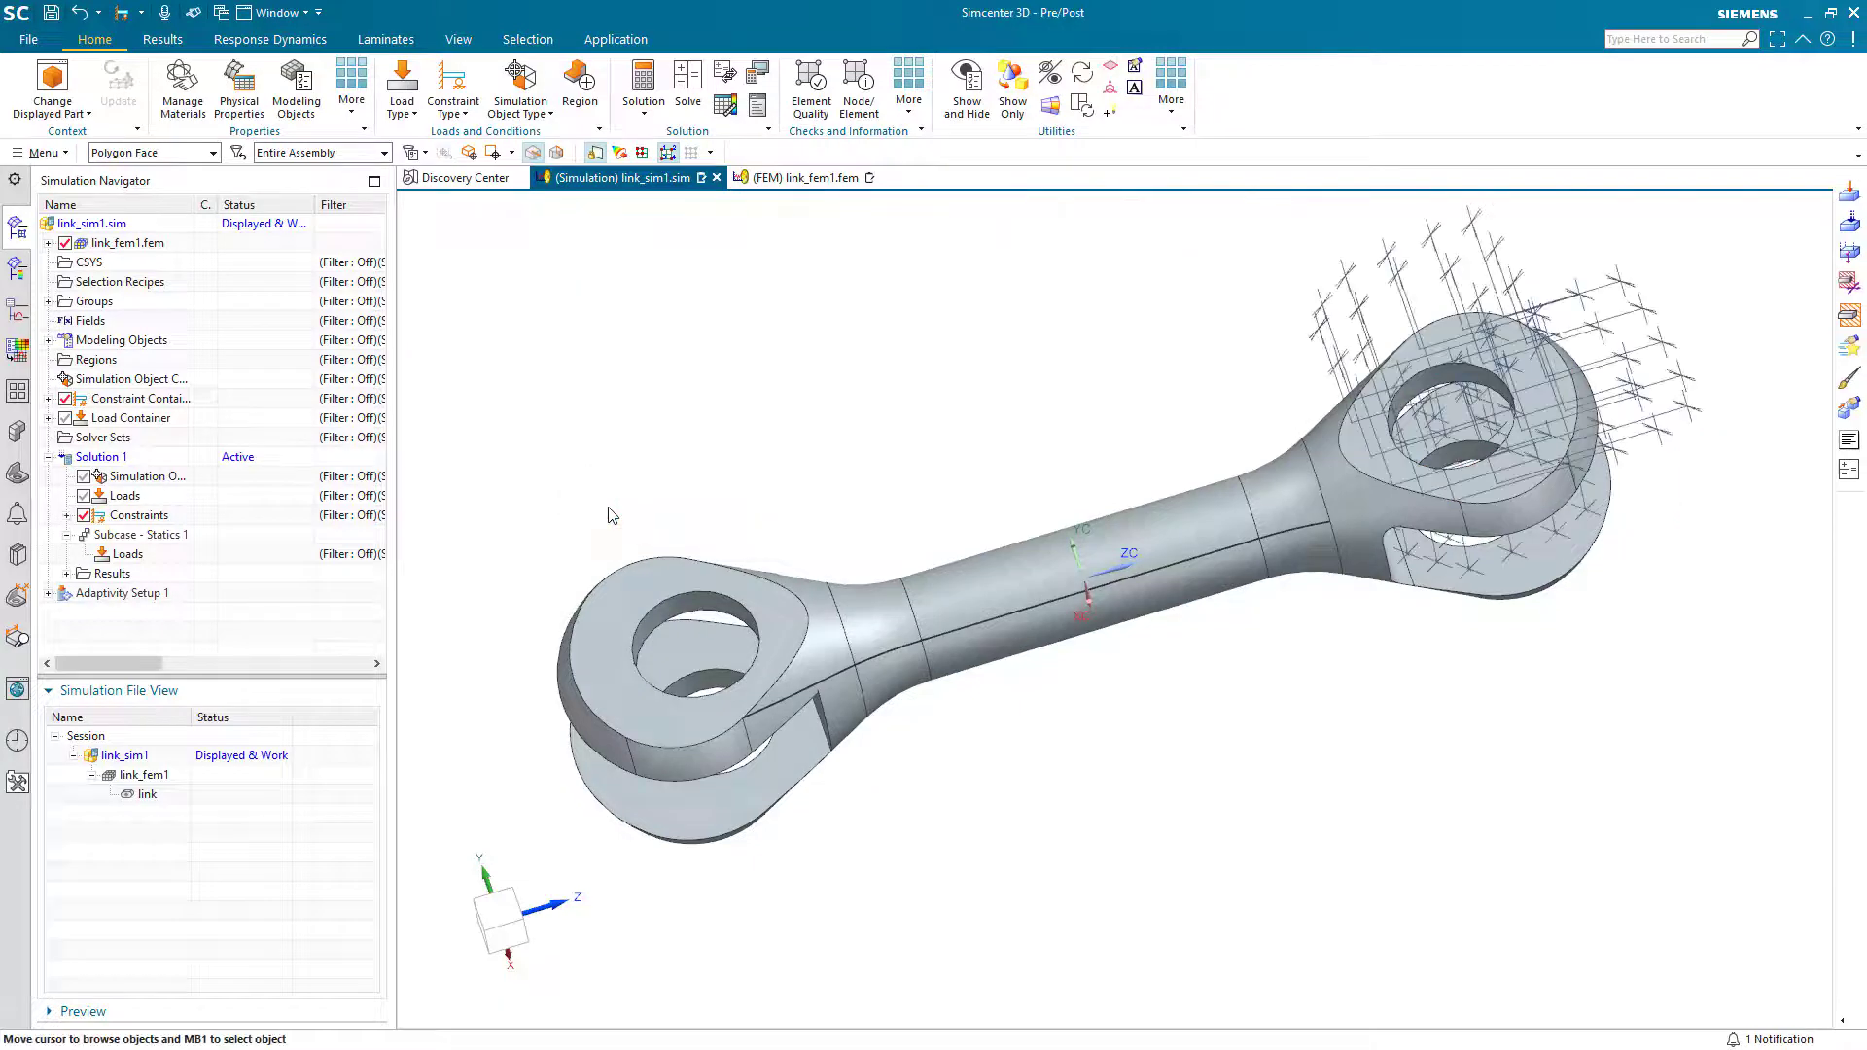
Undo the fixed constraint, then change Rollover Delay to 3 and 1 and cancel Selection preferences.
{"action": "left_click", "coordinate": [81, 14]}
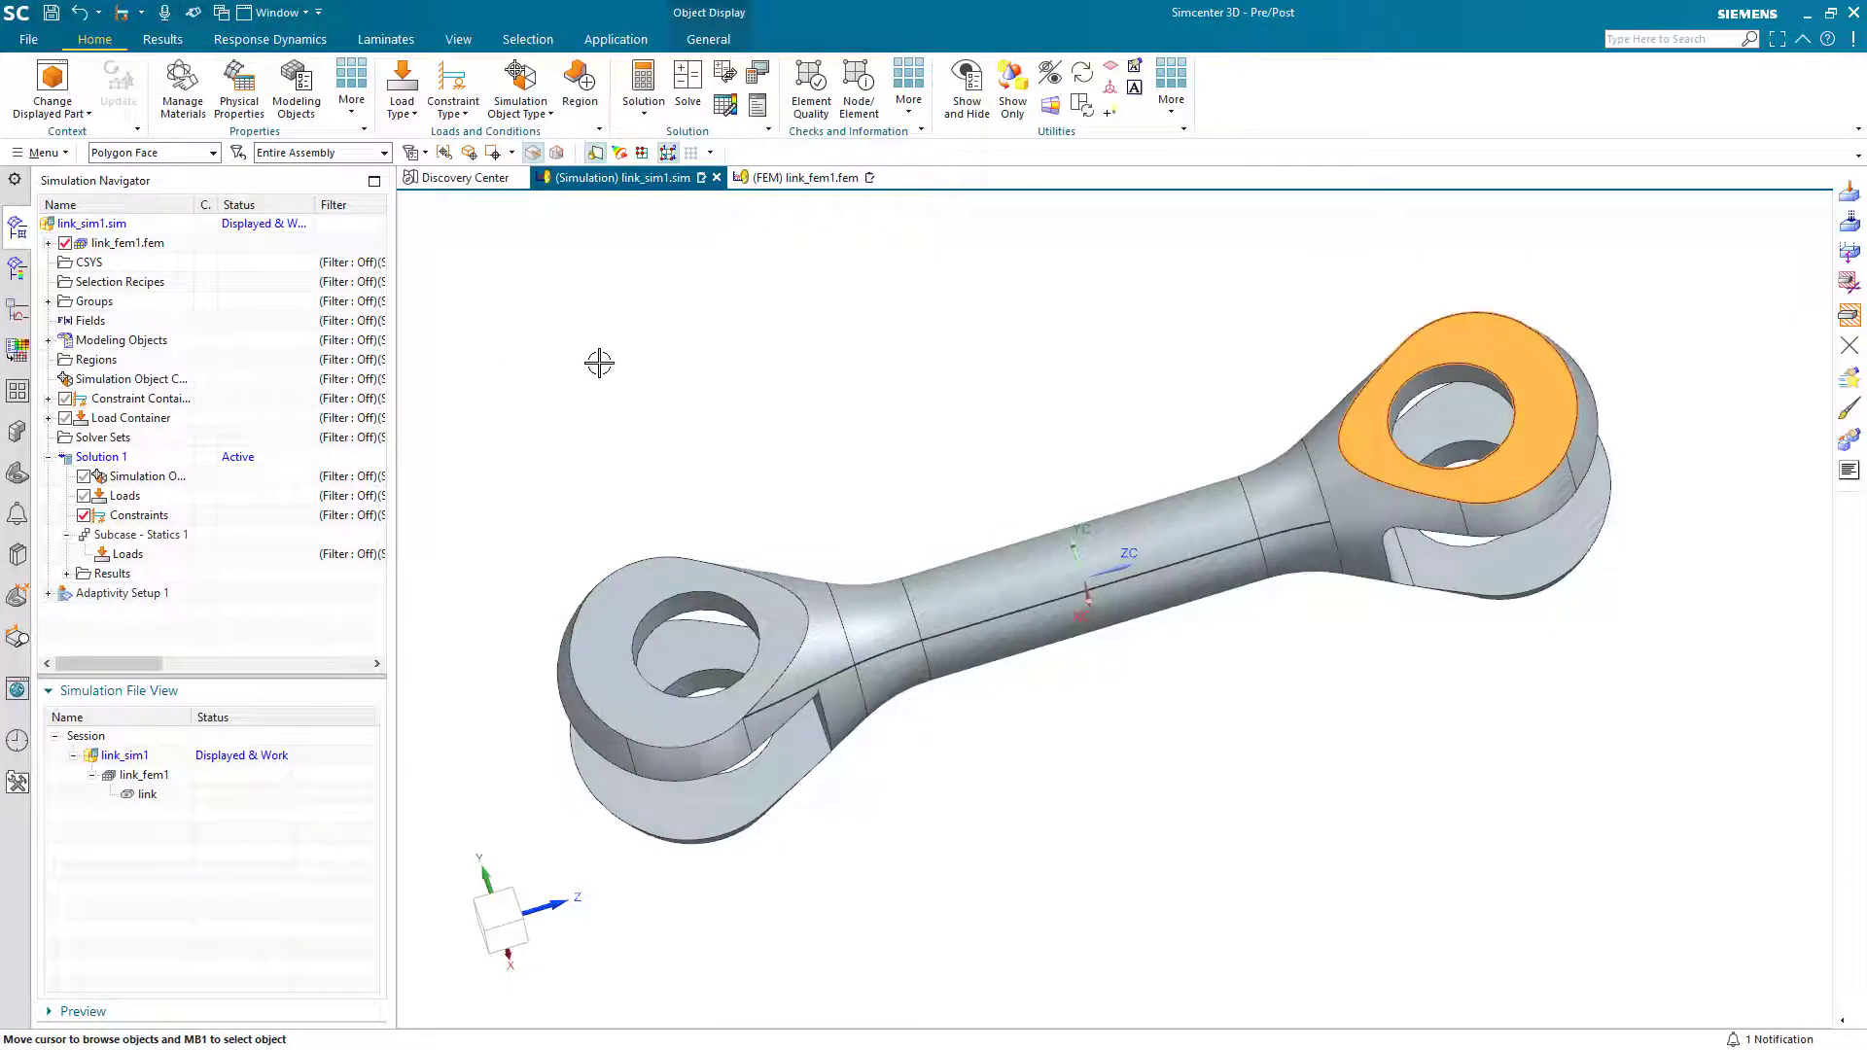
{"action": "left_click", "coordinate": [40, 153]}
{"action": "mouse_move", "coordinate": [83, 385]}
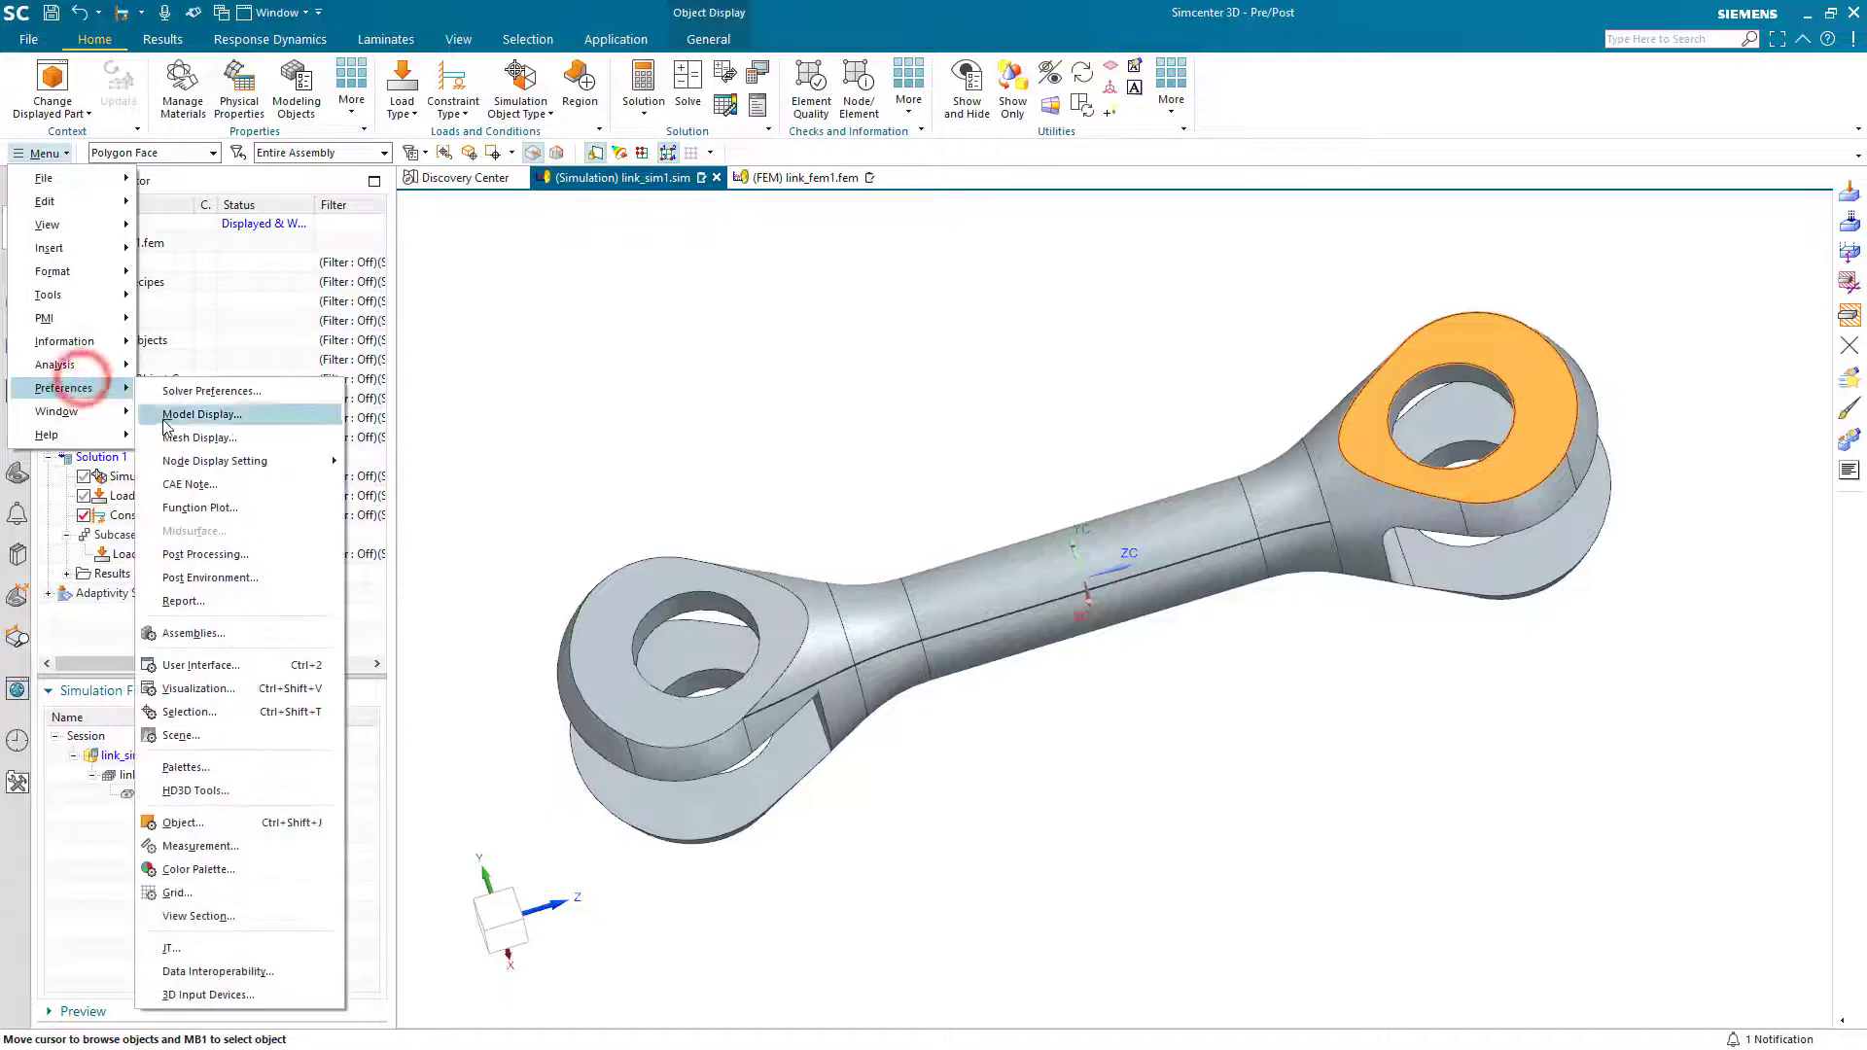
{"action": "left_click", "coordinate": [209, 711]}
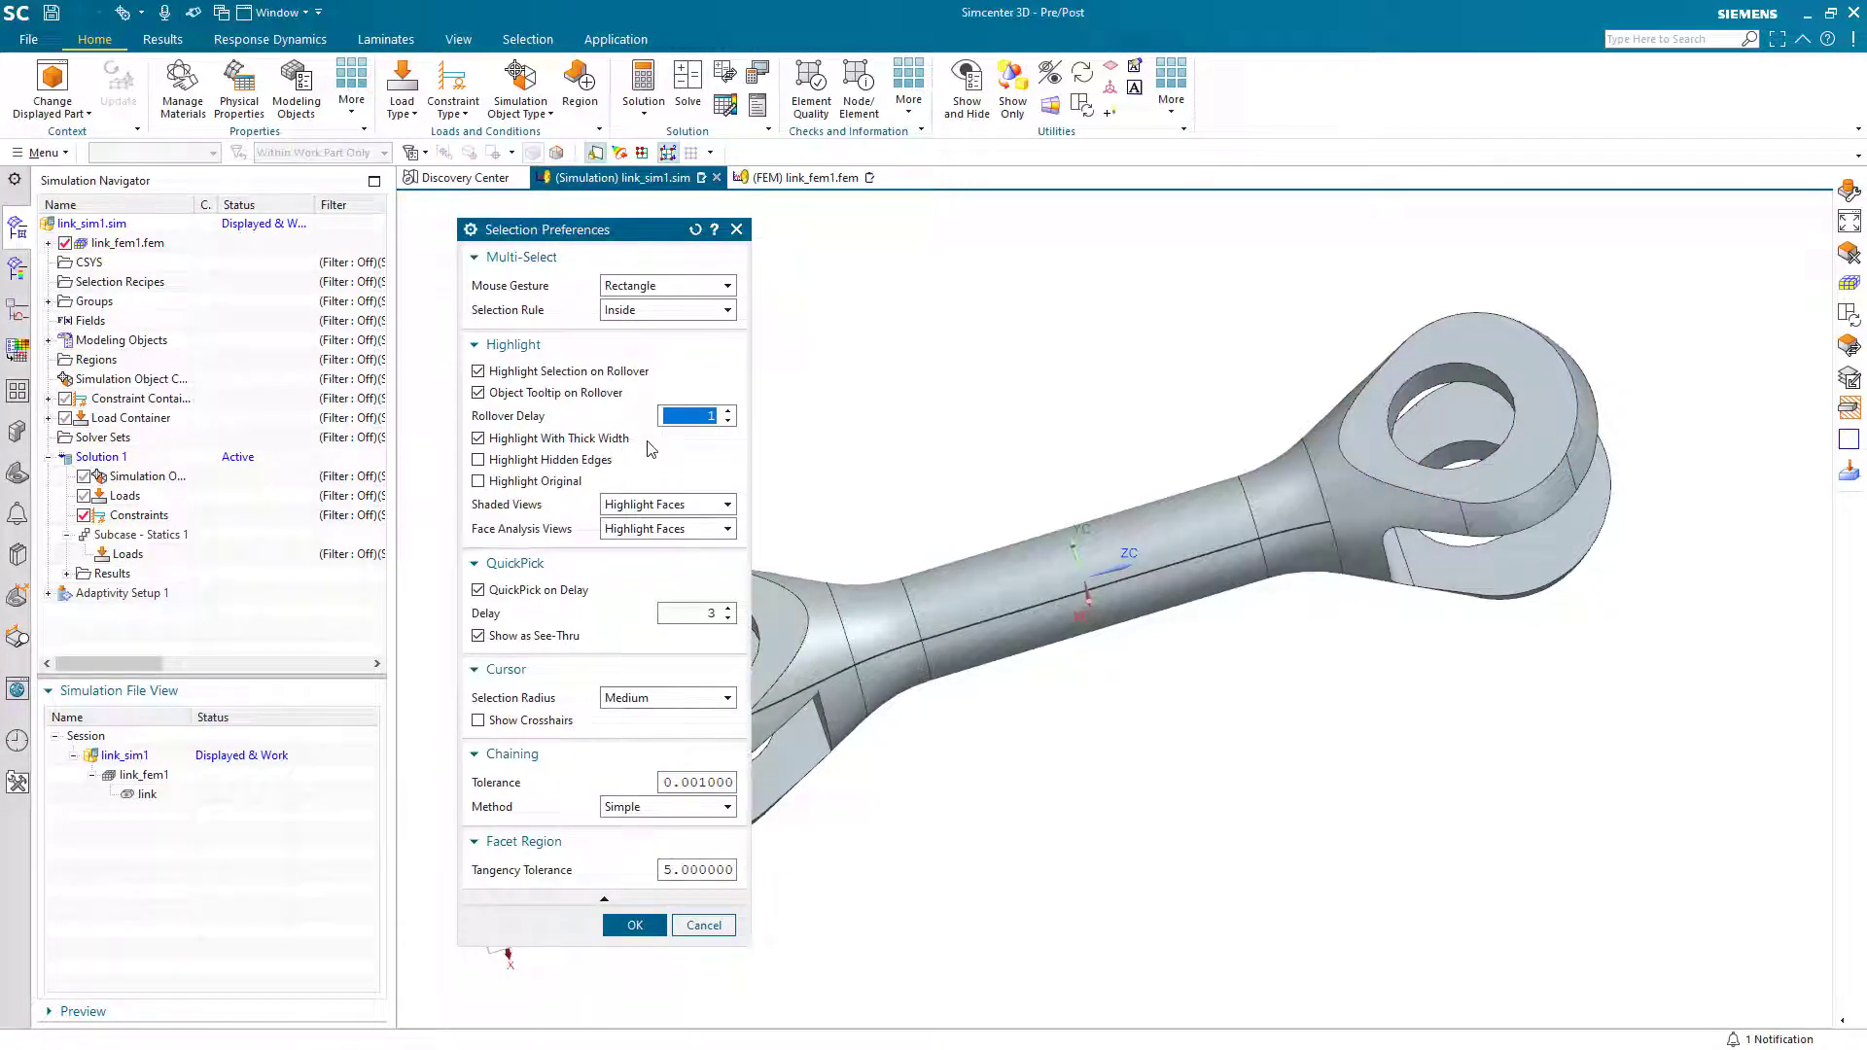
{"action": "left_click", "coordinate": [729, 411]}
{"action": "left_click", "coordinate": [729, 420]}
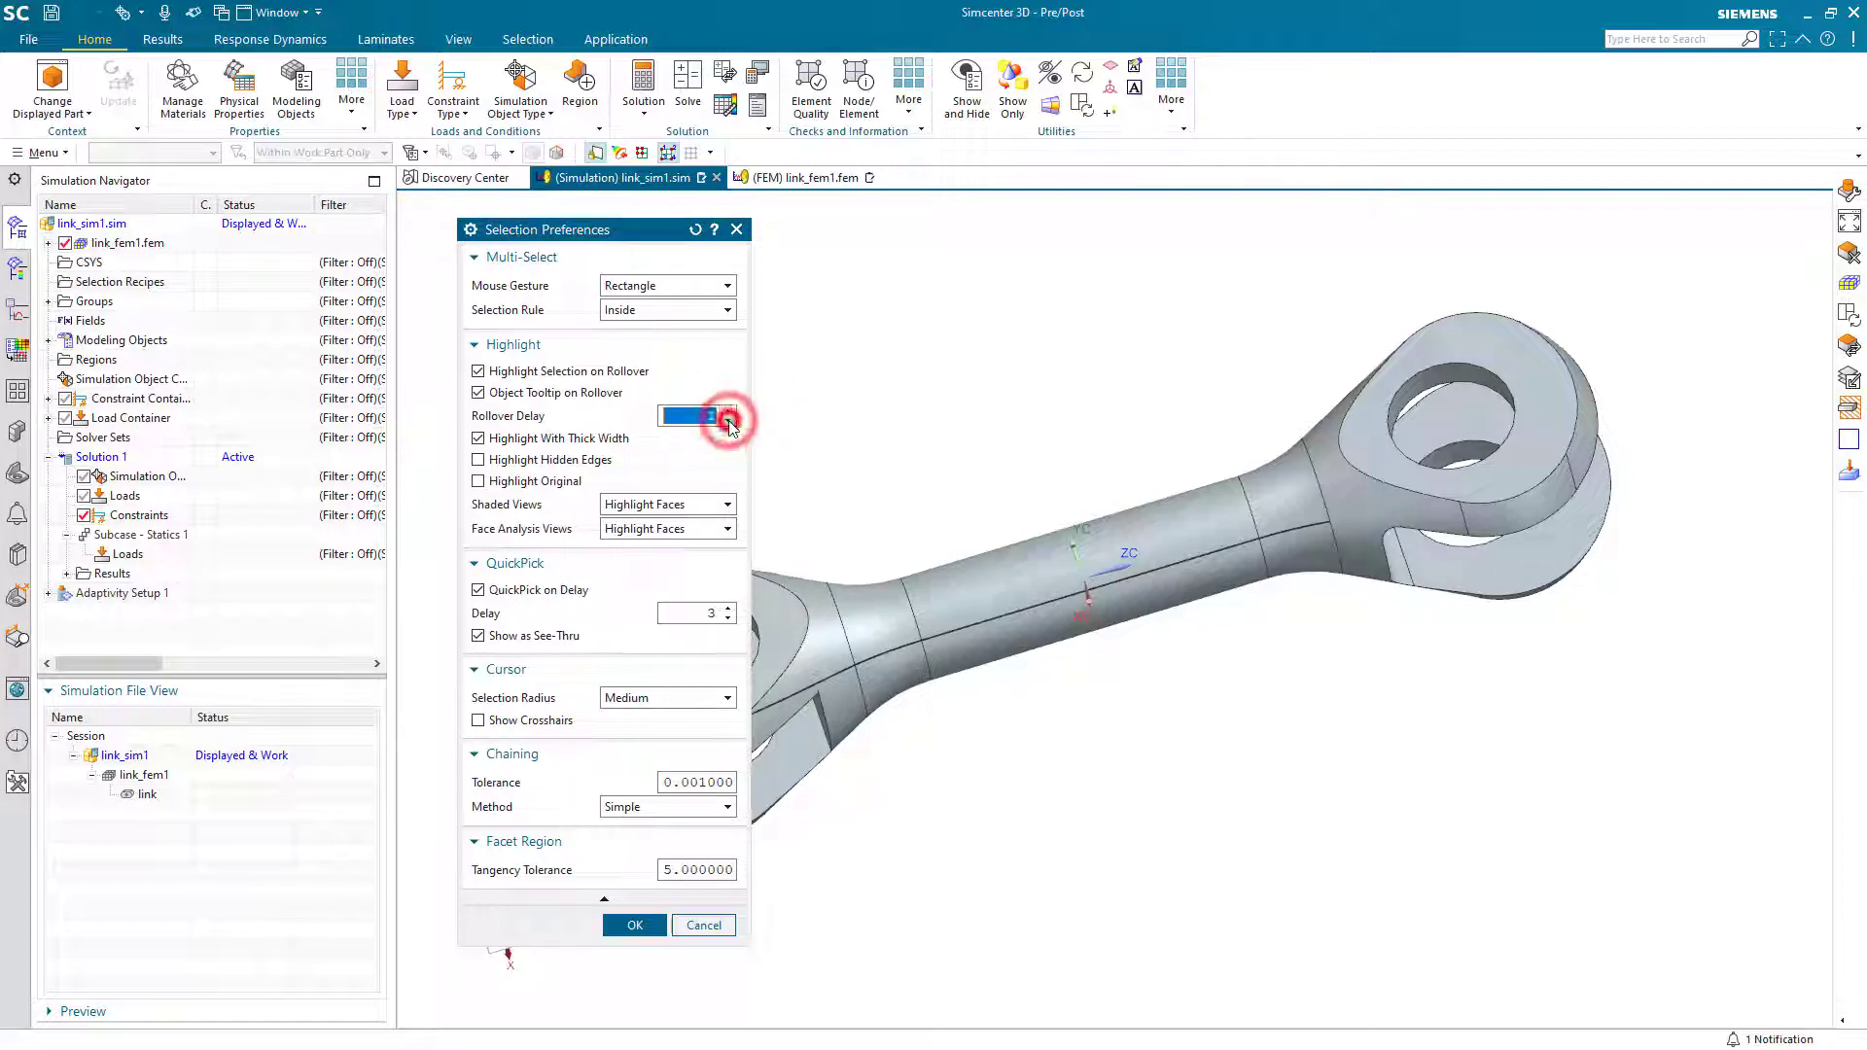
{"action": "left_click", "coordinate": [704, 925]}
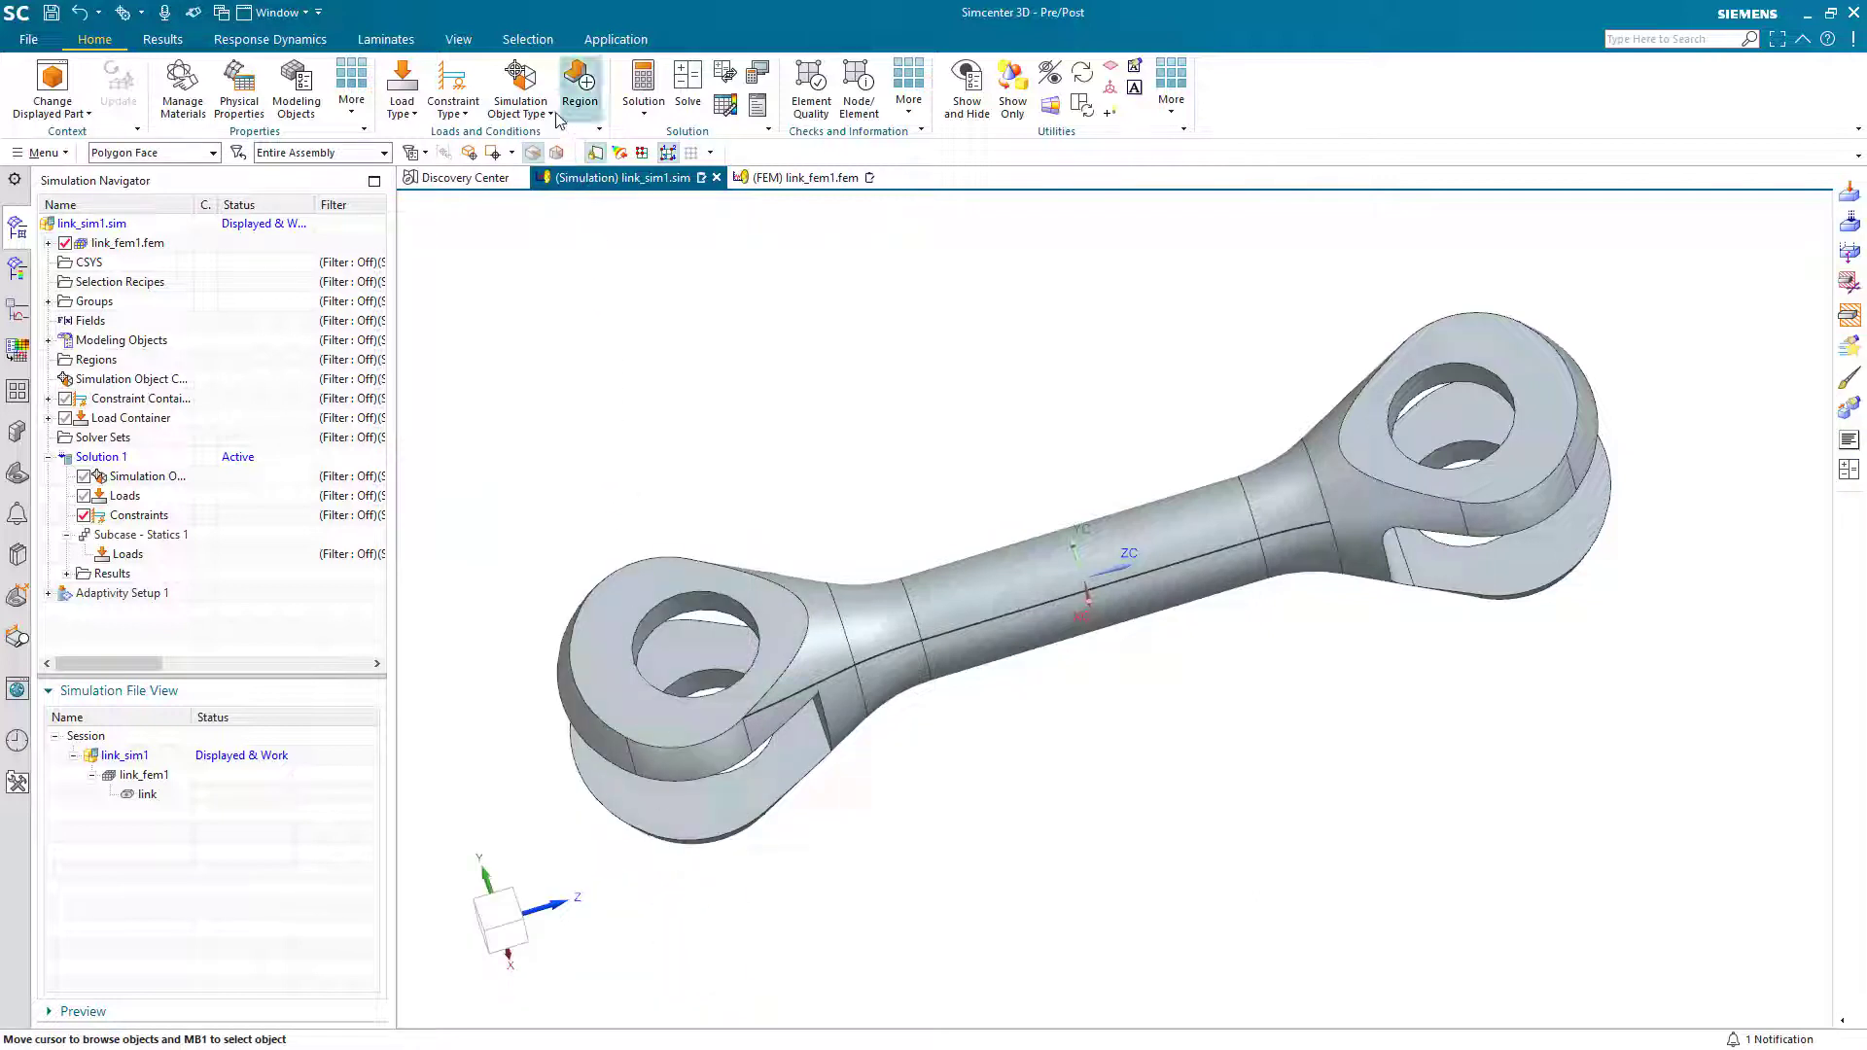
Start a Fixed Translation Constraint with the selection filter set to Polygon Face.
{"action": "left_click", "coordinate": [463, 109]}
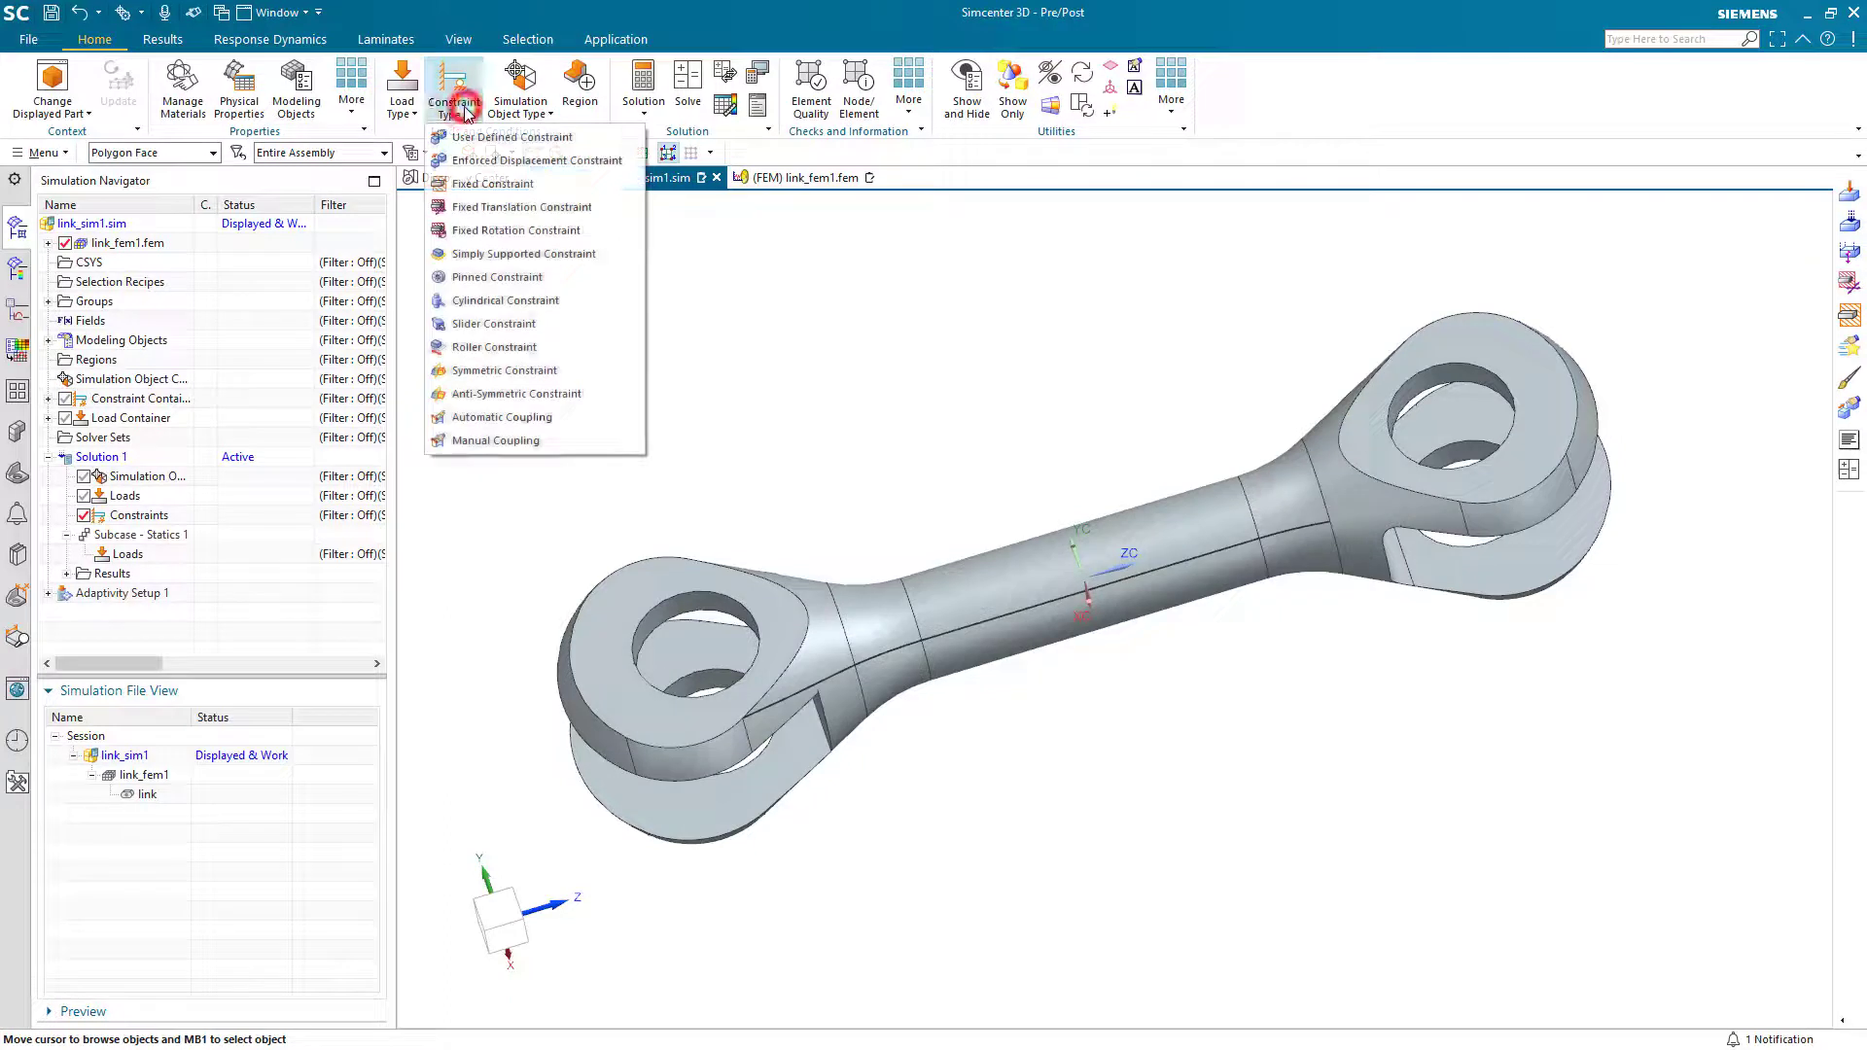
{"action": "left_click", "coordinate": [501, 208]}
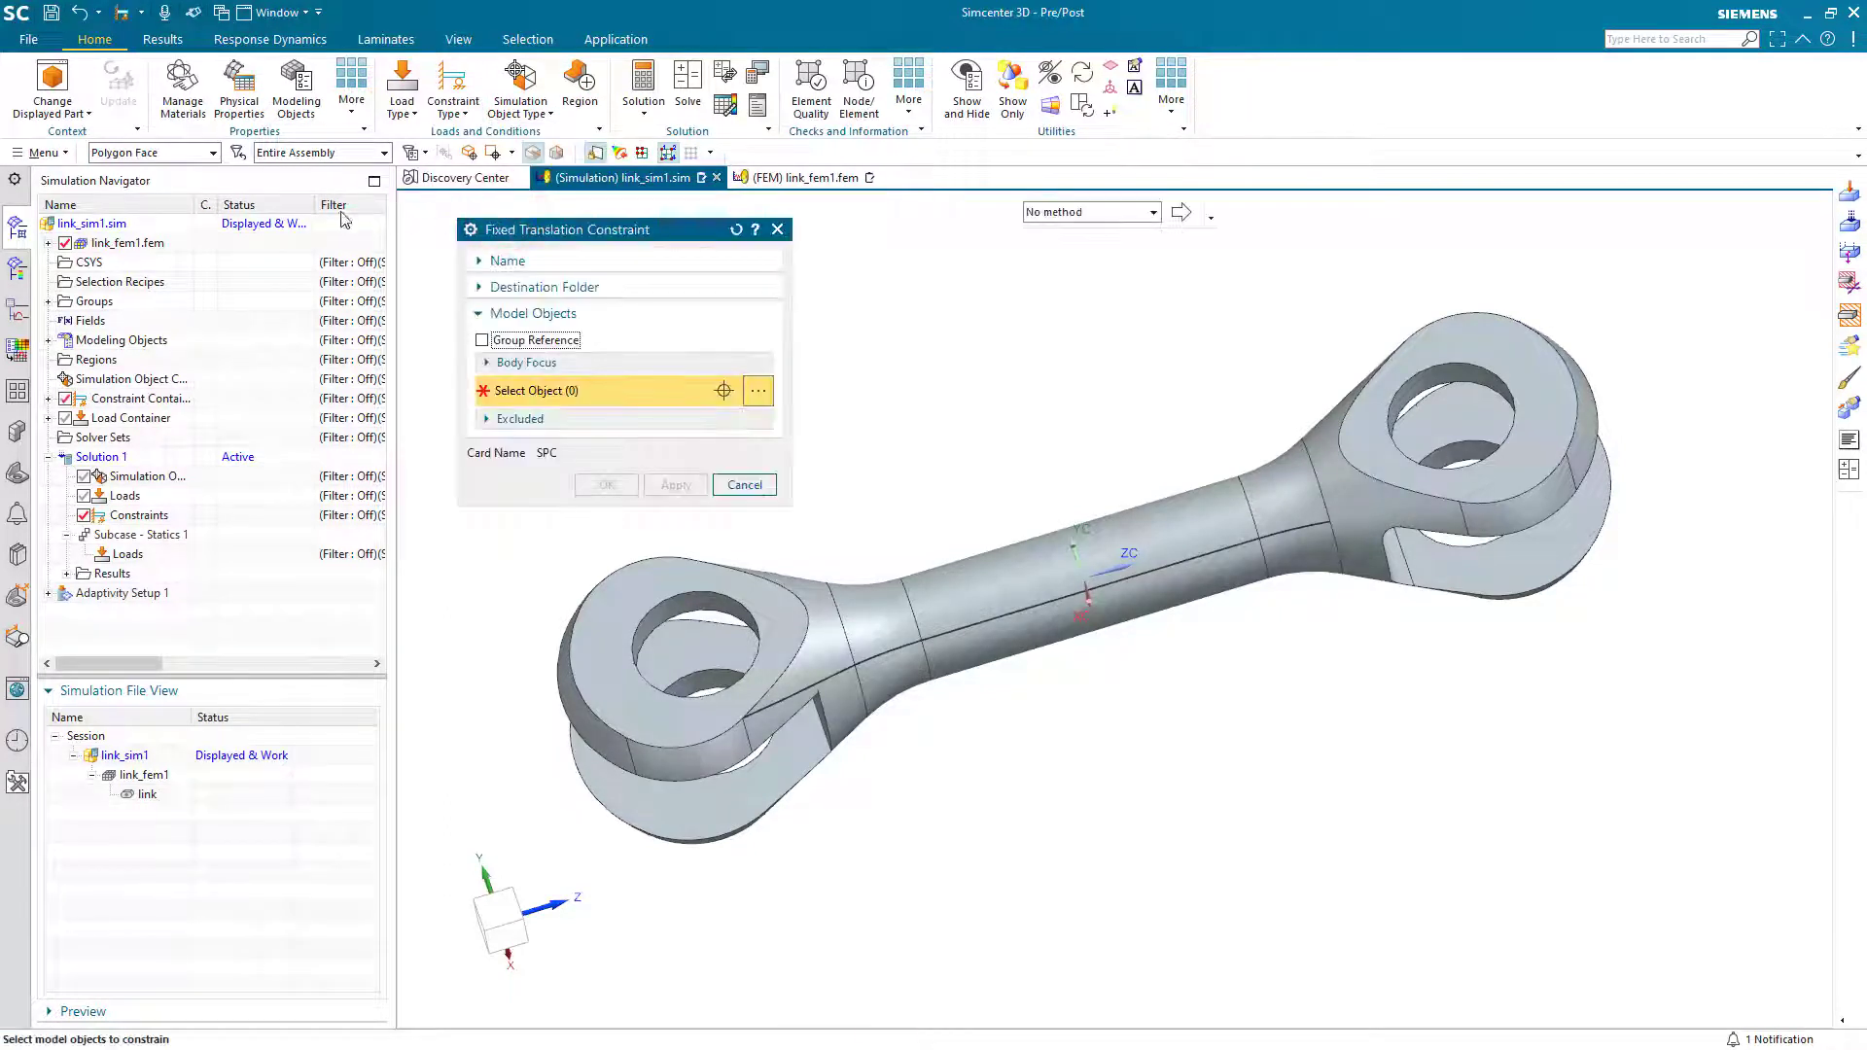
{"action": "left_click", "coordinate": [211, 153]}
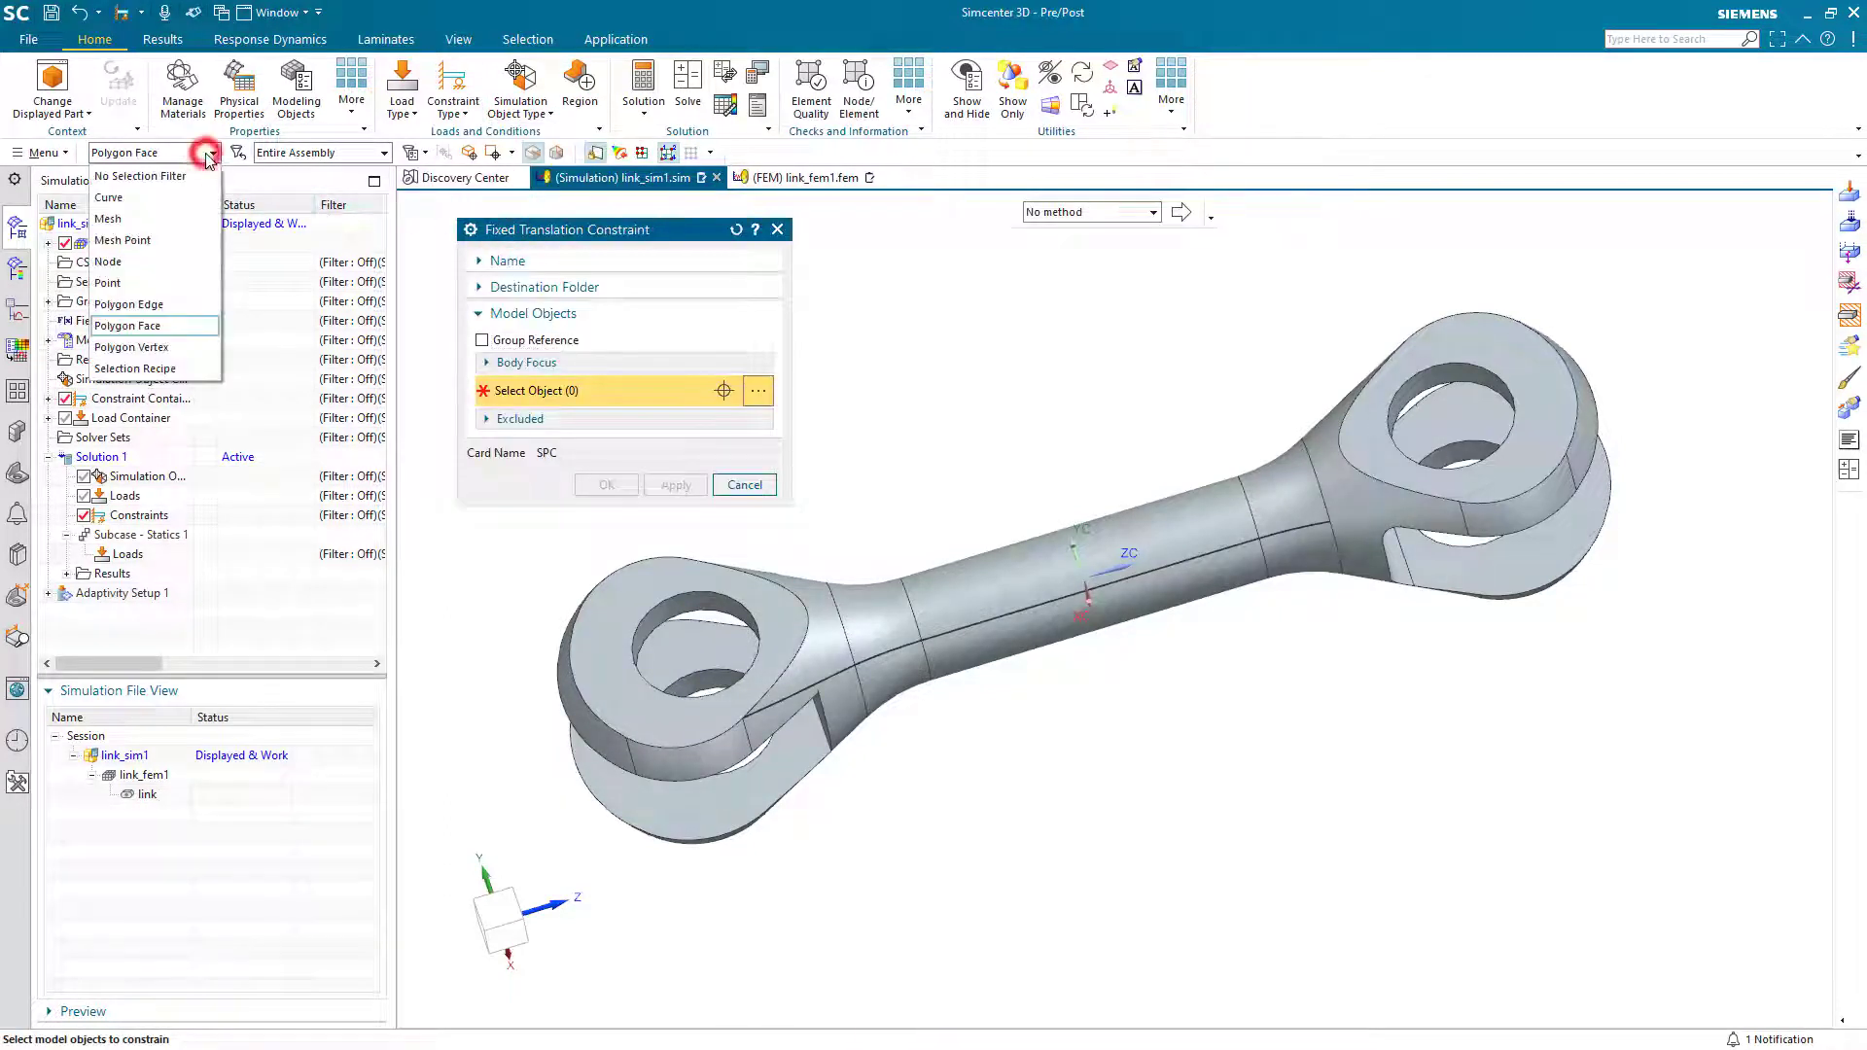
{"action": "left_click", "coordinate": [156, 335]}
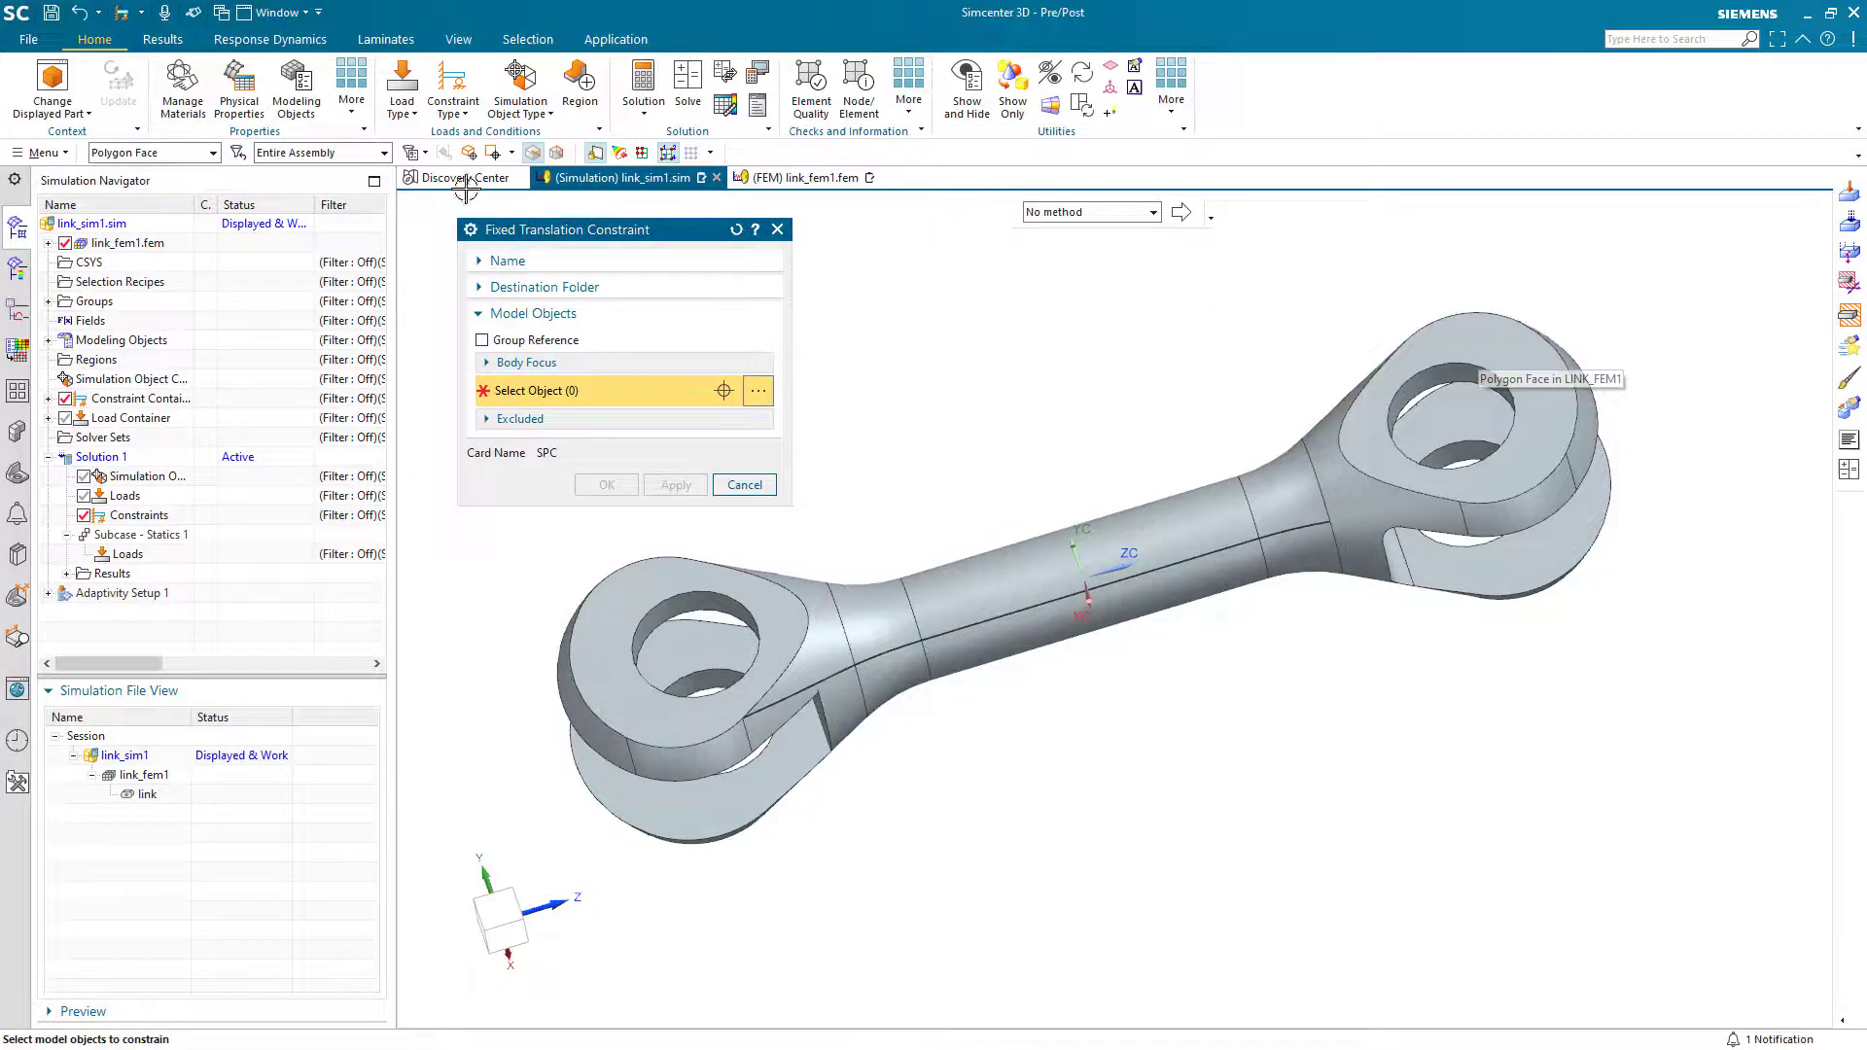
Rectangle-select the 15 faces of the right eye end, then deselect them all.
{"action": "left_click", "coordinate": [507, 153]}
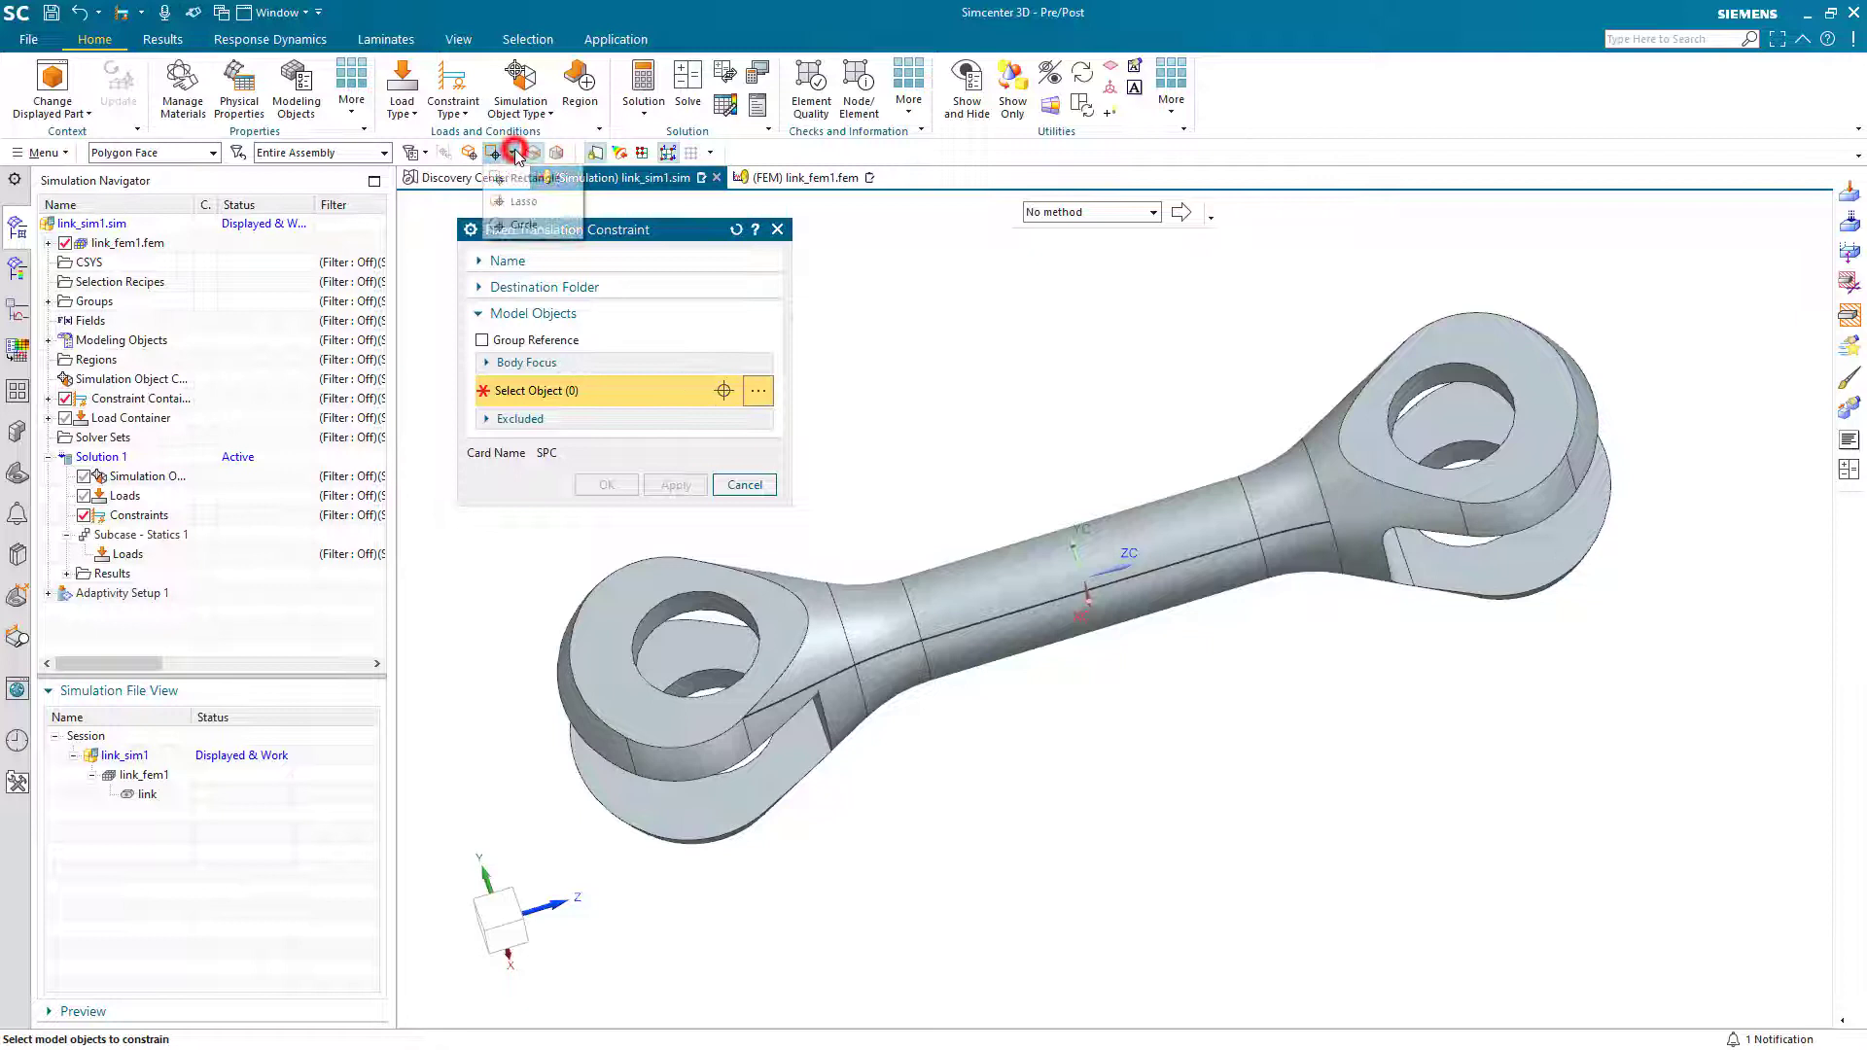
{"action": "left_click", "coordinate": [530, 181]}
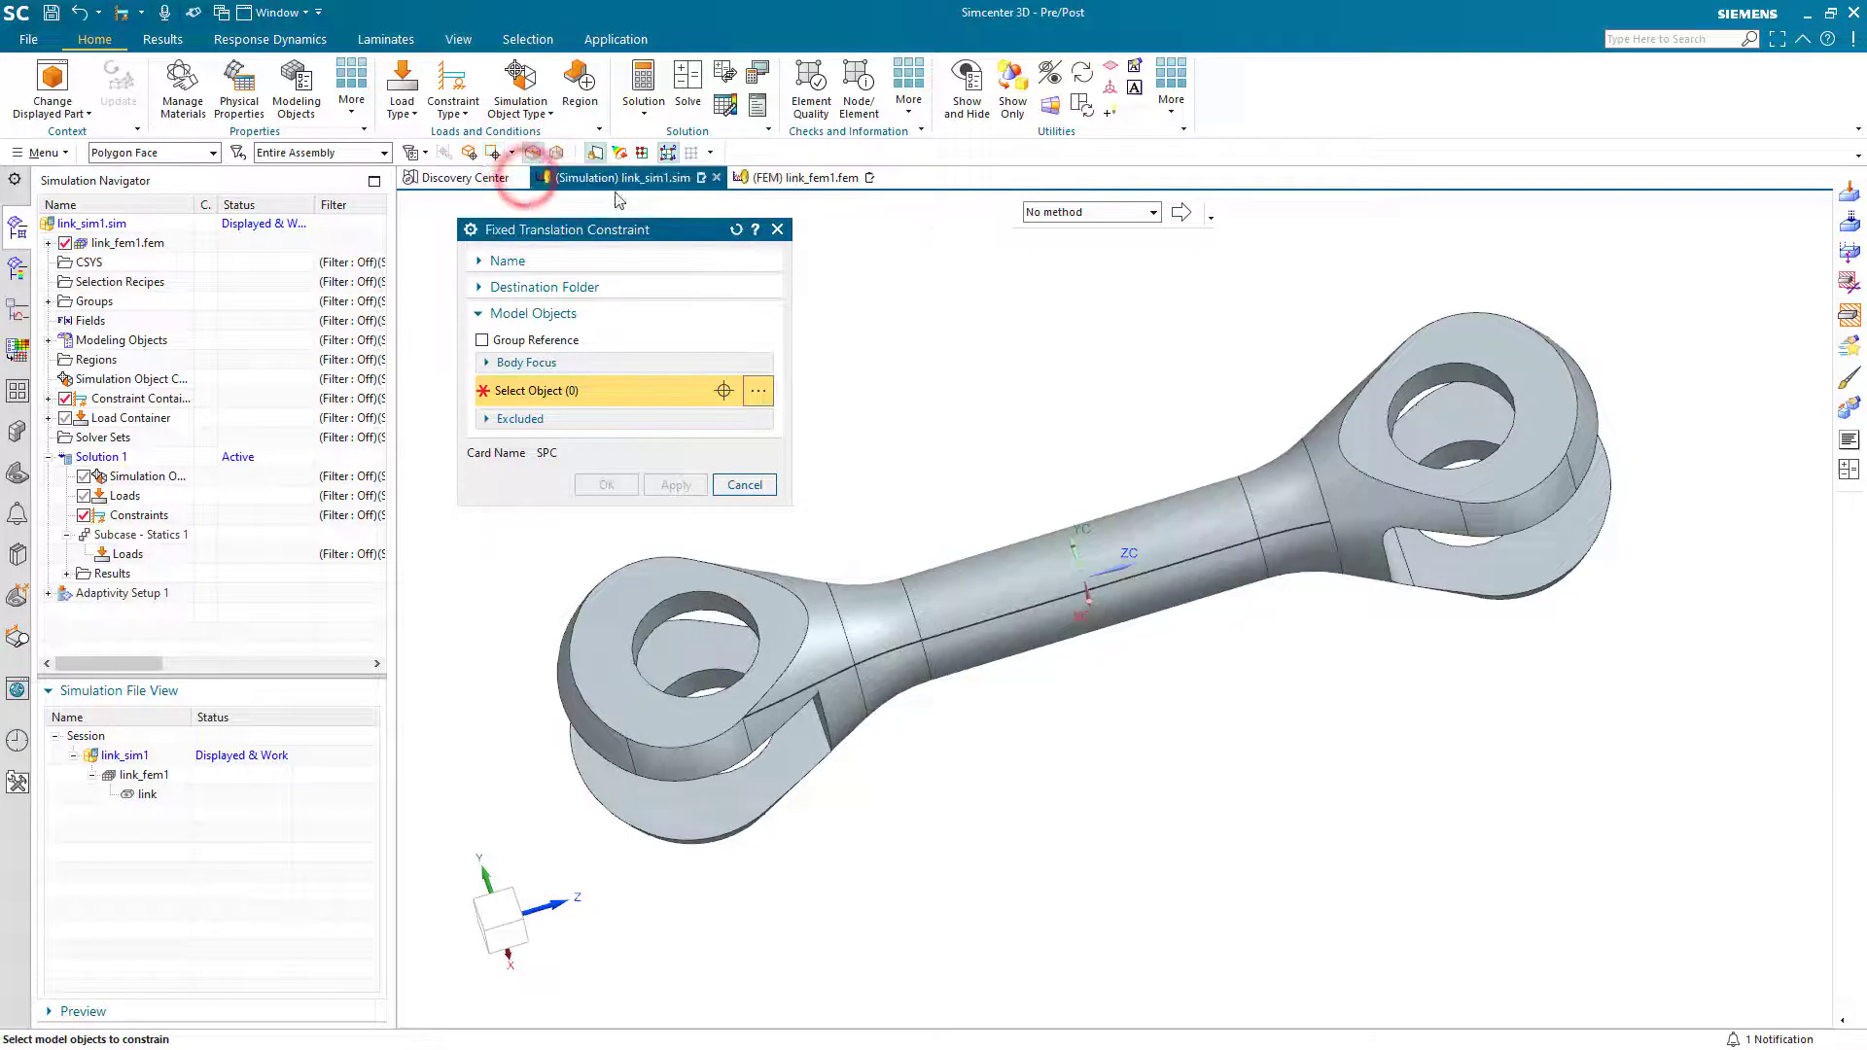
{"action": "left_click_drag", "start_coordinate": [1302, 244], "coordinate": [1685, 654]}
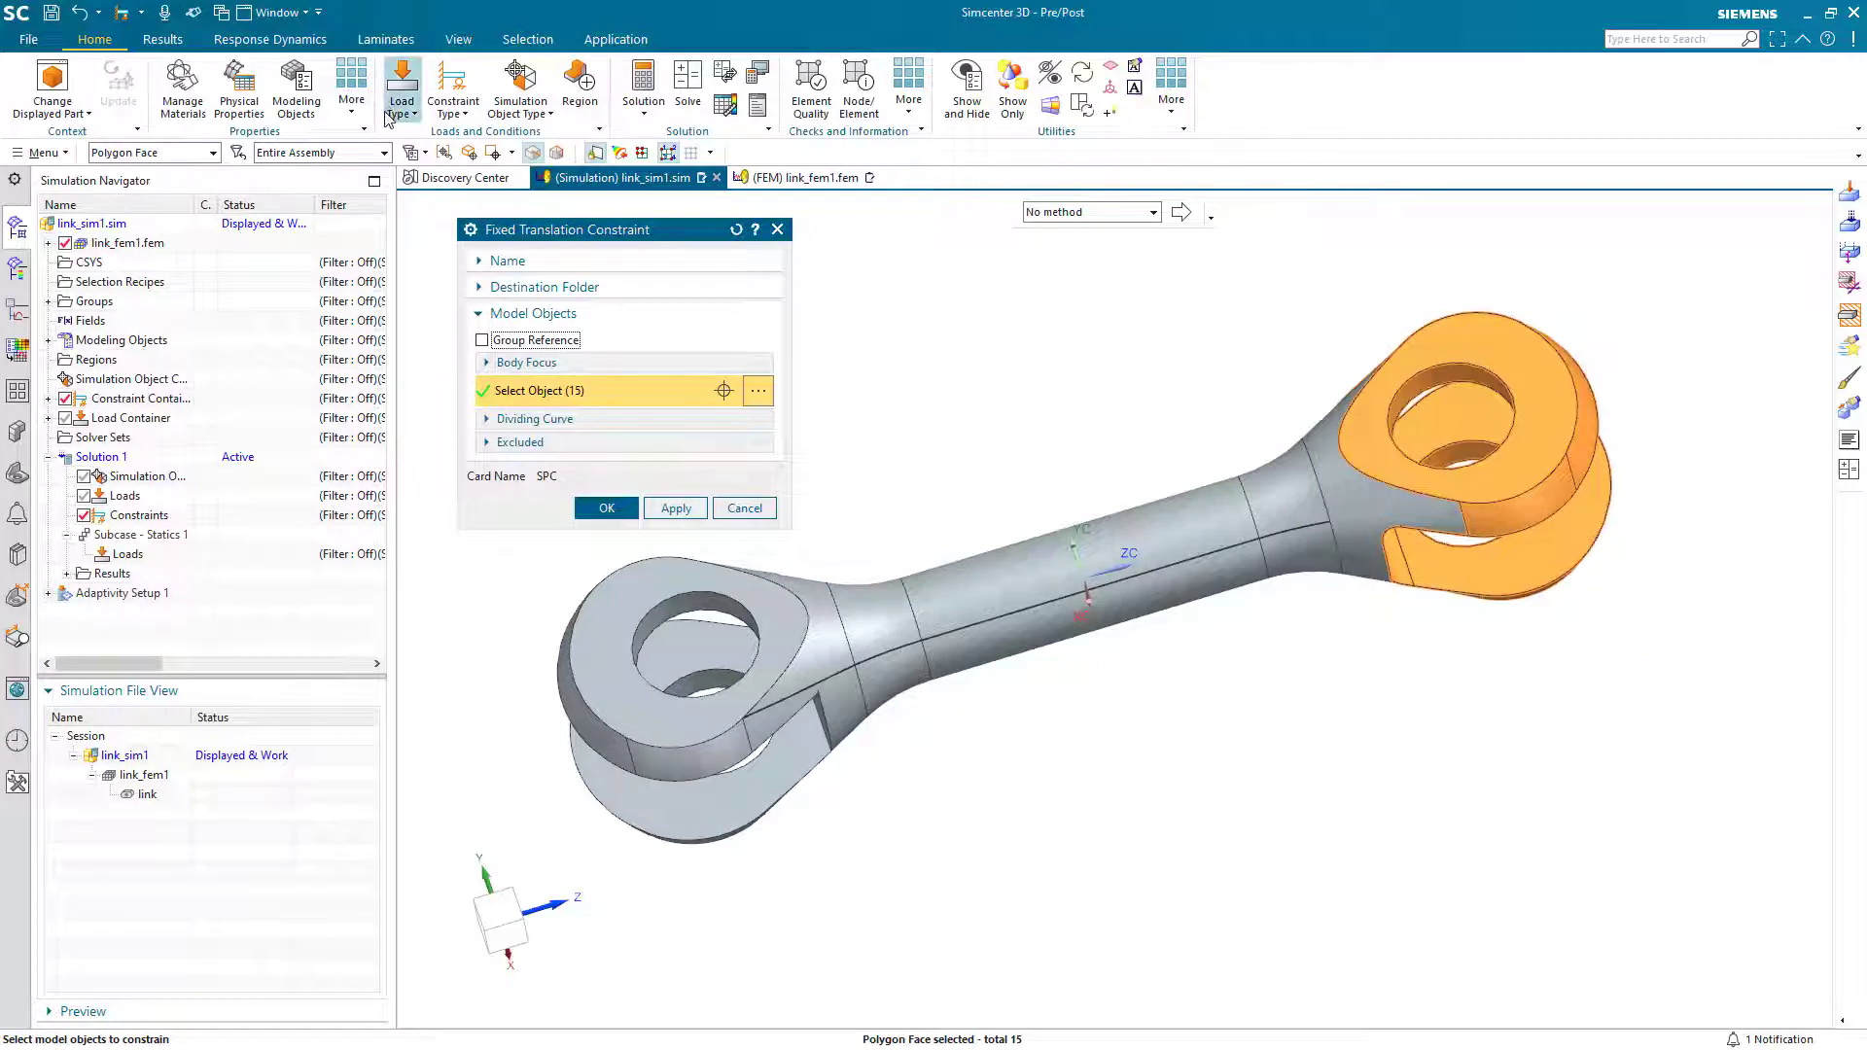
{"action": "left_click", "coordinate": [445, 153]}
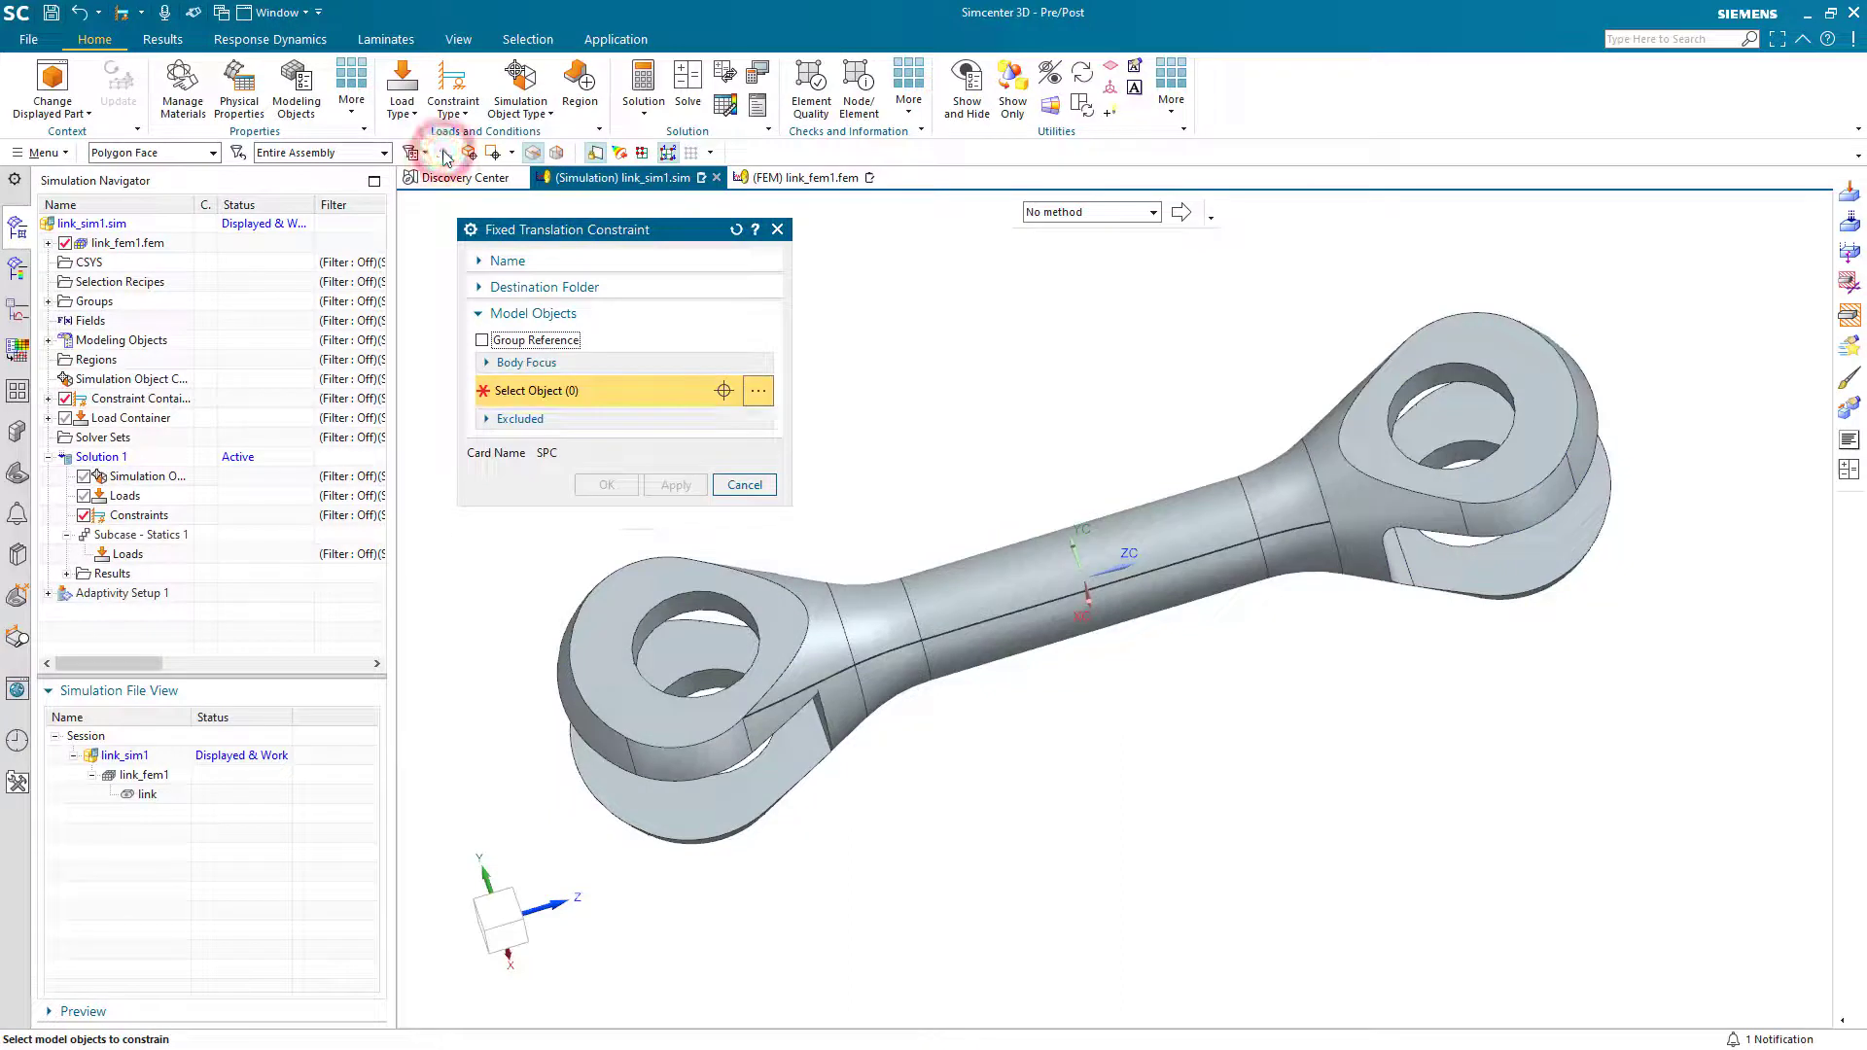
{"action": "left_click", "coordinate": [513, 154]}
{"action": "left_click", "coordinate": [521, 199]}
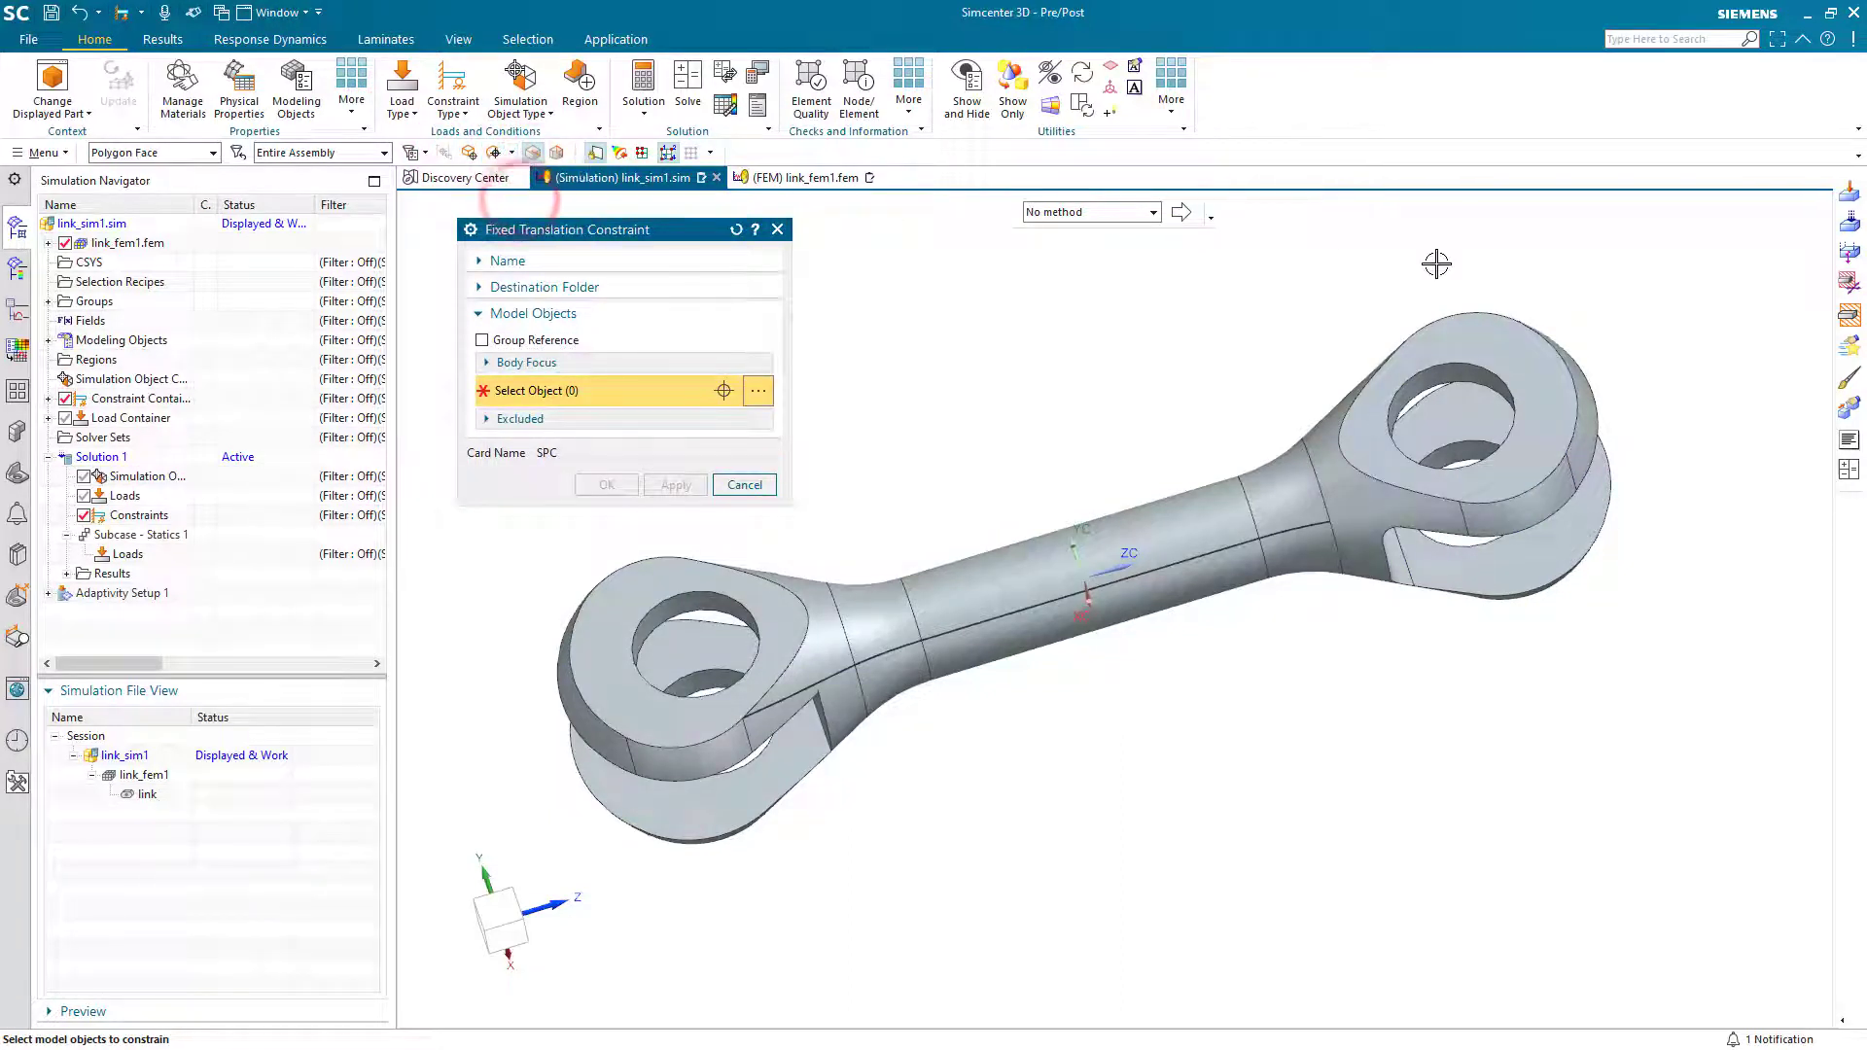
{"action": "mouse_move", "coordinate": [1386, 291]}
{"action": "left_mouse_down"}
{"action": "mouse_move", "coordinate": [1325, 428]}
{"action": "mouse_move", "coordinate": [1618, 667]}
{"action": "mouse_move", "coordinate": [1702, 554]}
{"action": "mouse_move", "coordinate": [1651, 317]}
{"action": "mouse_move", "coordinate": [1518, 271]}
{"action": "left_mouse_up"}
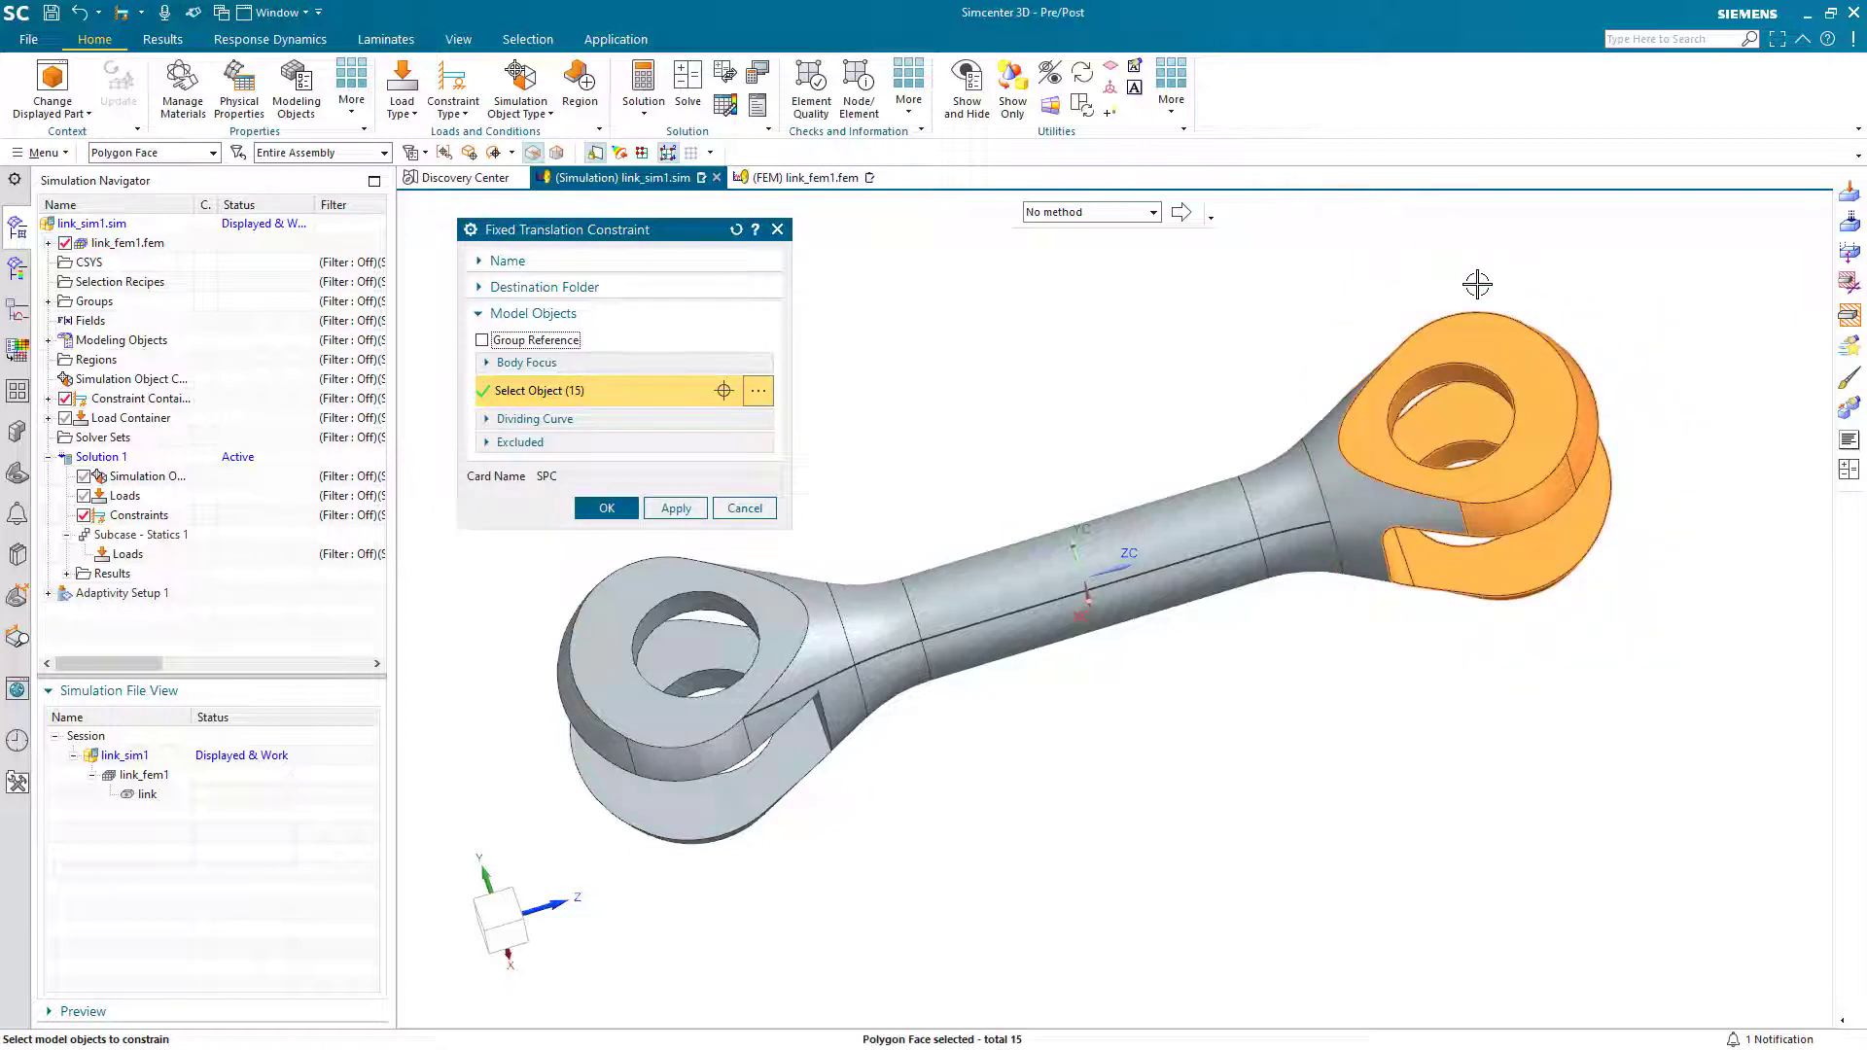
{"action": "left_click", "coordinate": [444, 154]}
{"action": "left_click", "coordinate": [512, 152]}
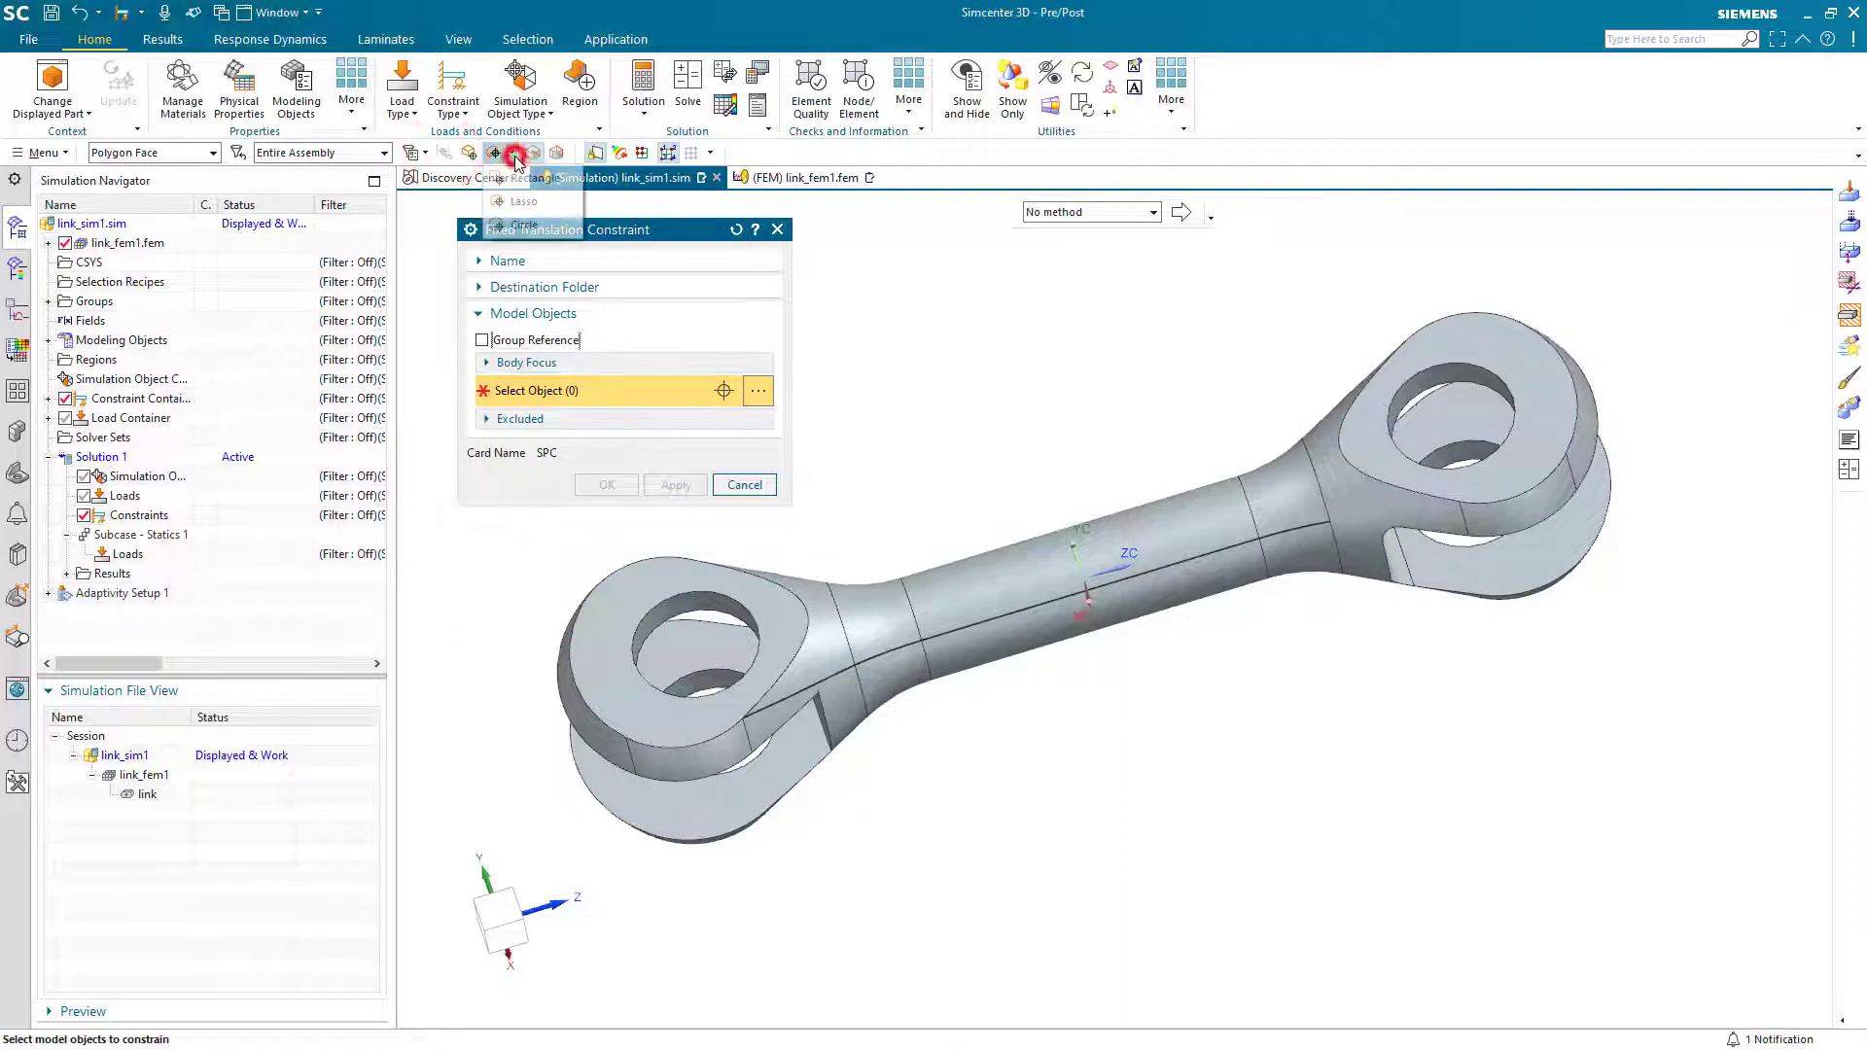
{"action": "left_click", "coordinate": [521, 224]}
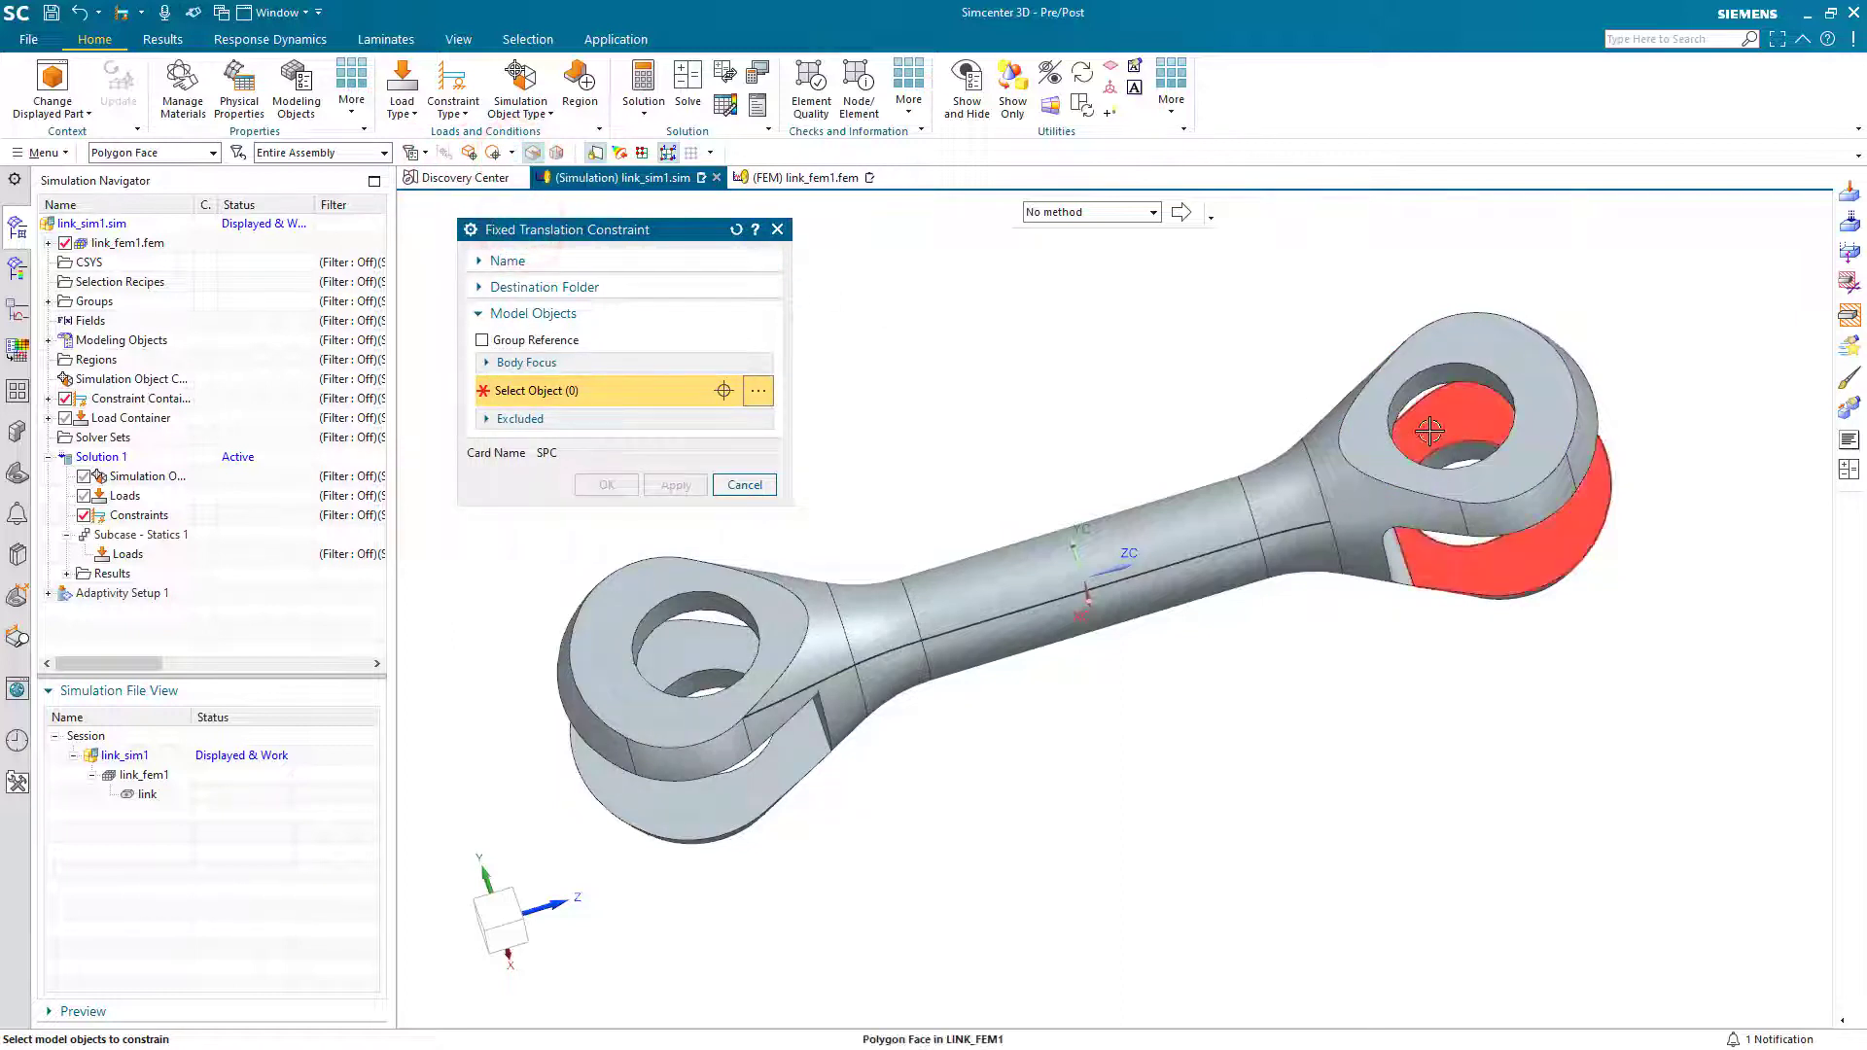
{"action": "left_click_drag", "start_coordinate": [1439, 422], "coordinate": [1614, 576]}
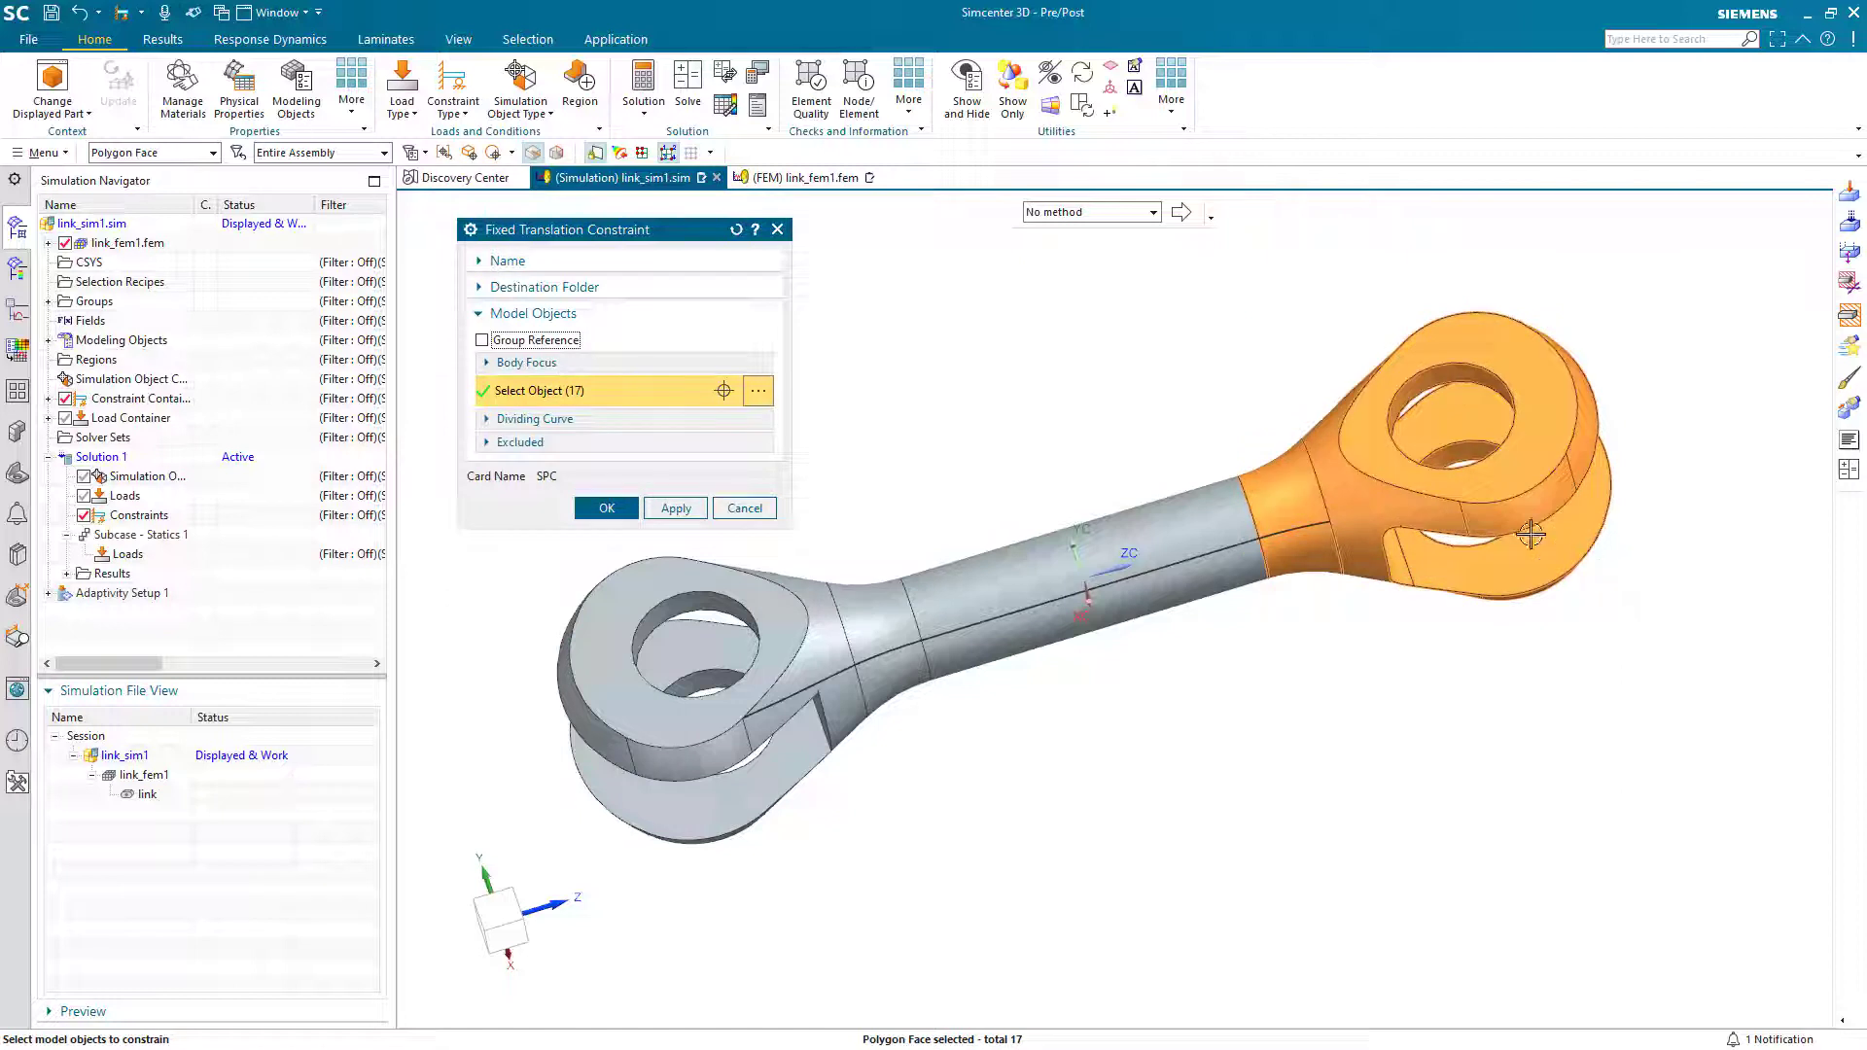
{"action": "left_click", "coordinate": [445, 155]}
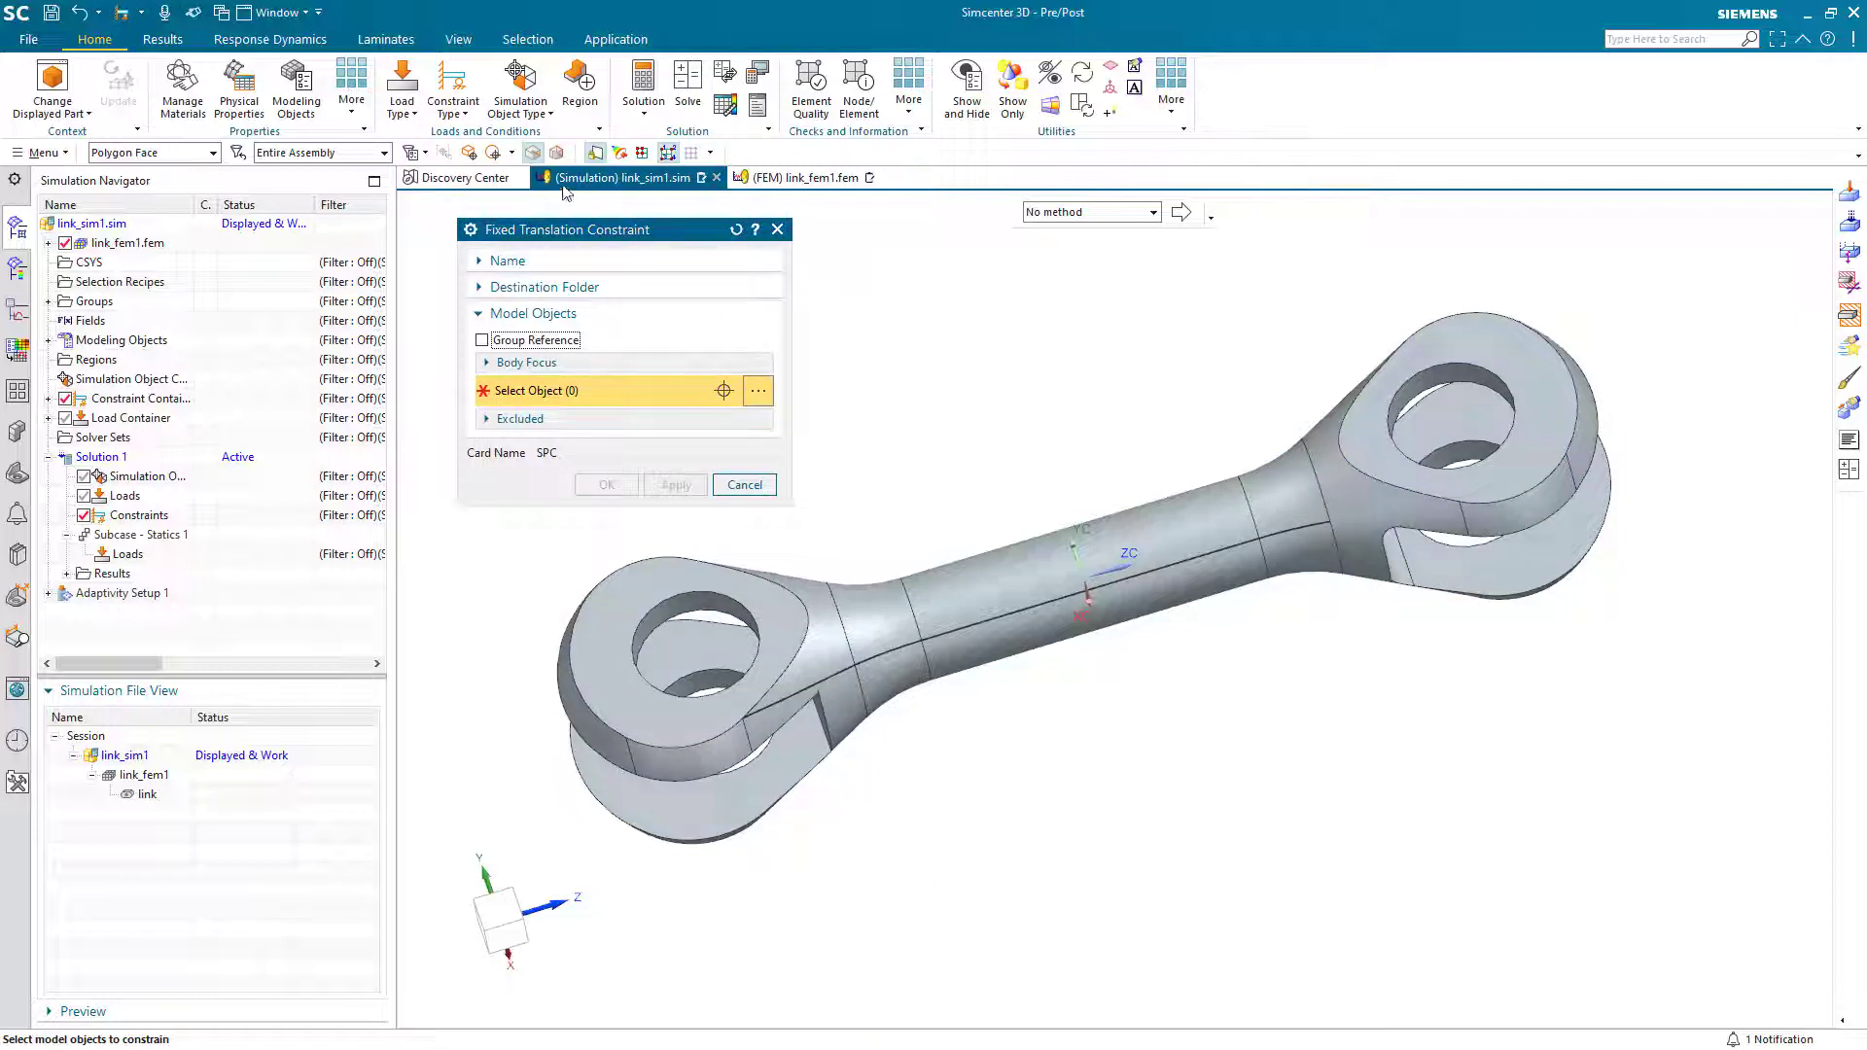
Size a 3D selection box around the whole link, capturing 33 polygon faces.
{"action": "left_click", "coordinate": [471, 154]}
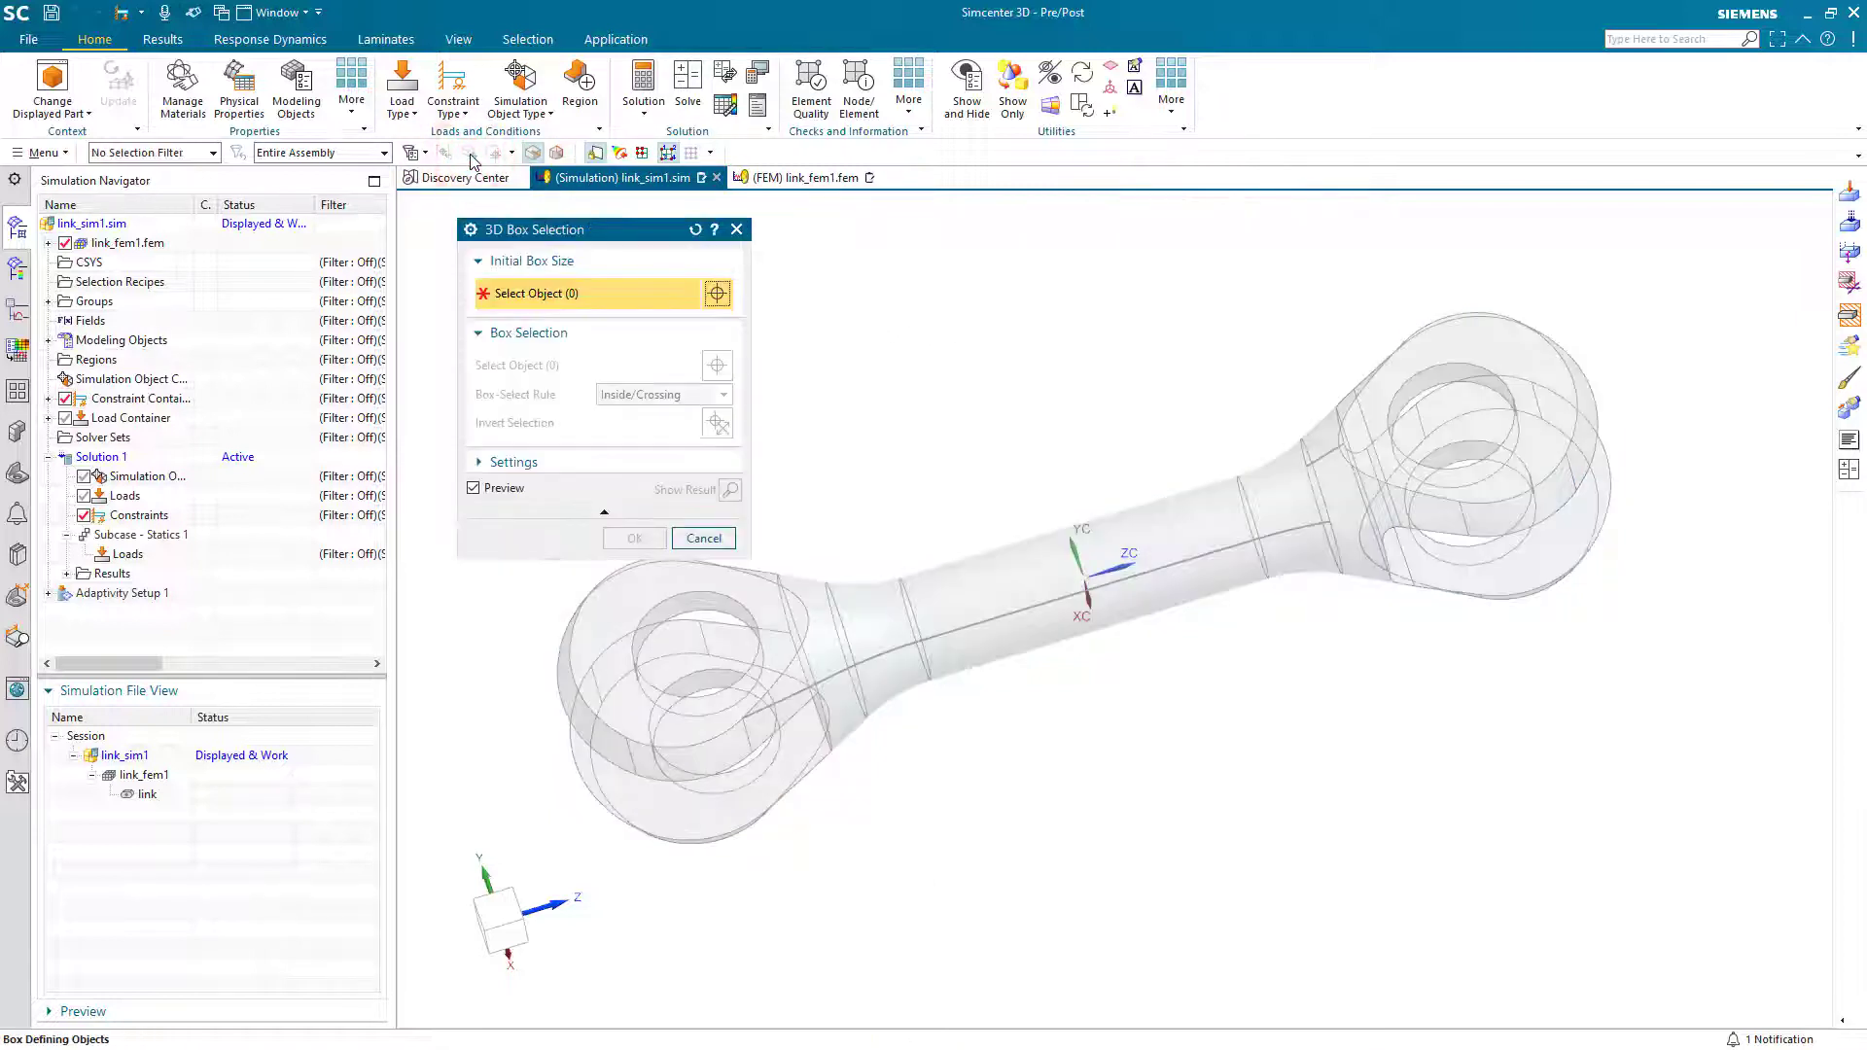
{"action": "left_click", "coordinate": [1033, 585]}
{"action": "middle_click_drag", "start_coordinate": [1049, 550], "coordinate": [1084, 493]}
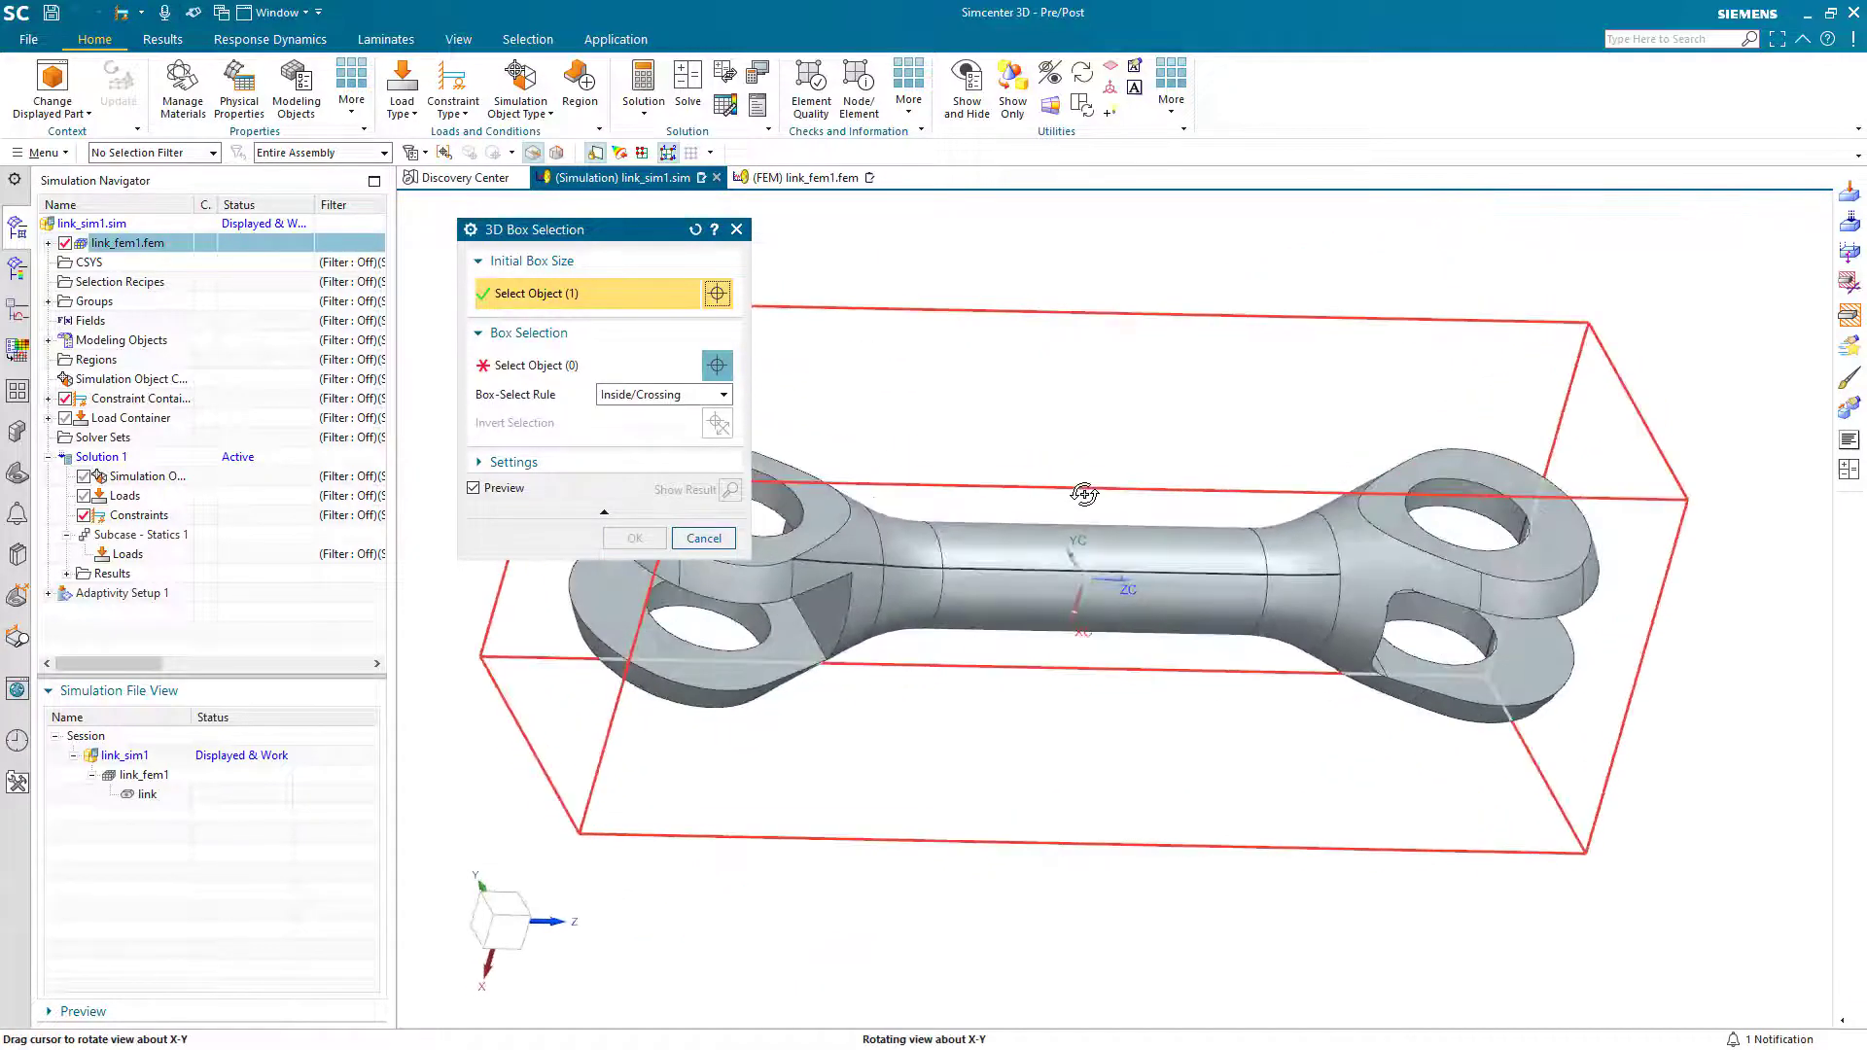
{"action": "left_click", "coordinate": [569, 372]}
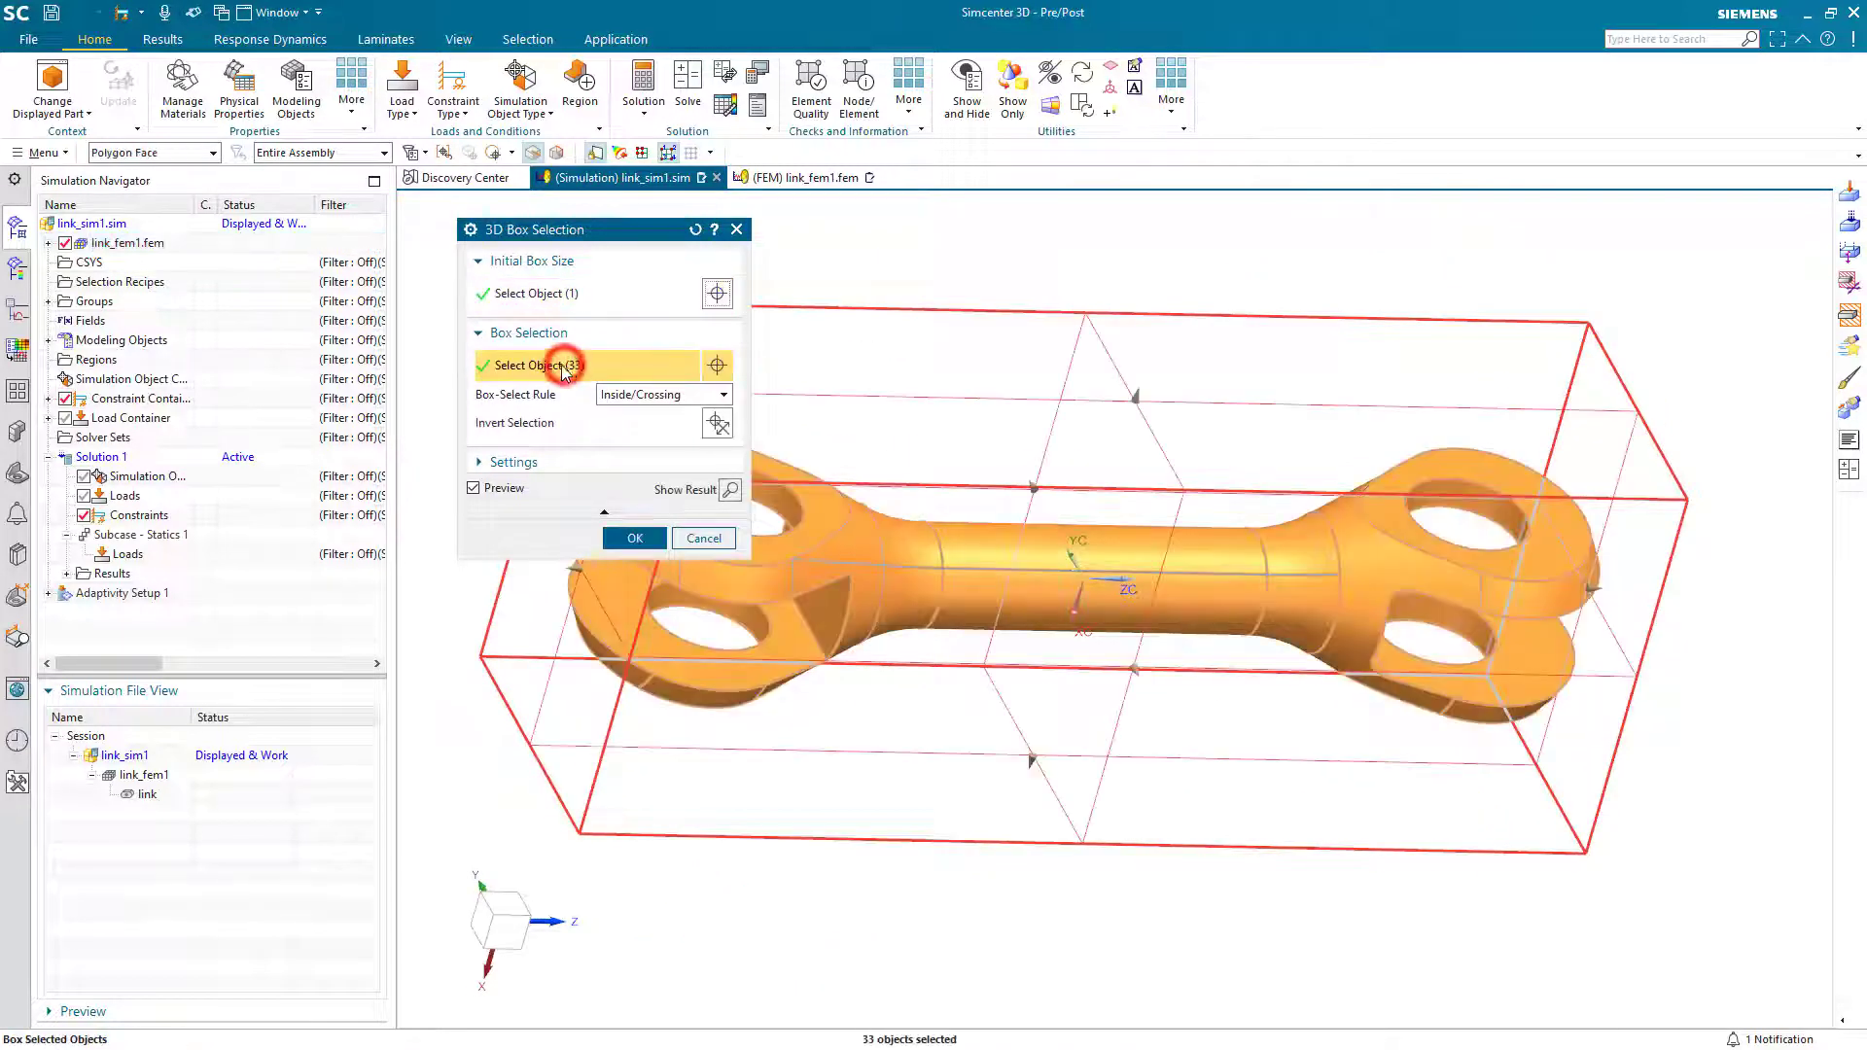
{"action": "left_click", "coordinate": [178, 159]}
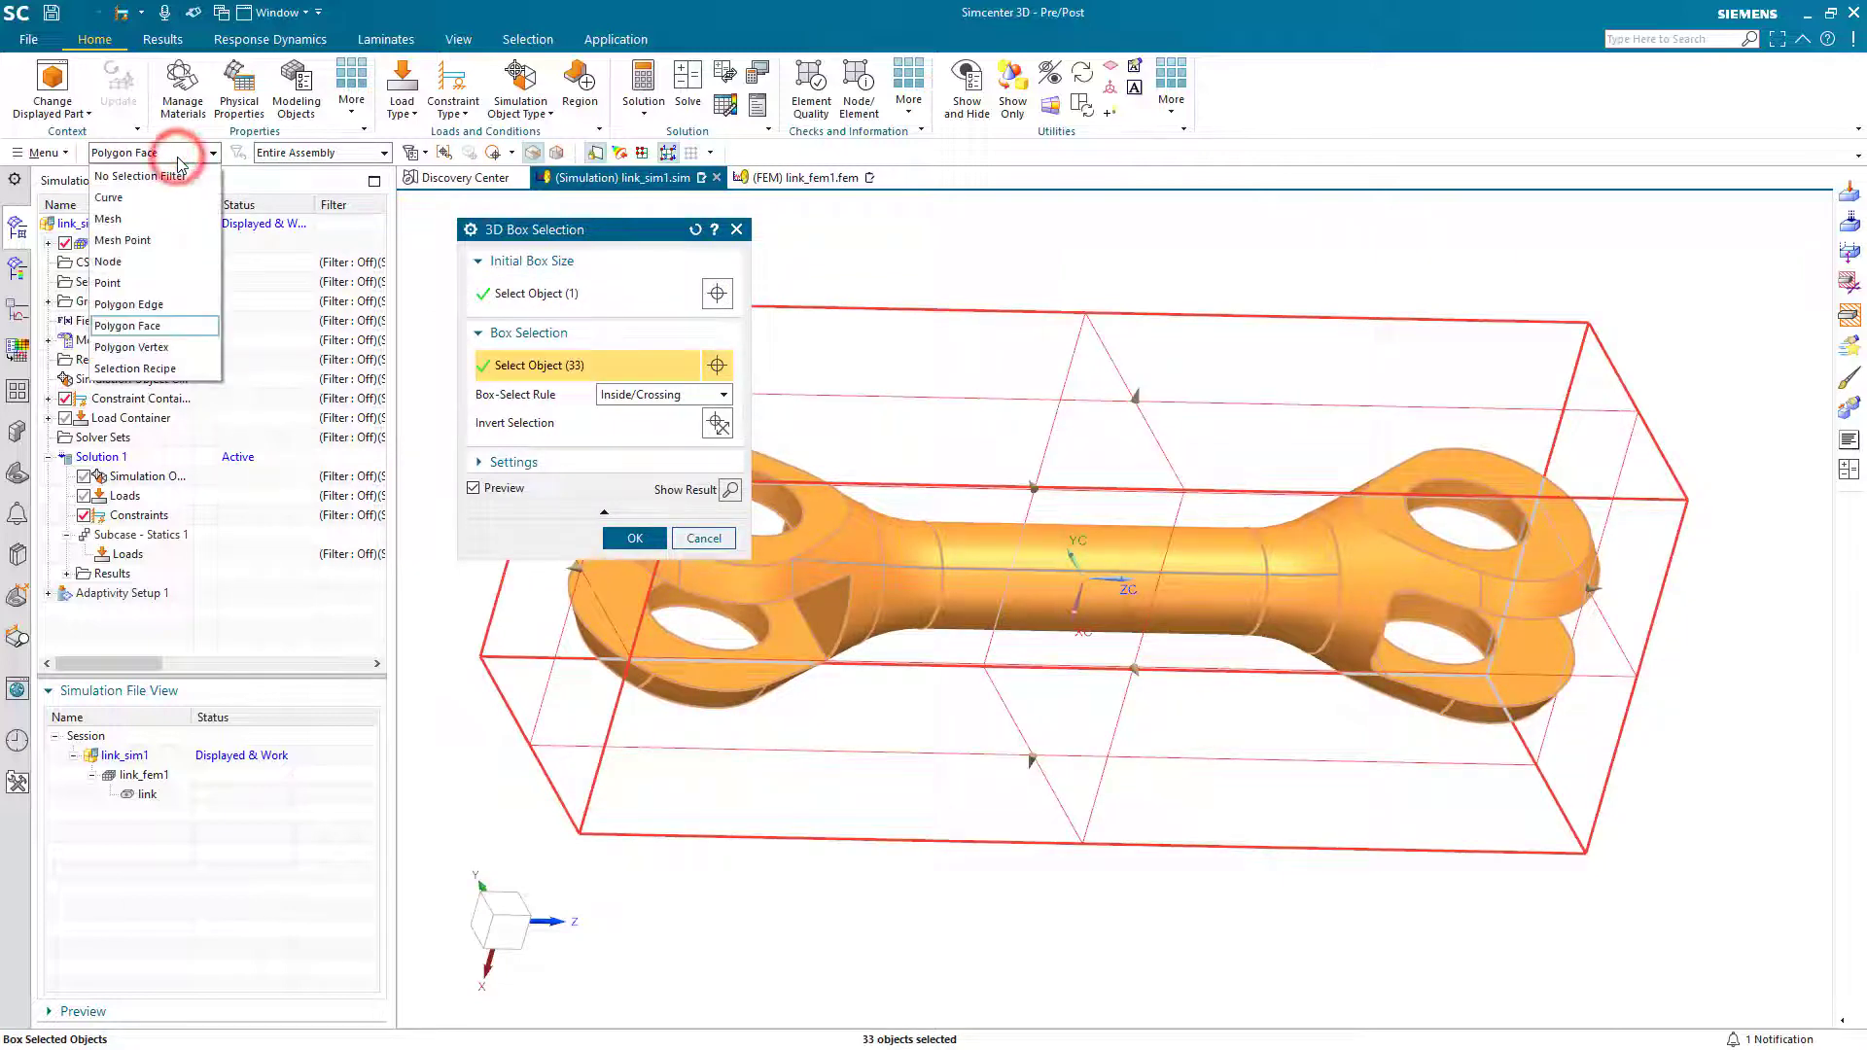
{"action": "left_click", "coordinate": [185, 330]}
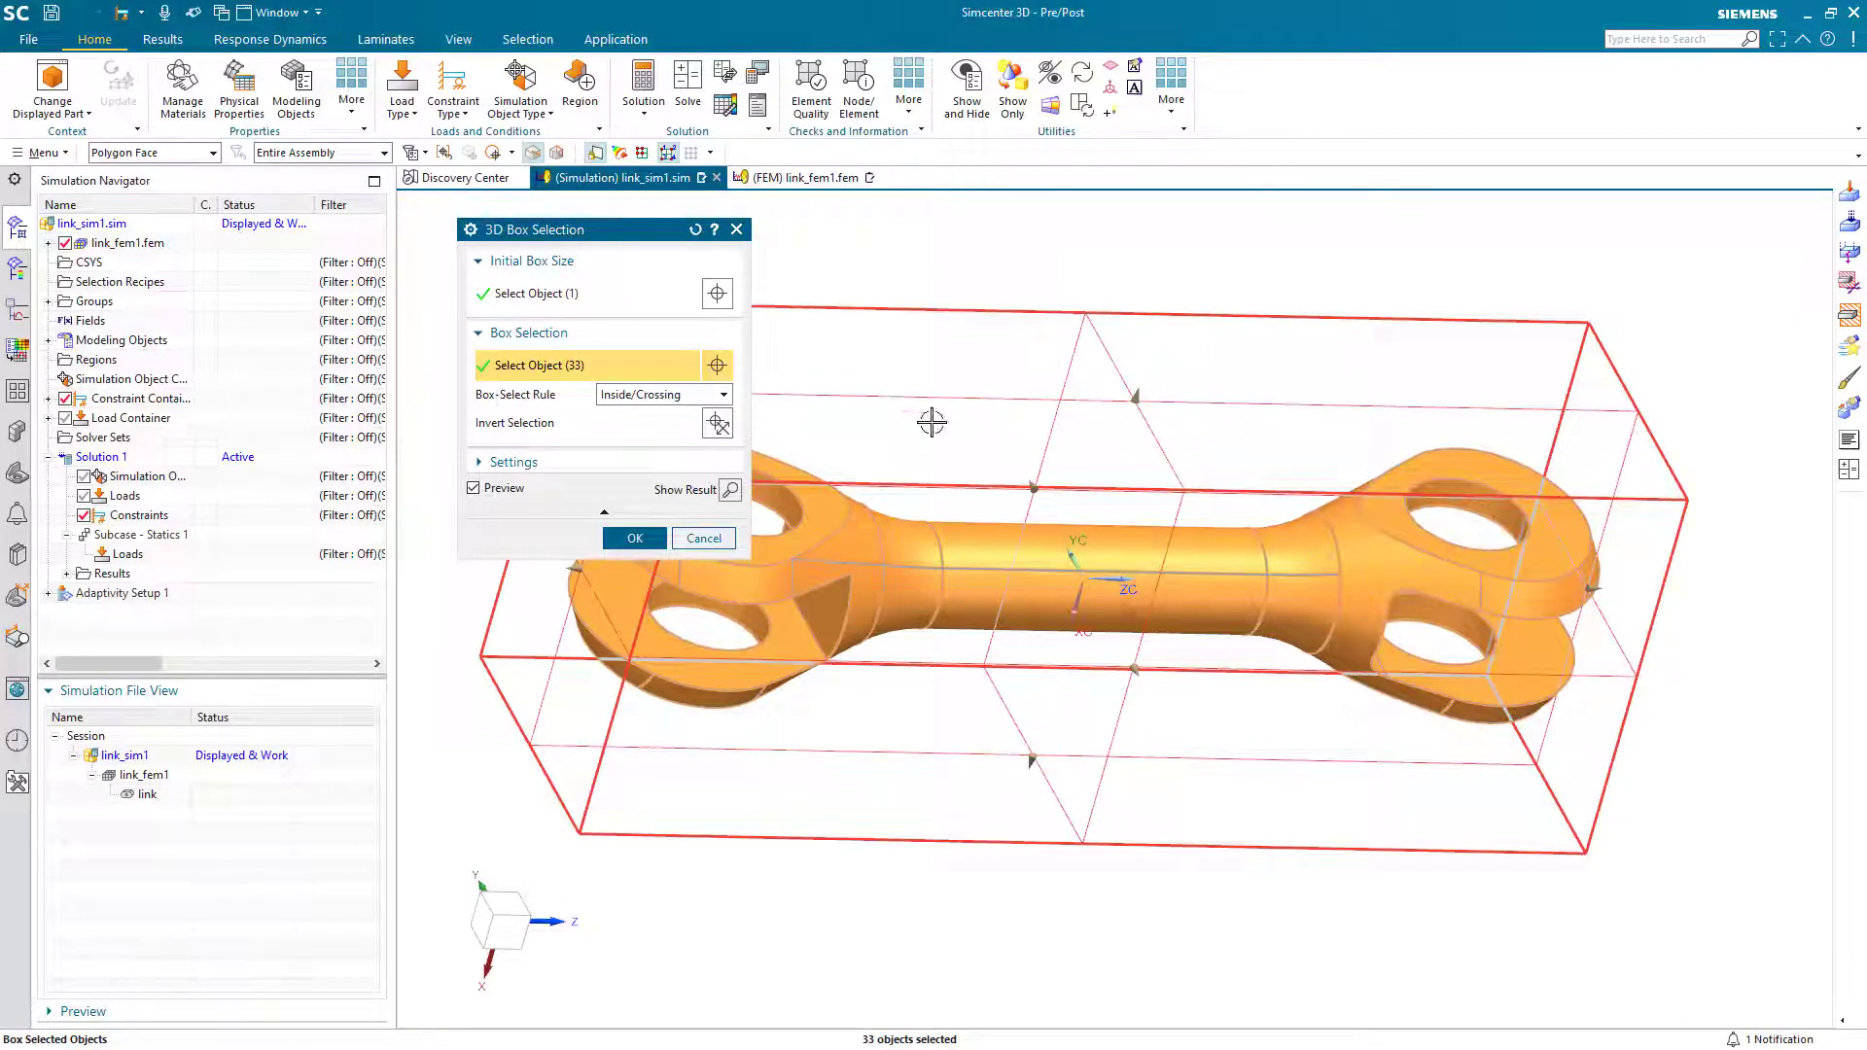
Shrink the box to the left lug, keeping only faces fully inside, and accept the six faces.
{"action": "left_click_drag", "start_coordinate": [1604, 588], "coordinate": [1108, 585]}
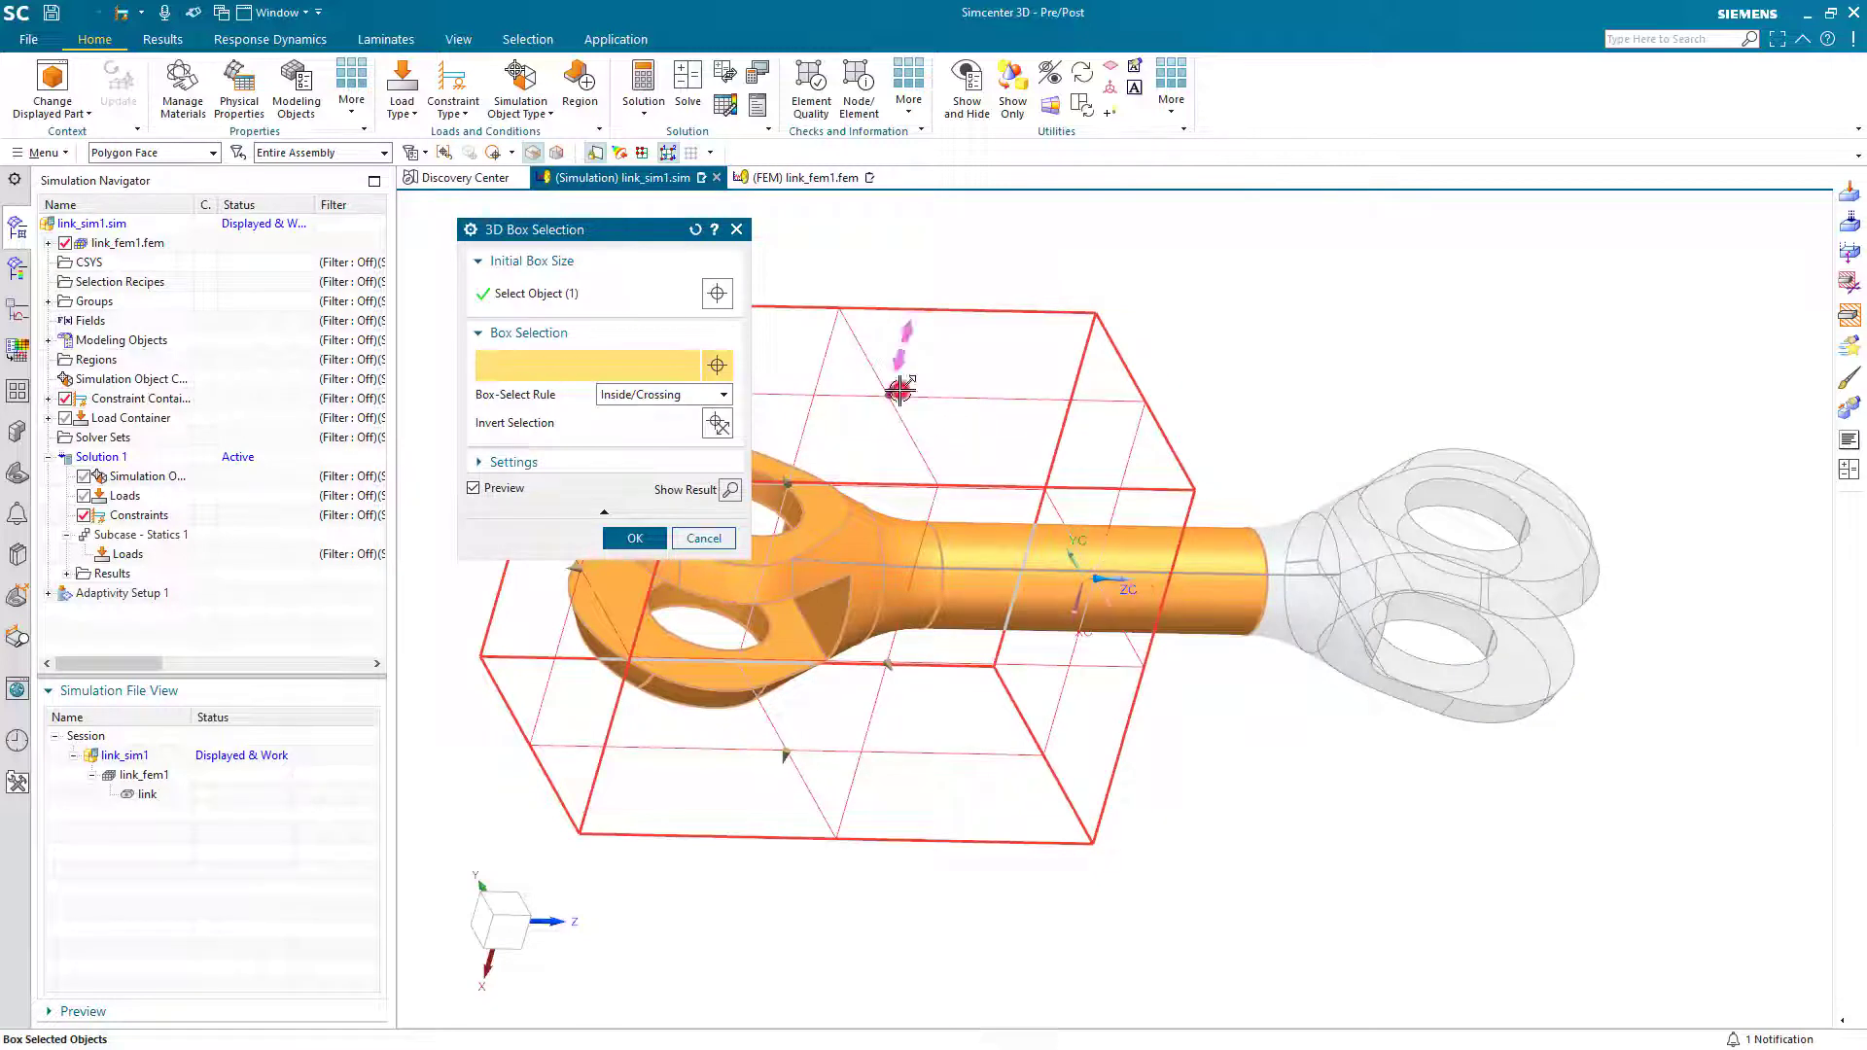
{"action": "left_click_drag", "start_coordinate": [901, 389], "coordinate": [889, 578]}
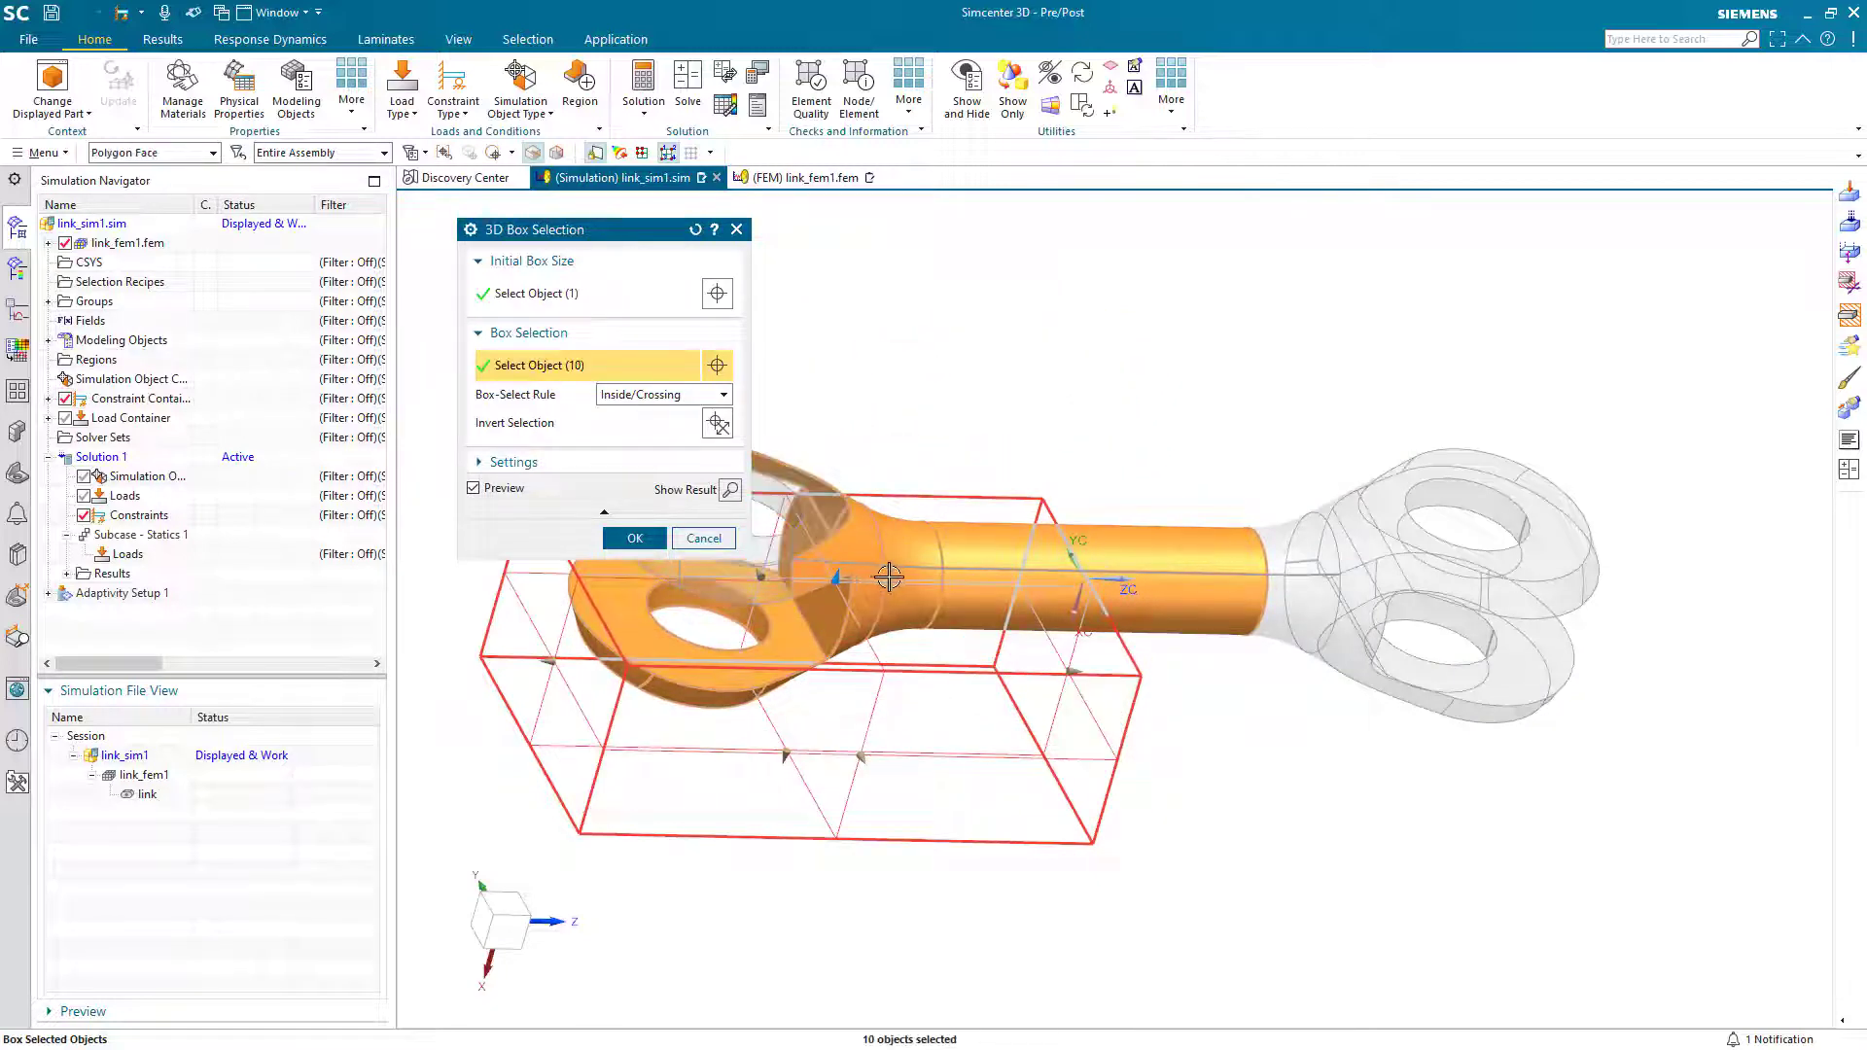
{"action": "mouse_move", "coordinate": [893, 574]}
{"action": "middle_mouse_down"}
{"action": "mouse_move", "coordinate": [881, 525]}
{"action": "mouse_move", "coordinate": [920, 560]}
{"action": "middle_mouse_up"}
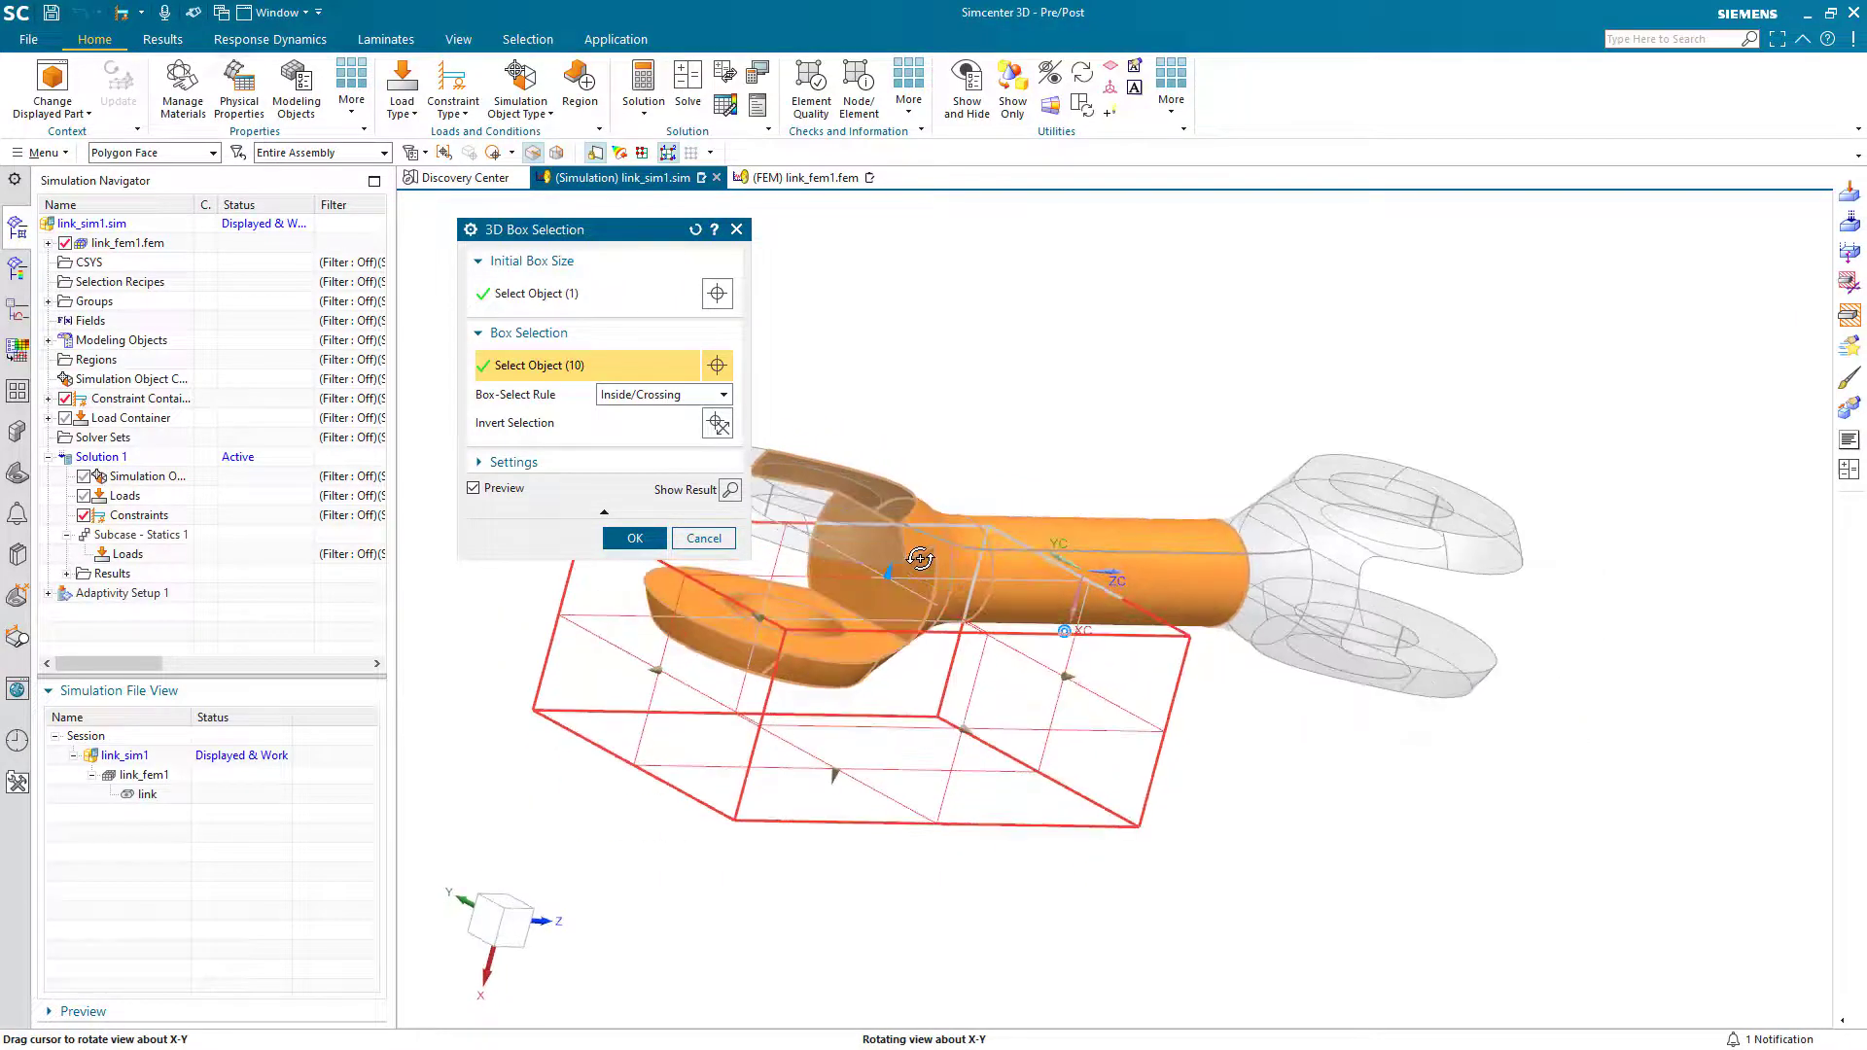
{"action": "left_click", "coordinate": [678, 398]}
{"action": "left_click", "coordinate": [659, 424]}
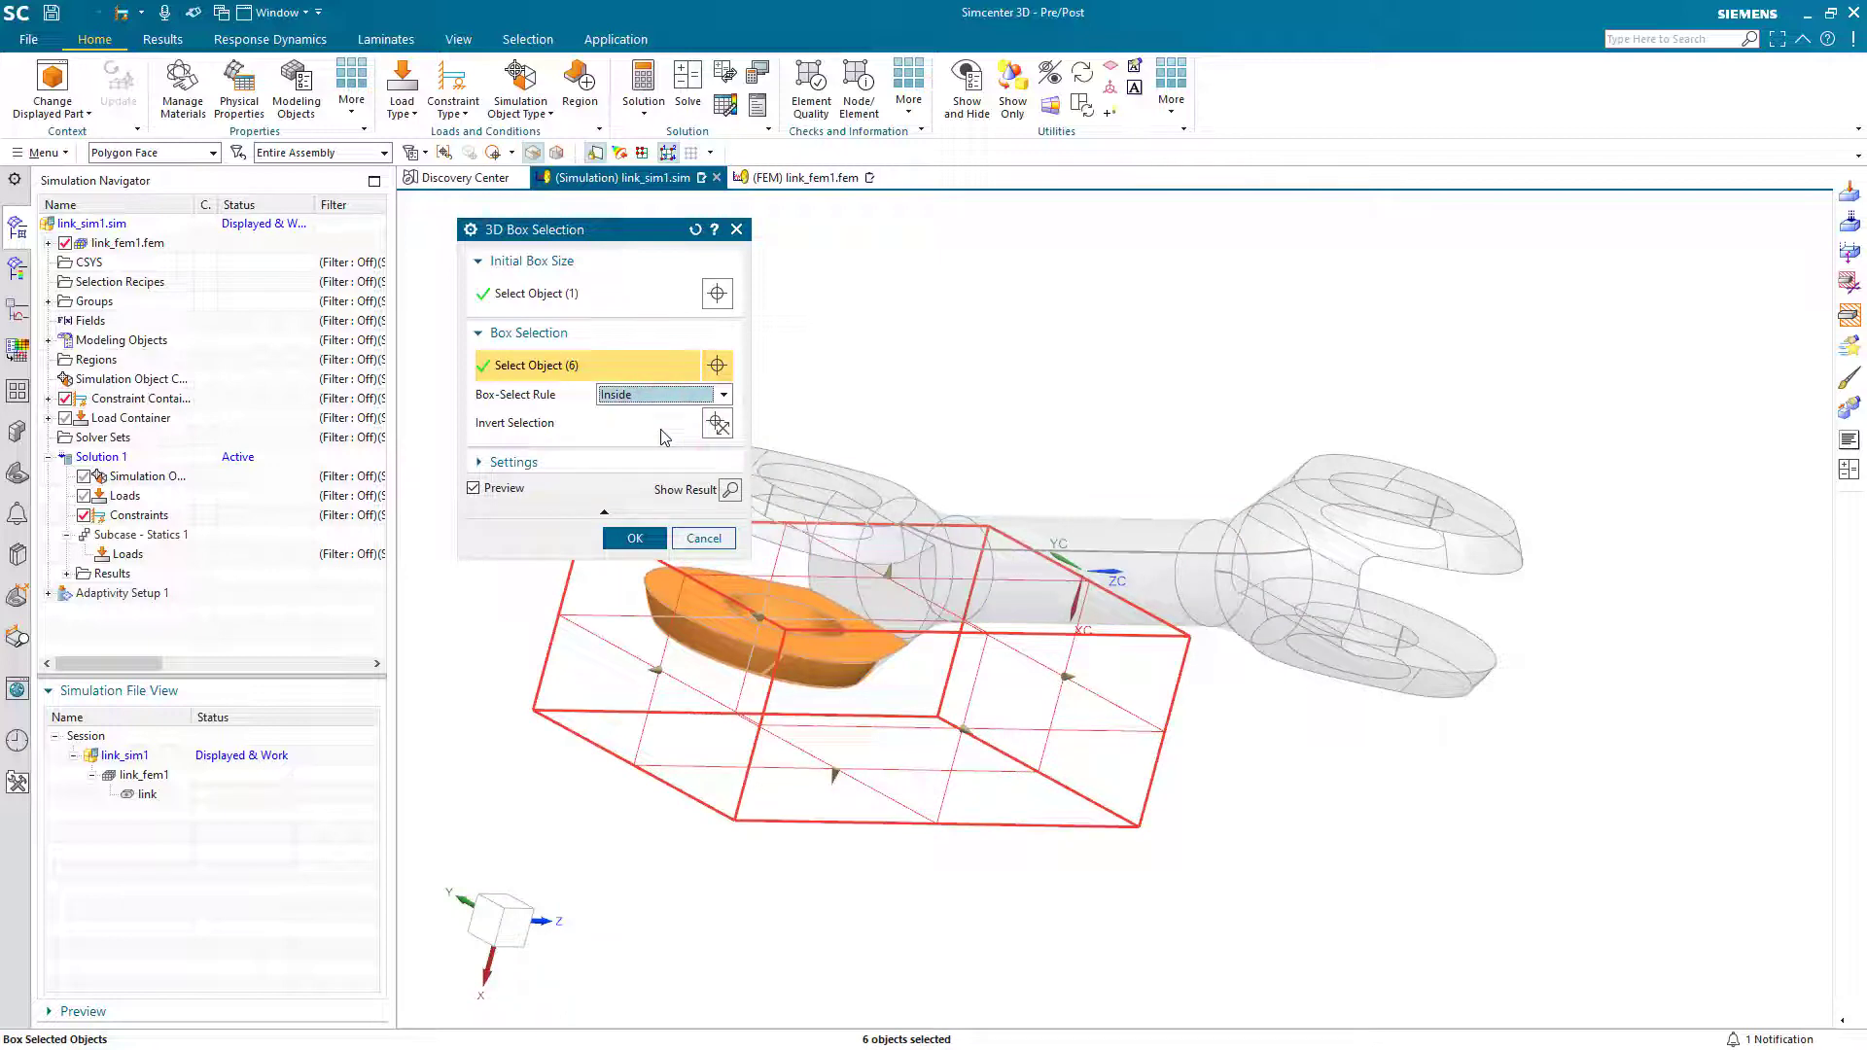
{"action": "left_click", "coordinate": [717, 422]}
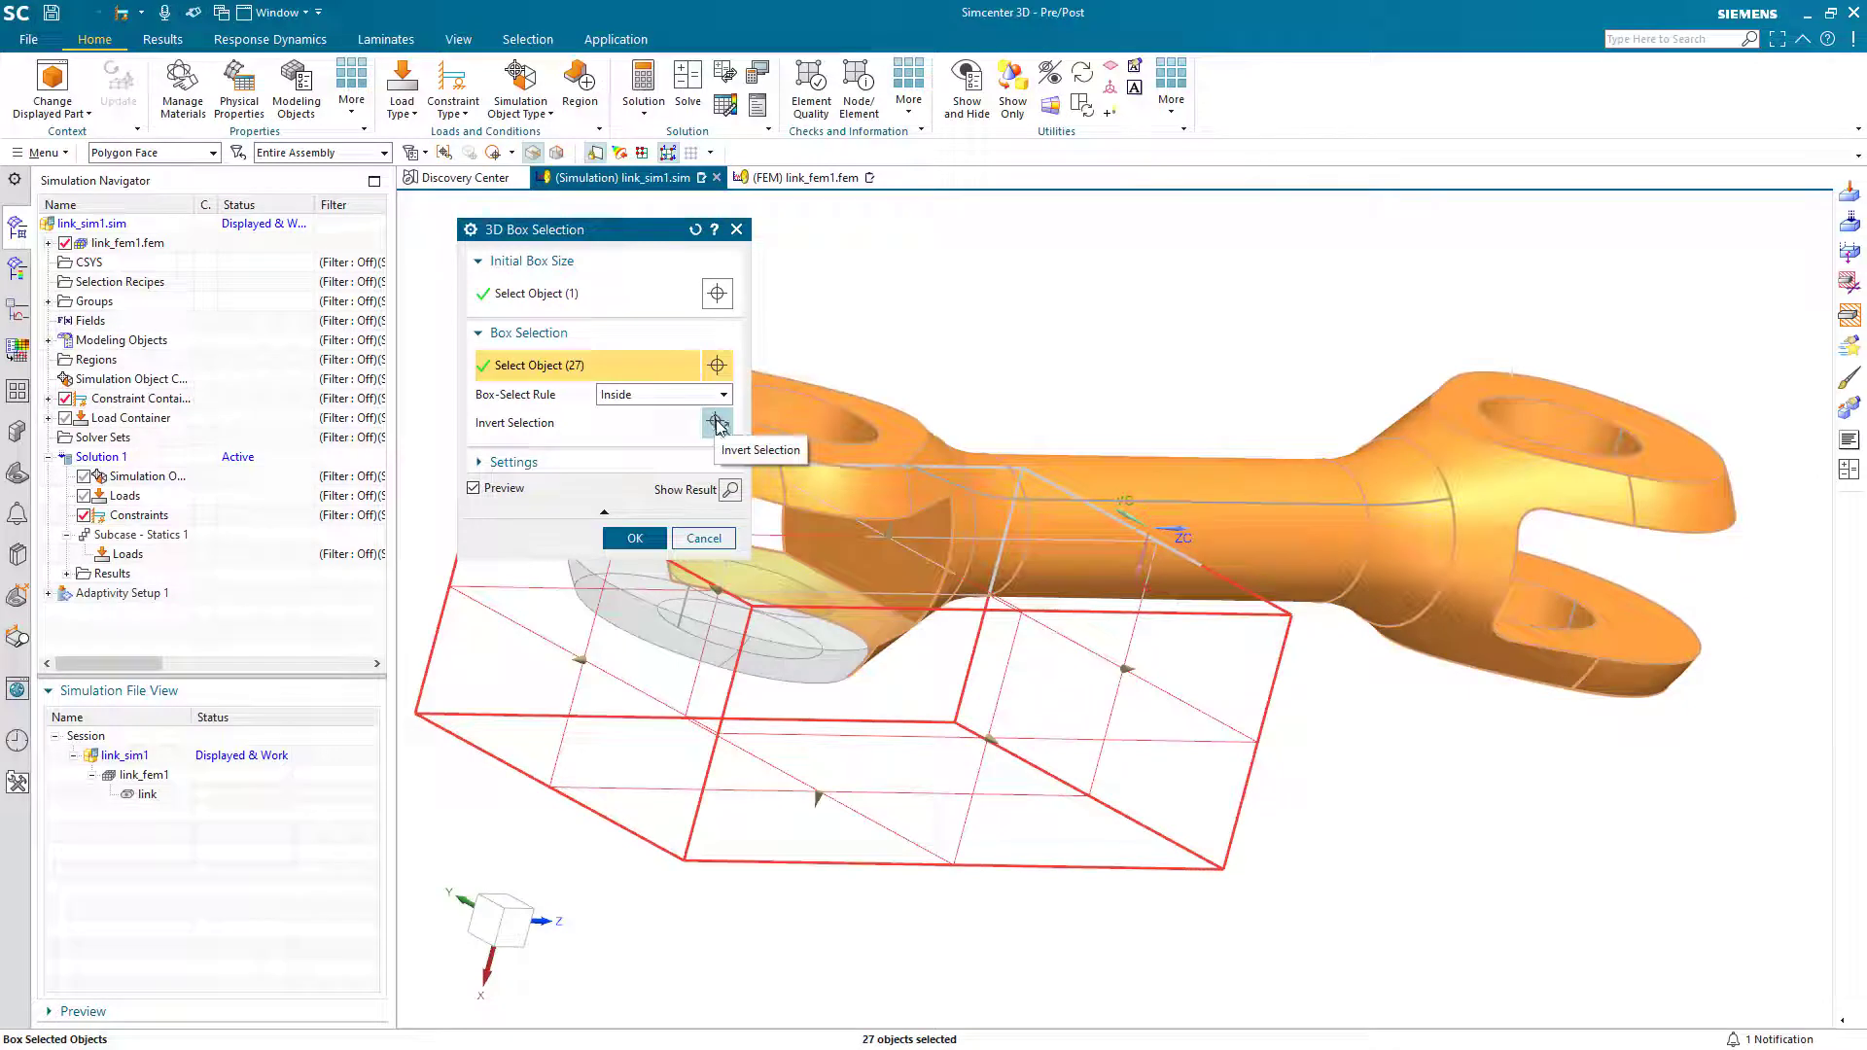
{"action": "left_click", "coordinate": [717, 422]}
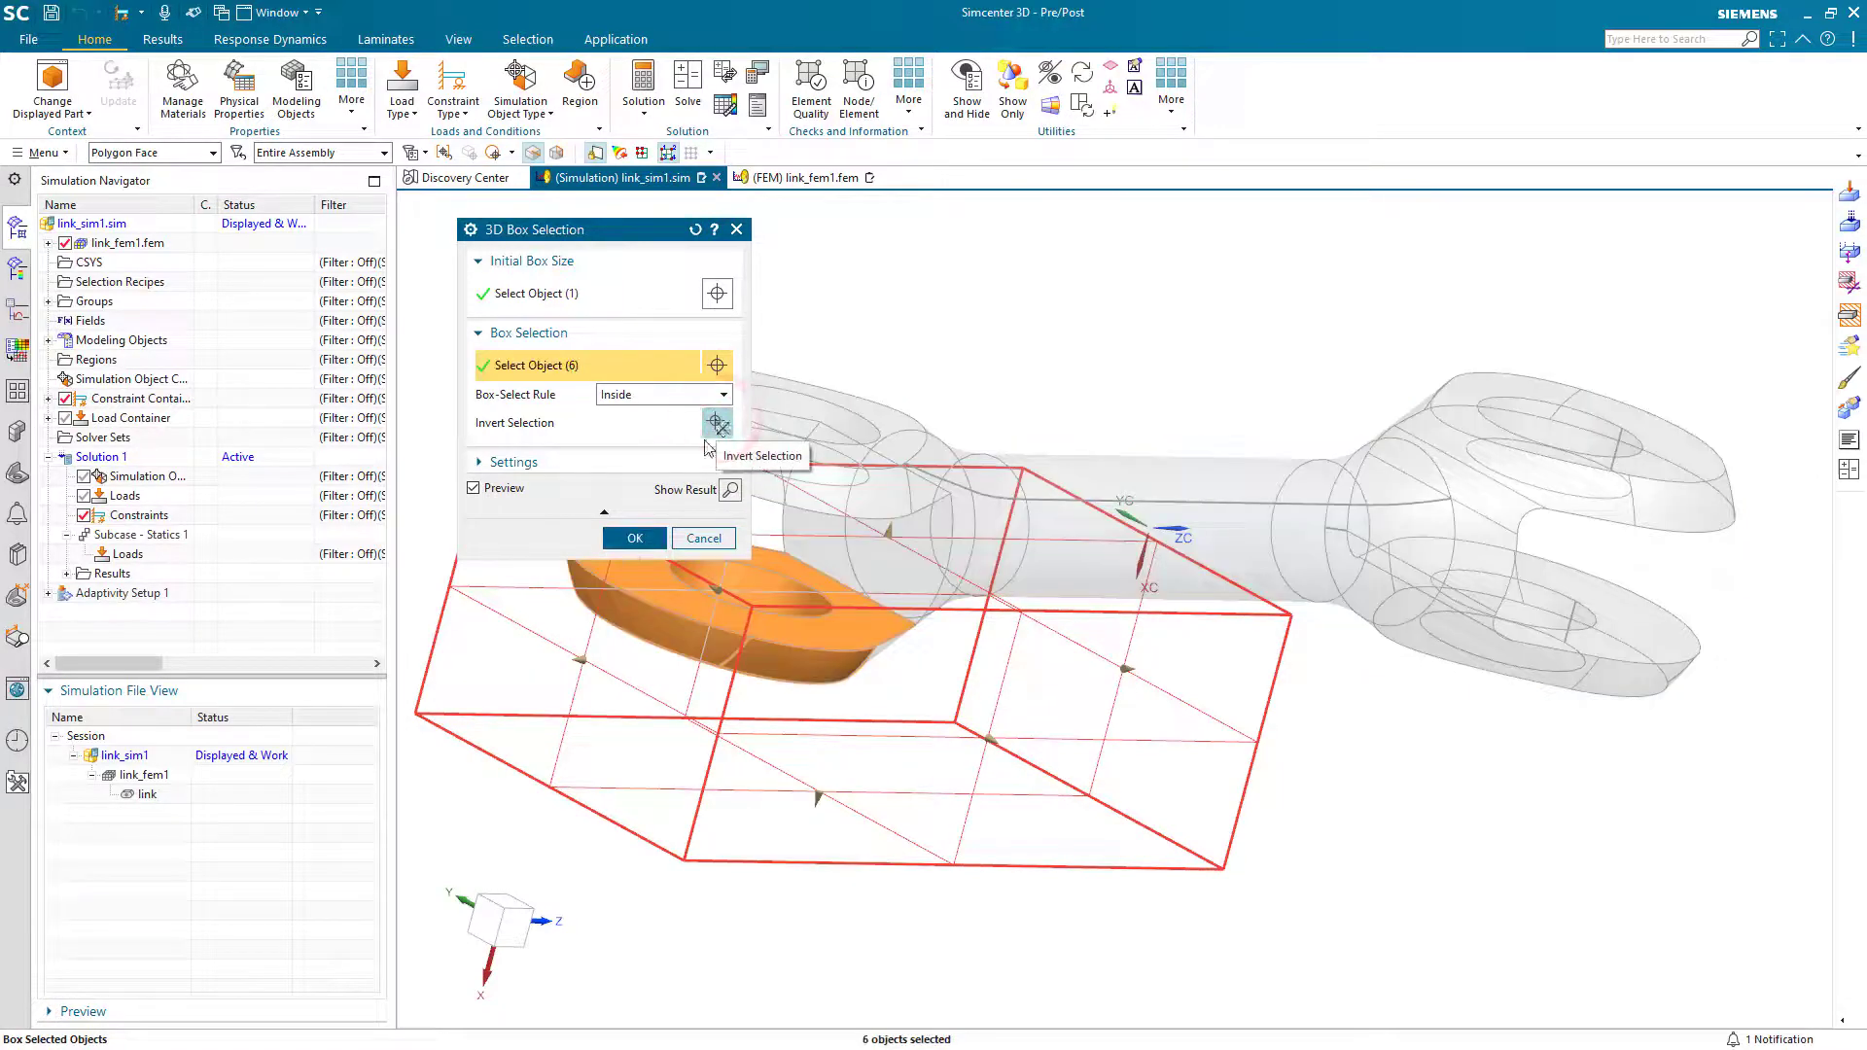
{"action": "left_click", "coordinate": [632, 537]}
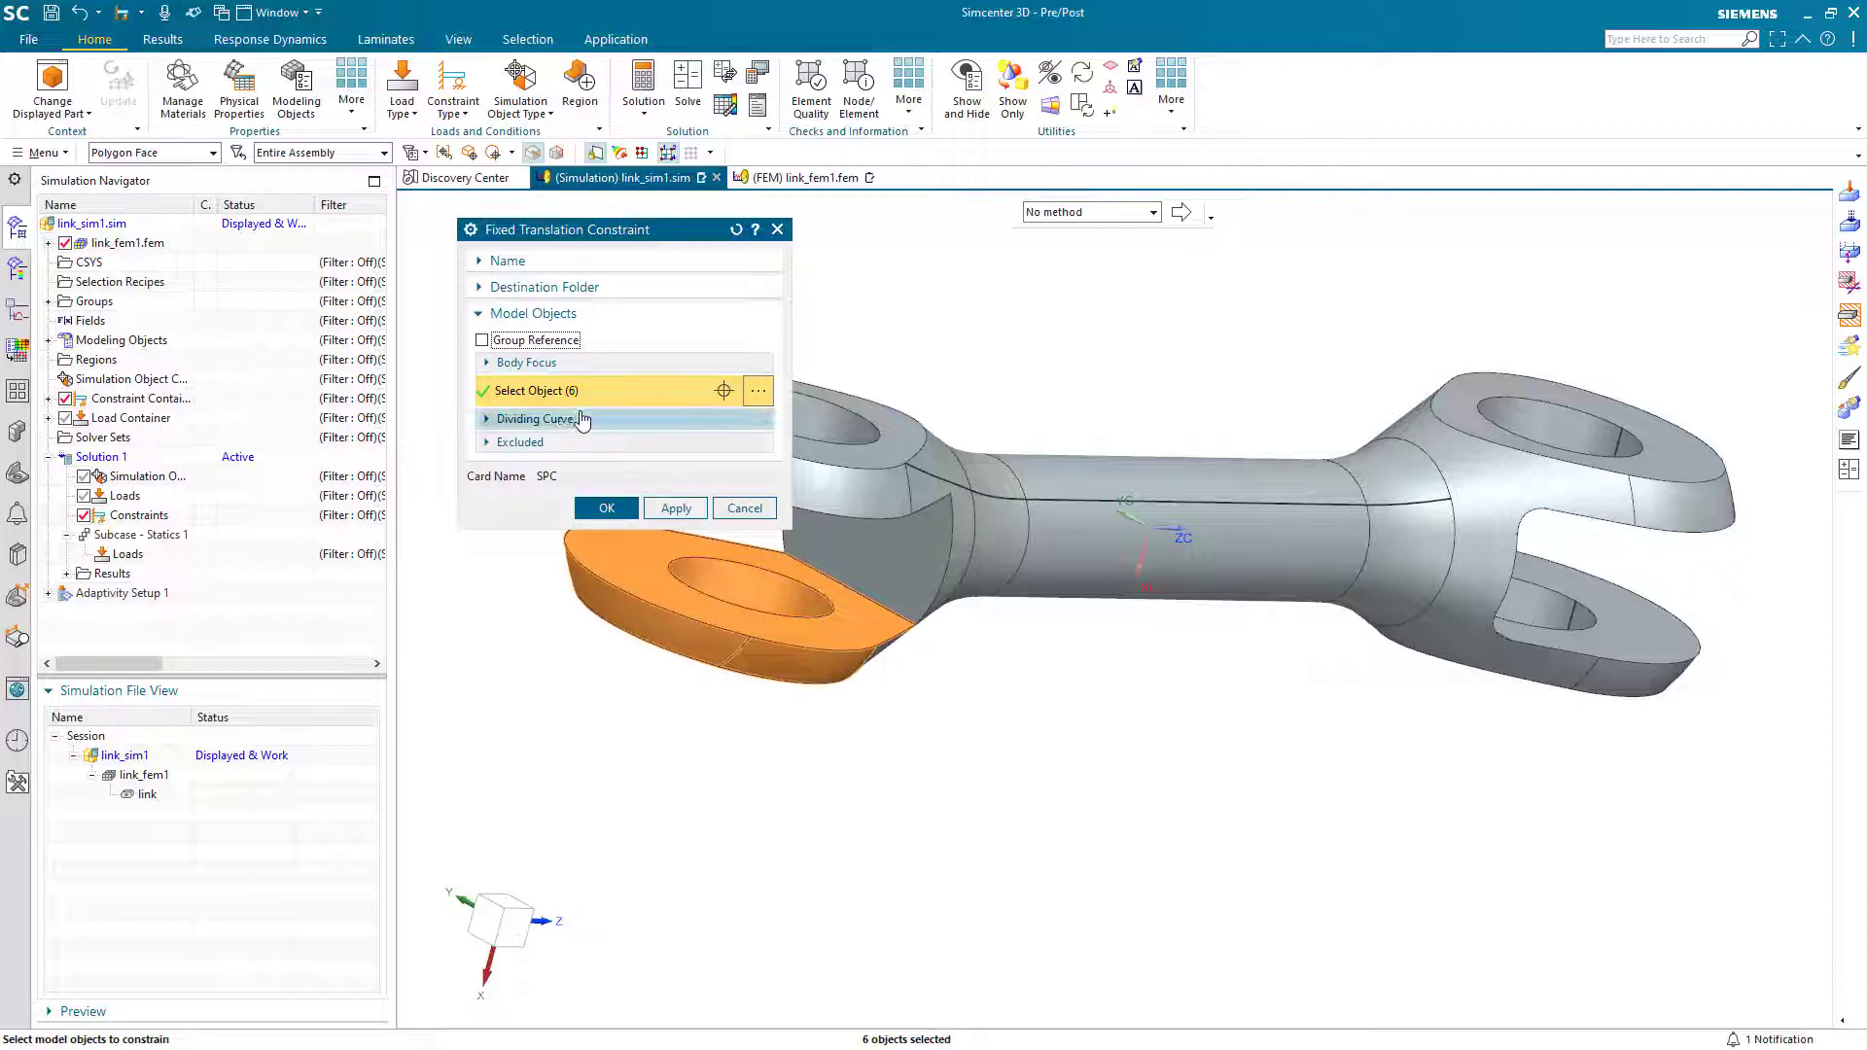
Clear the lug faces, switch the Smart Selector to Tangent Faces, and pick the shaft's middle face.
{"action": "left_click", "coordinate": [443, 153]}
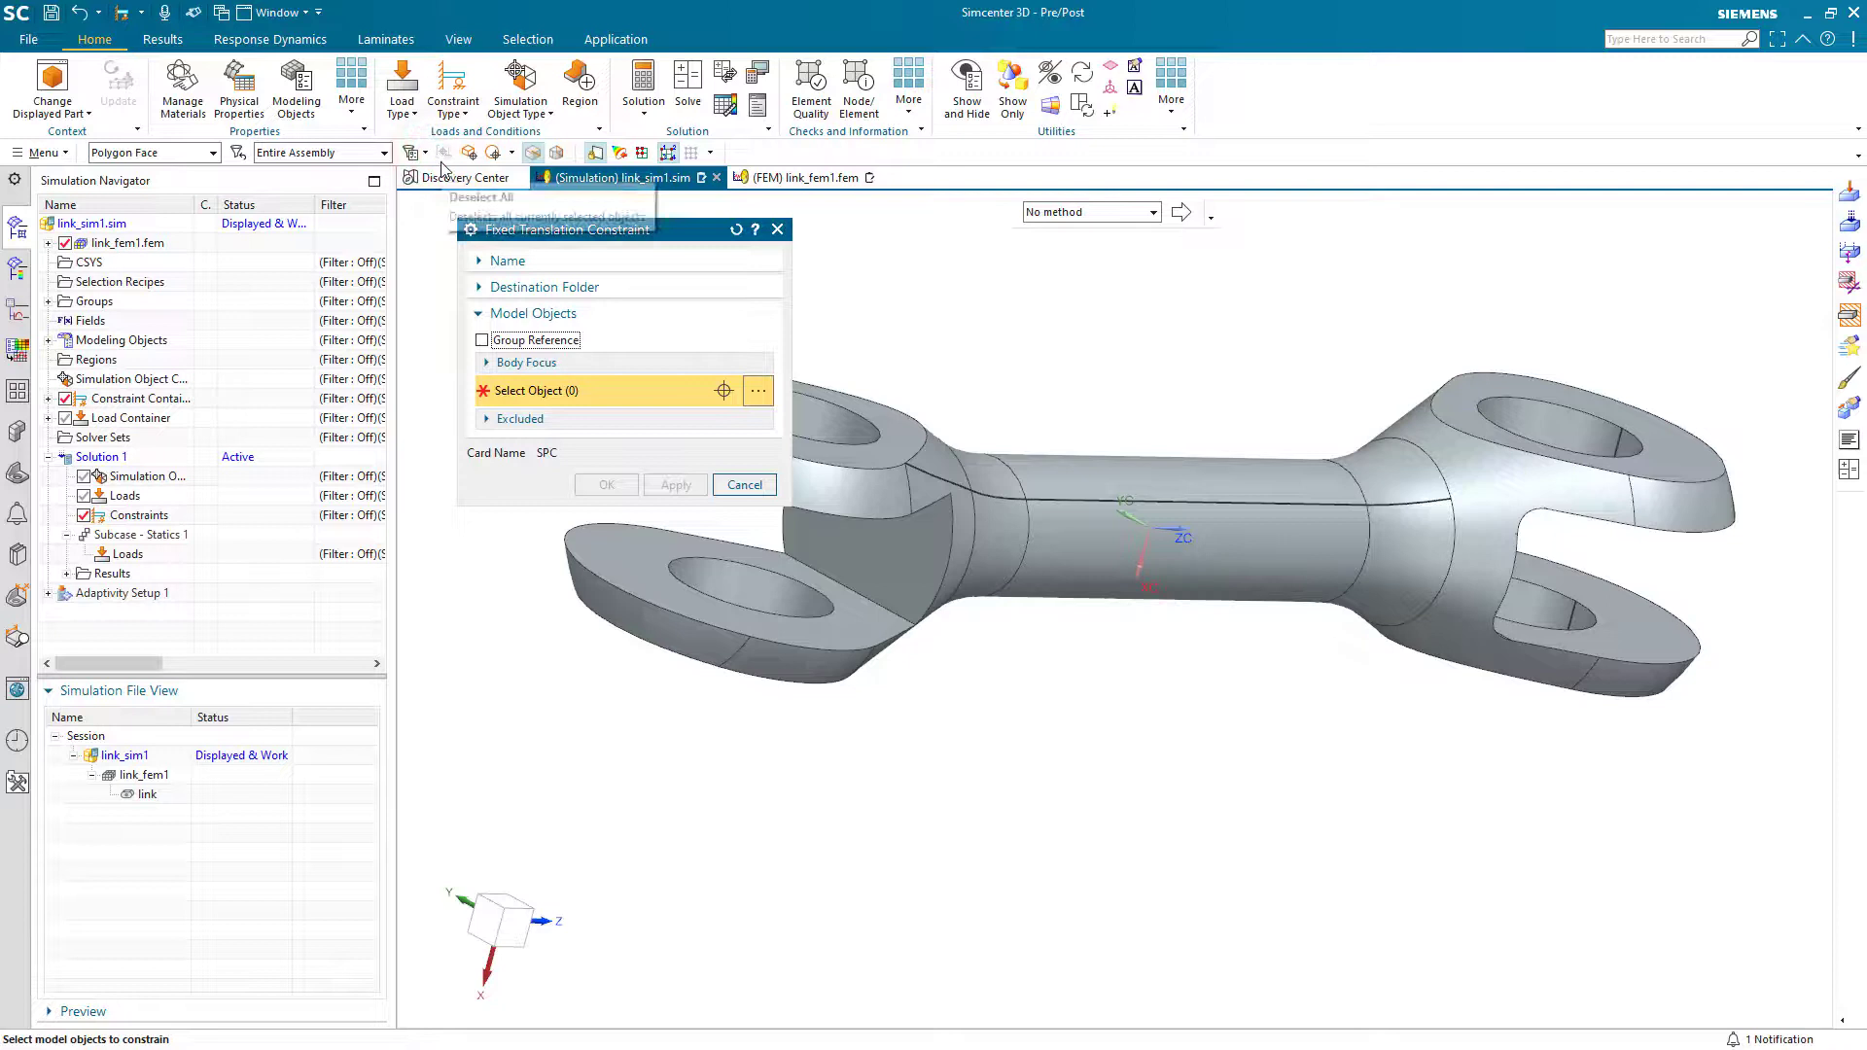
{"action": "left_click", "coordinate": [1150, 213]}
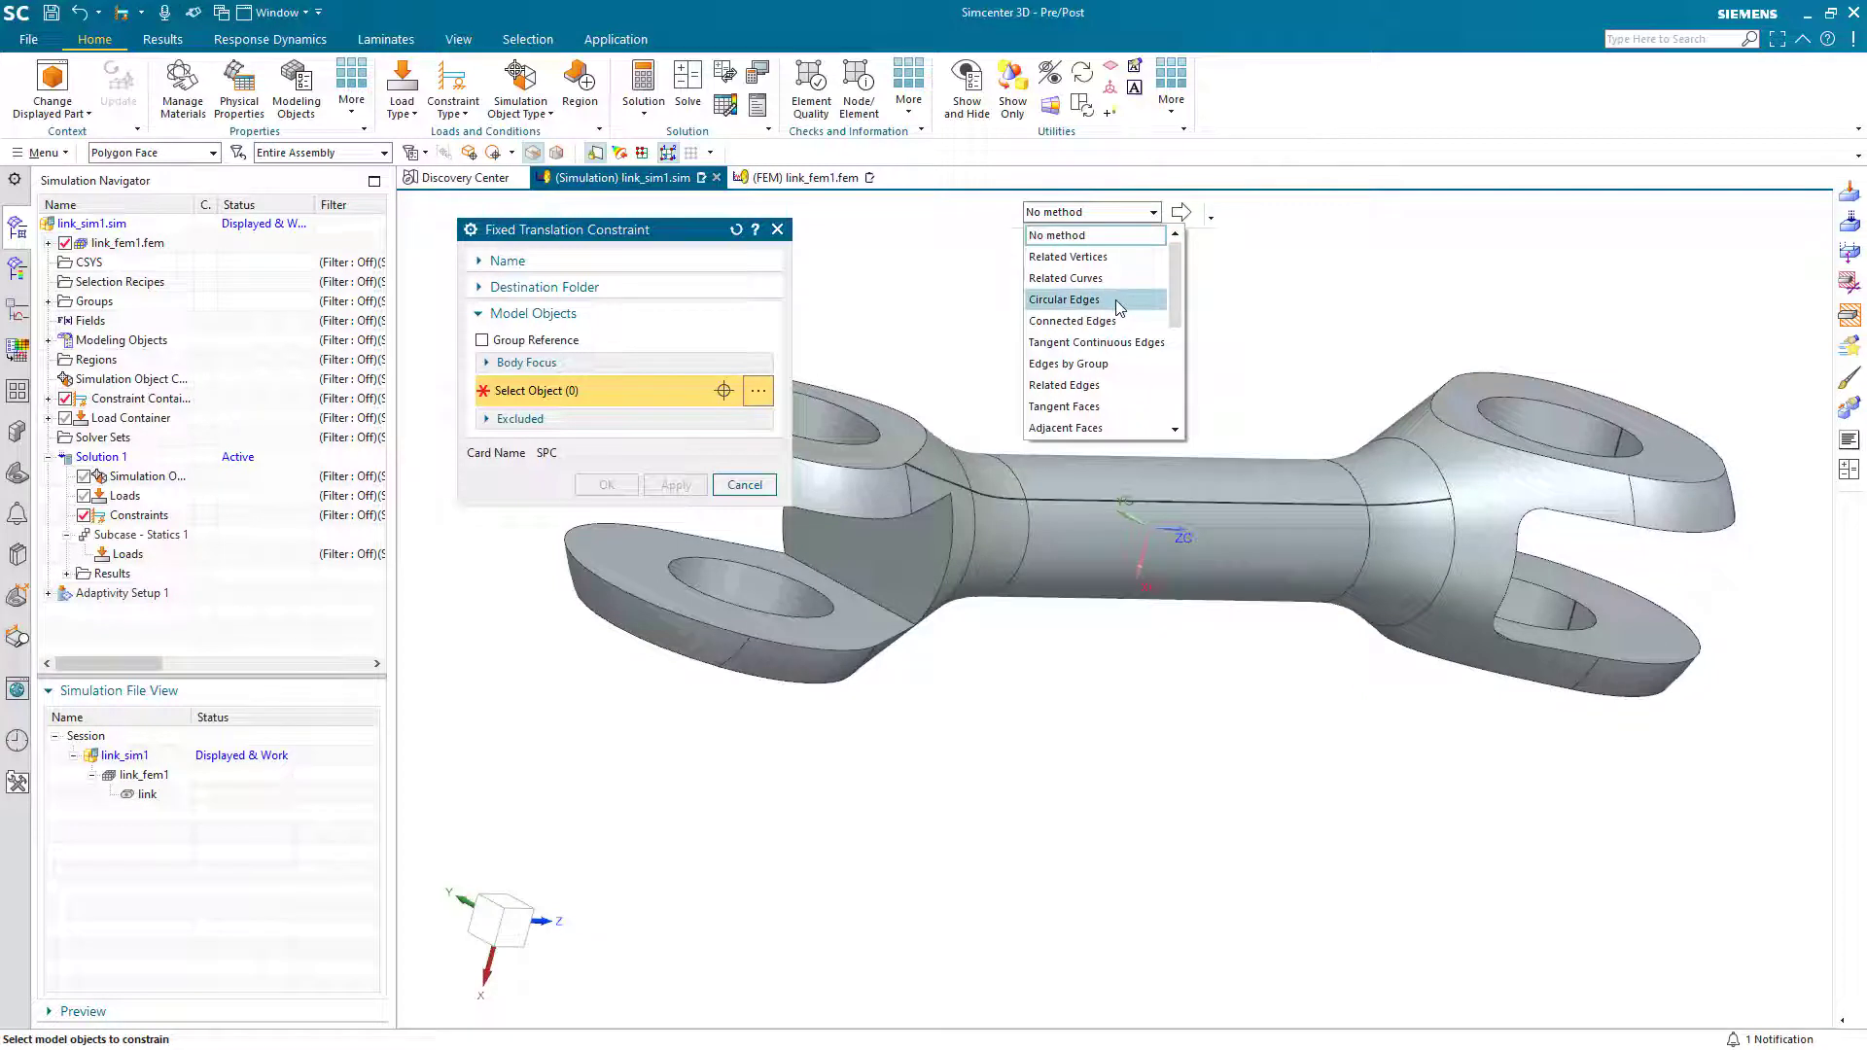
{"action": "left_click", "coordinate": [1119, 408]}
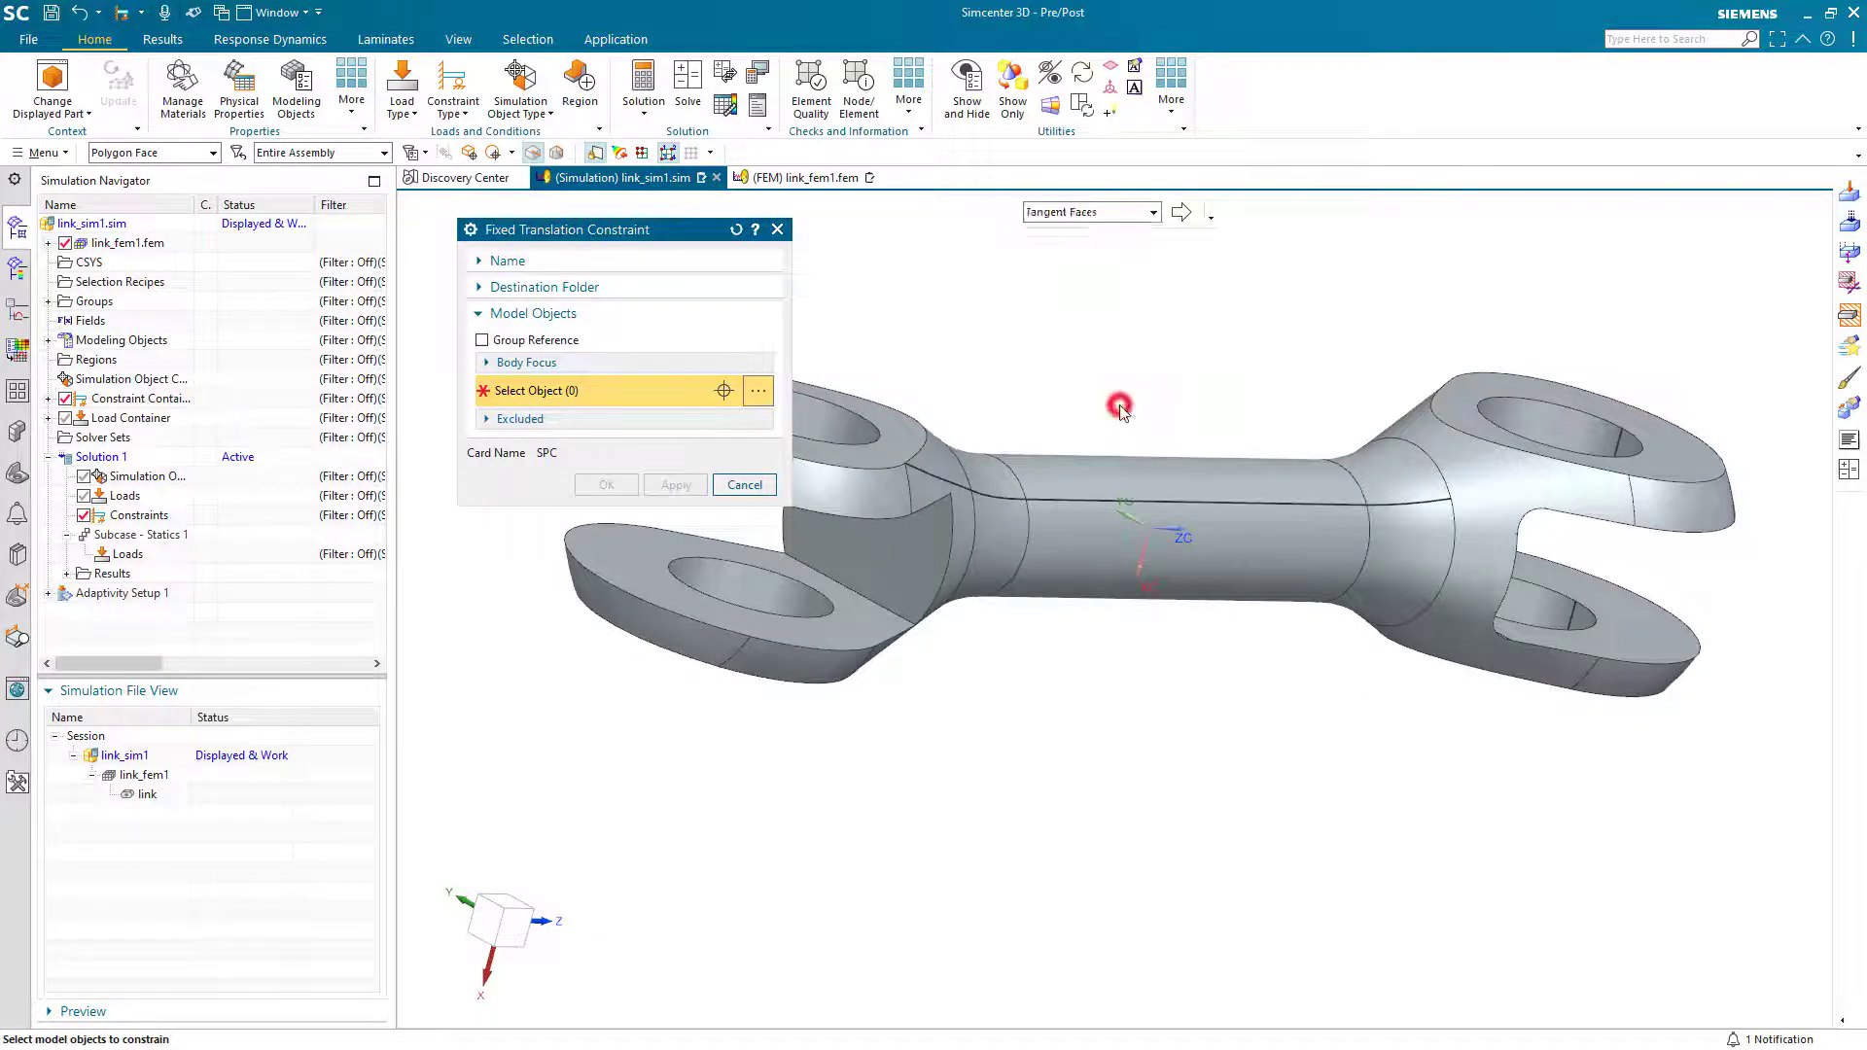
{"action": "middle_click_drag", "start_coordinate": [1109, 392], "coordinate": [1092, 412]}
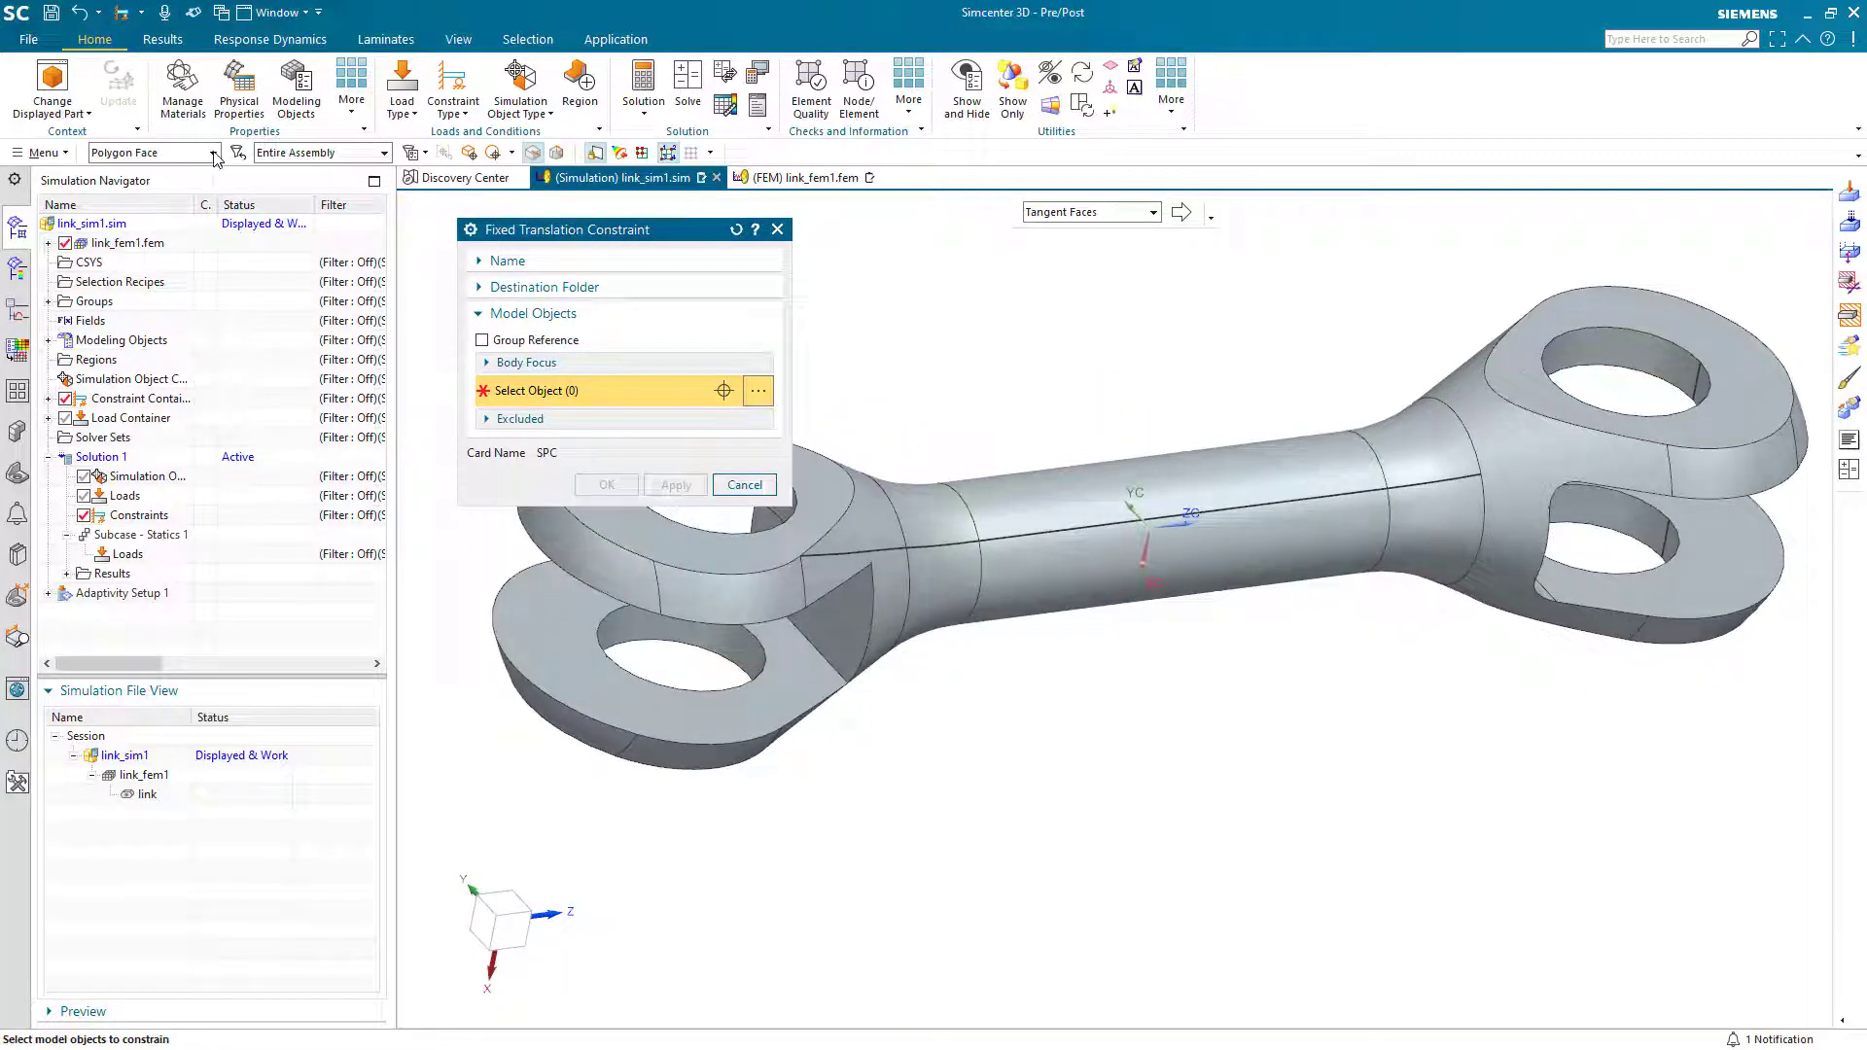
{"action": "left_click", "coordinate": [1238, 442]}
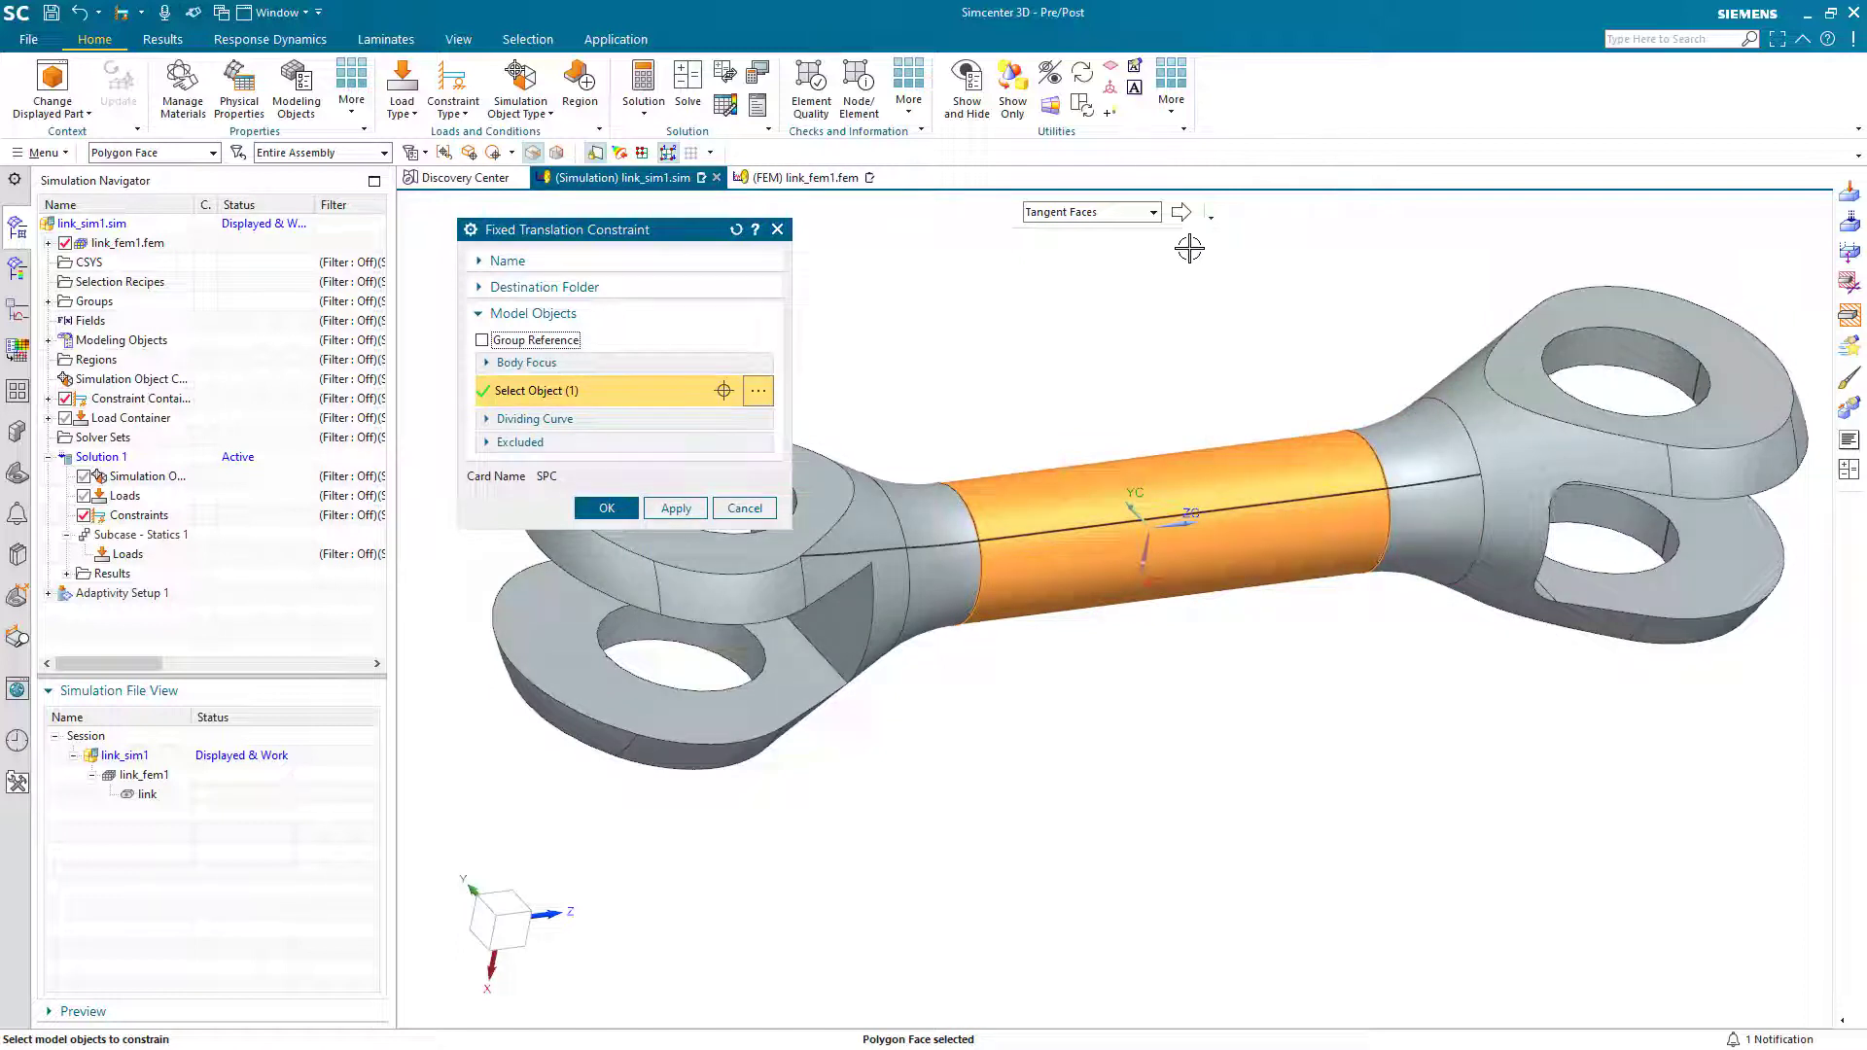
Accept the Tangent Faces options, then reselect the shaft to capture all 17 tangent faces.
{"action": "left_click", "coordinate": [1178, 210]}
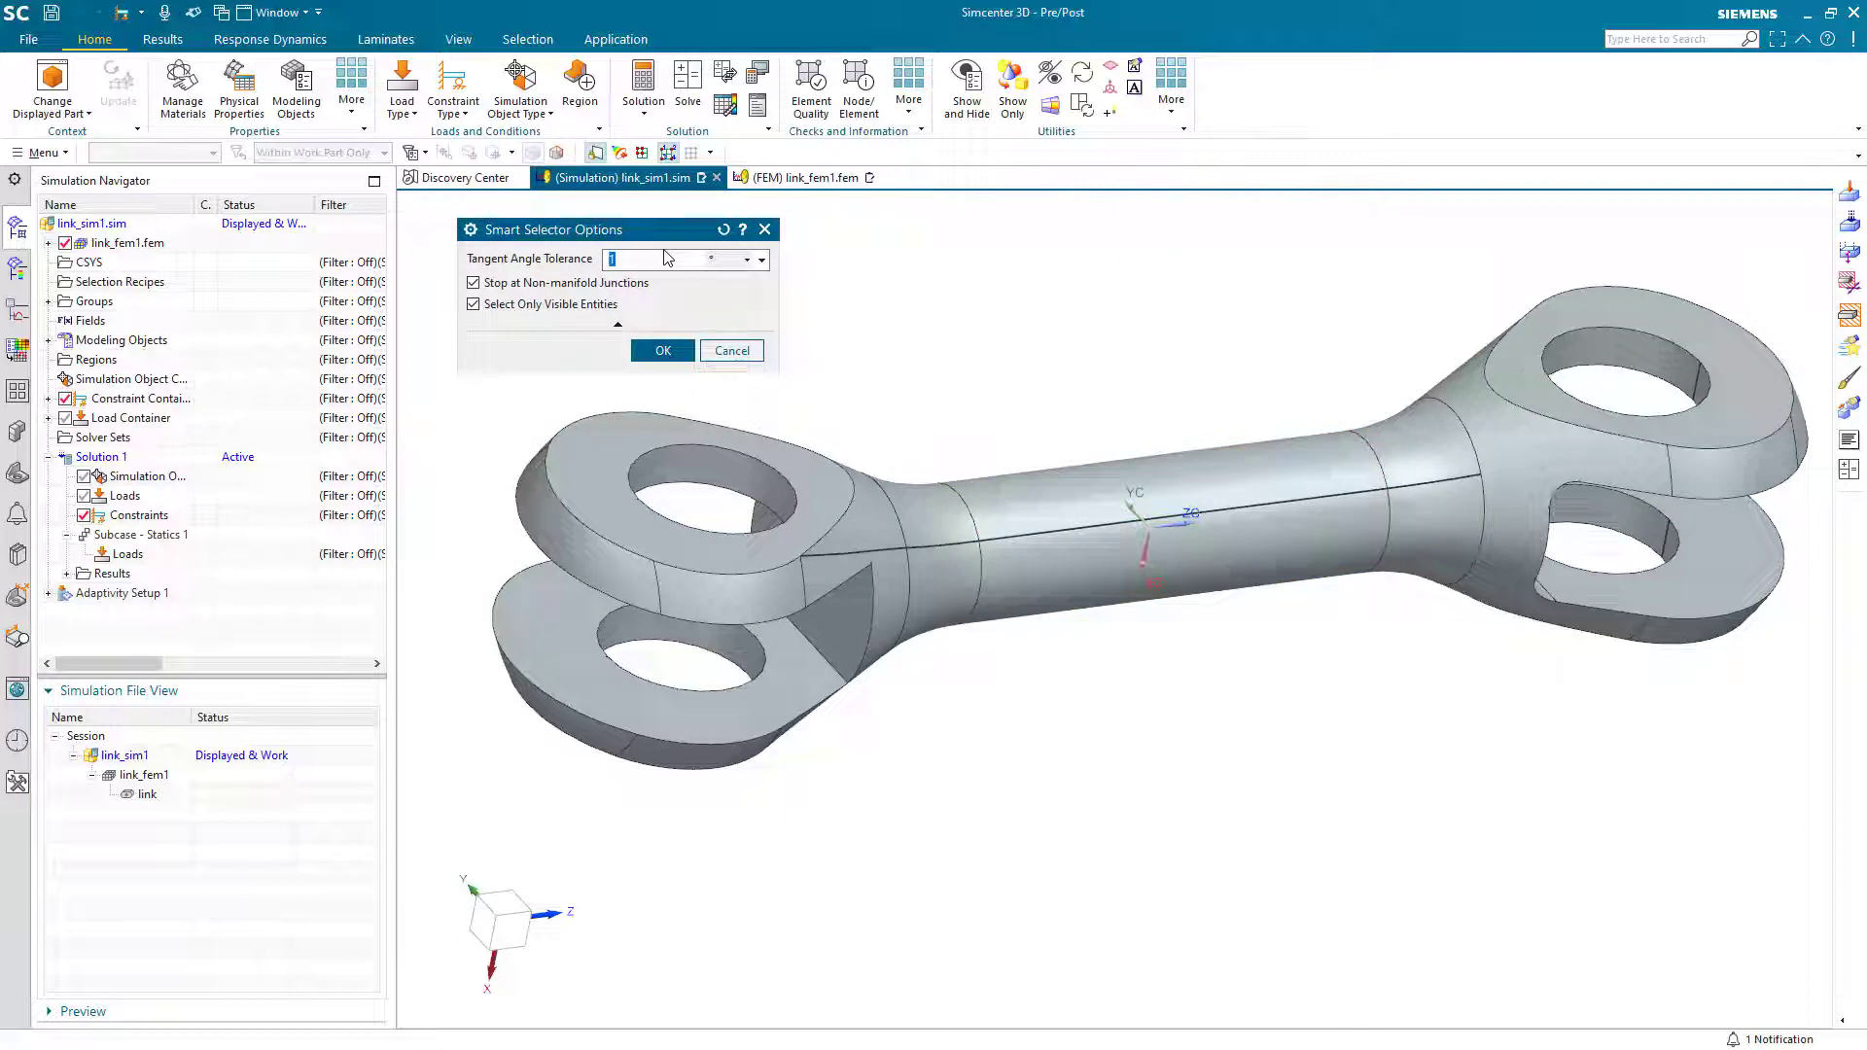
{"action": "left_click", "coordinate": [649, 350]}
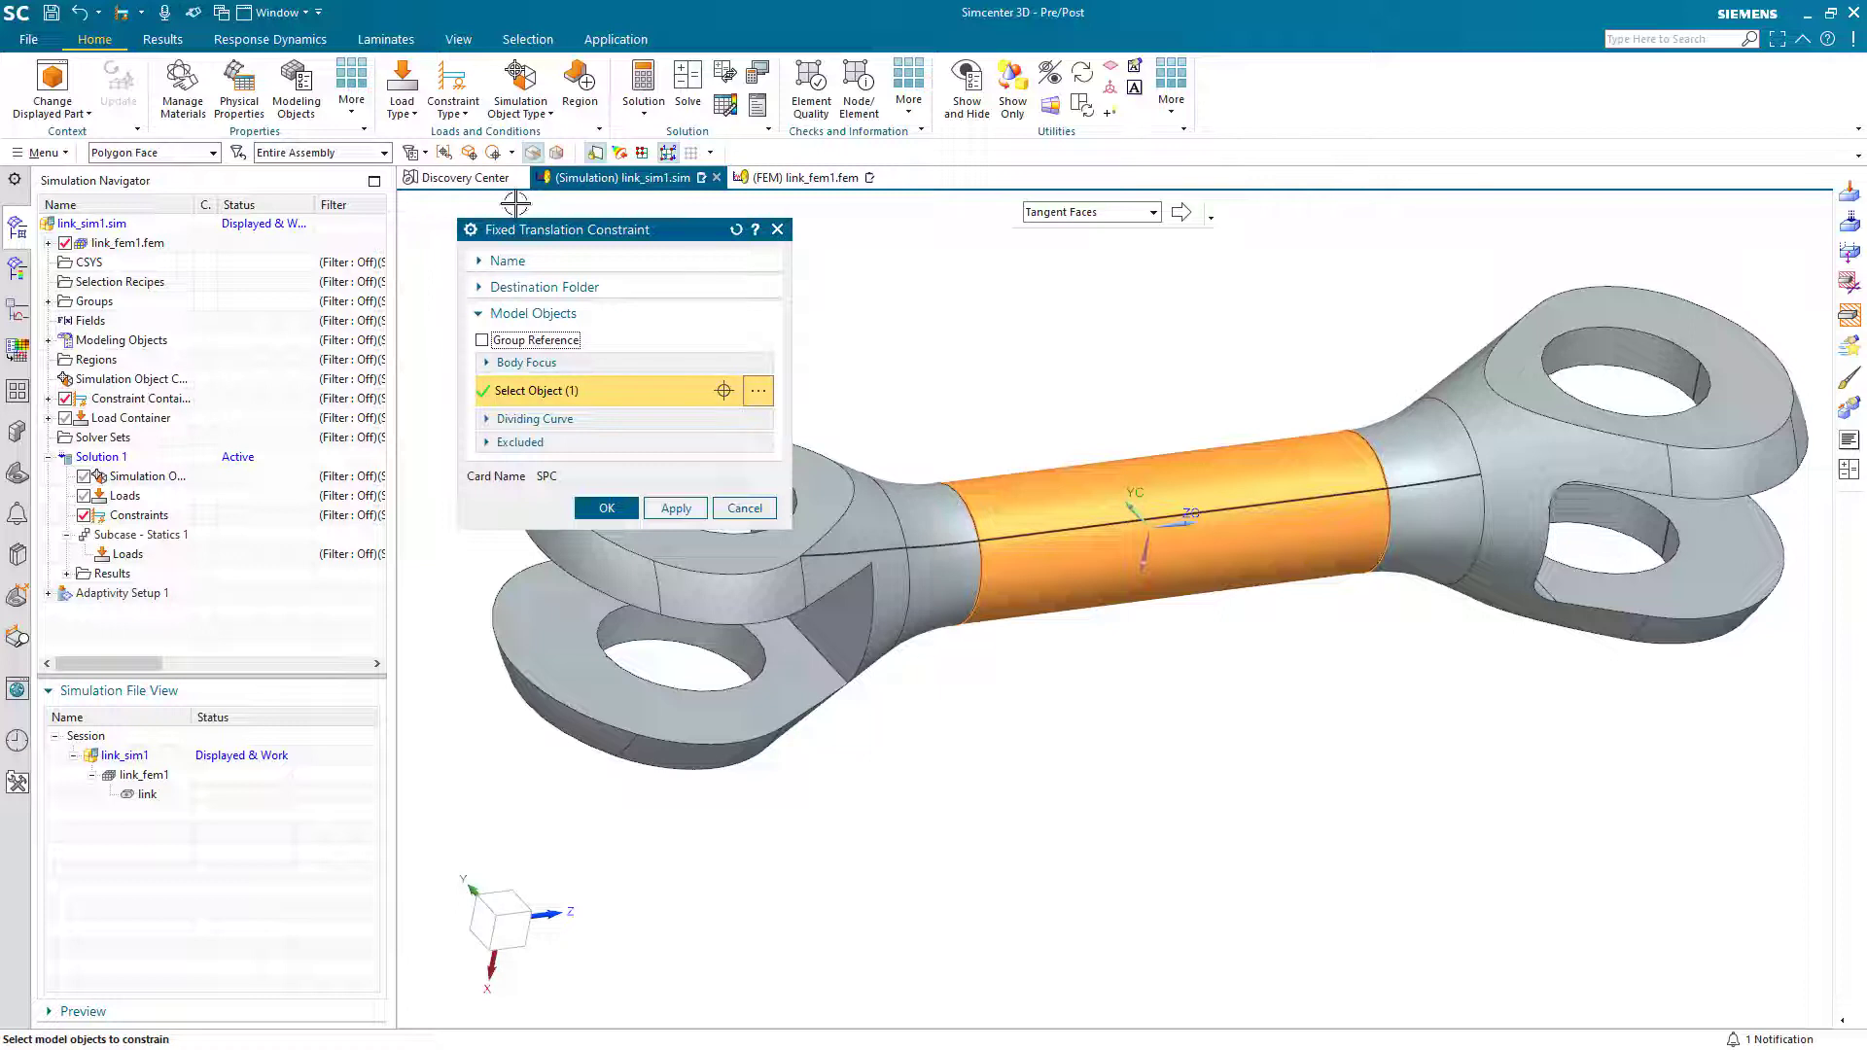
{"action": "left_click", "coordinate": [447, 154]}
{"action": "left_click", "coordinate": [1255, 457]}
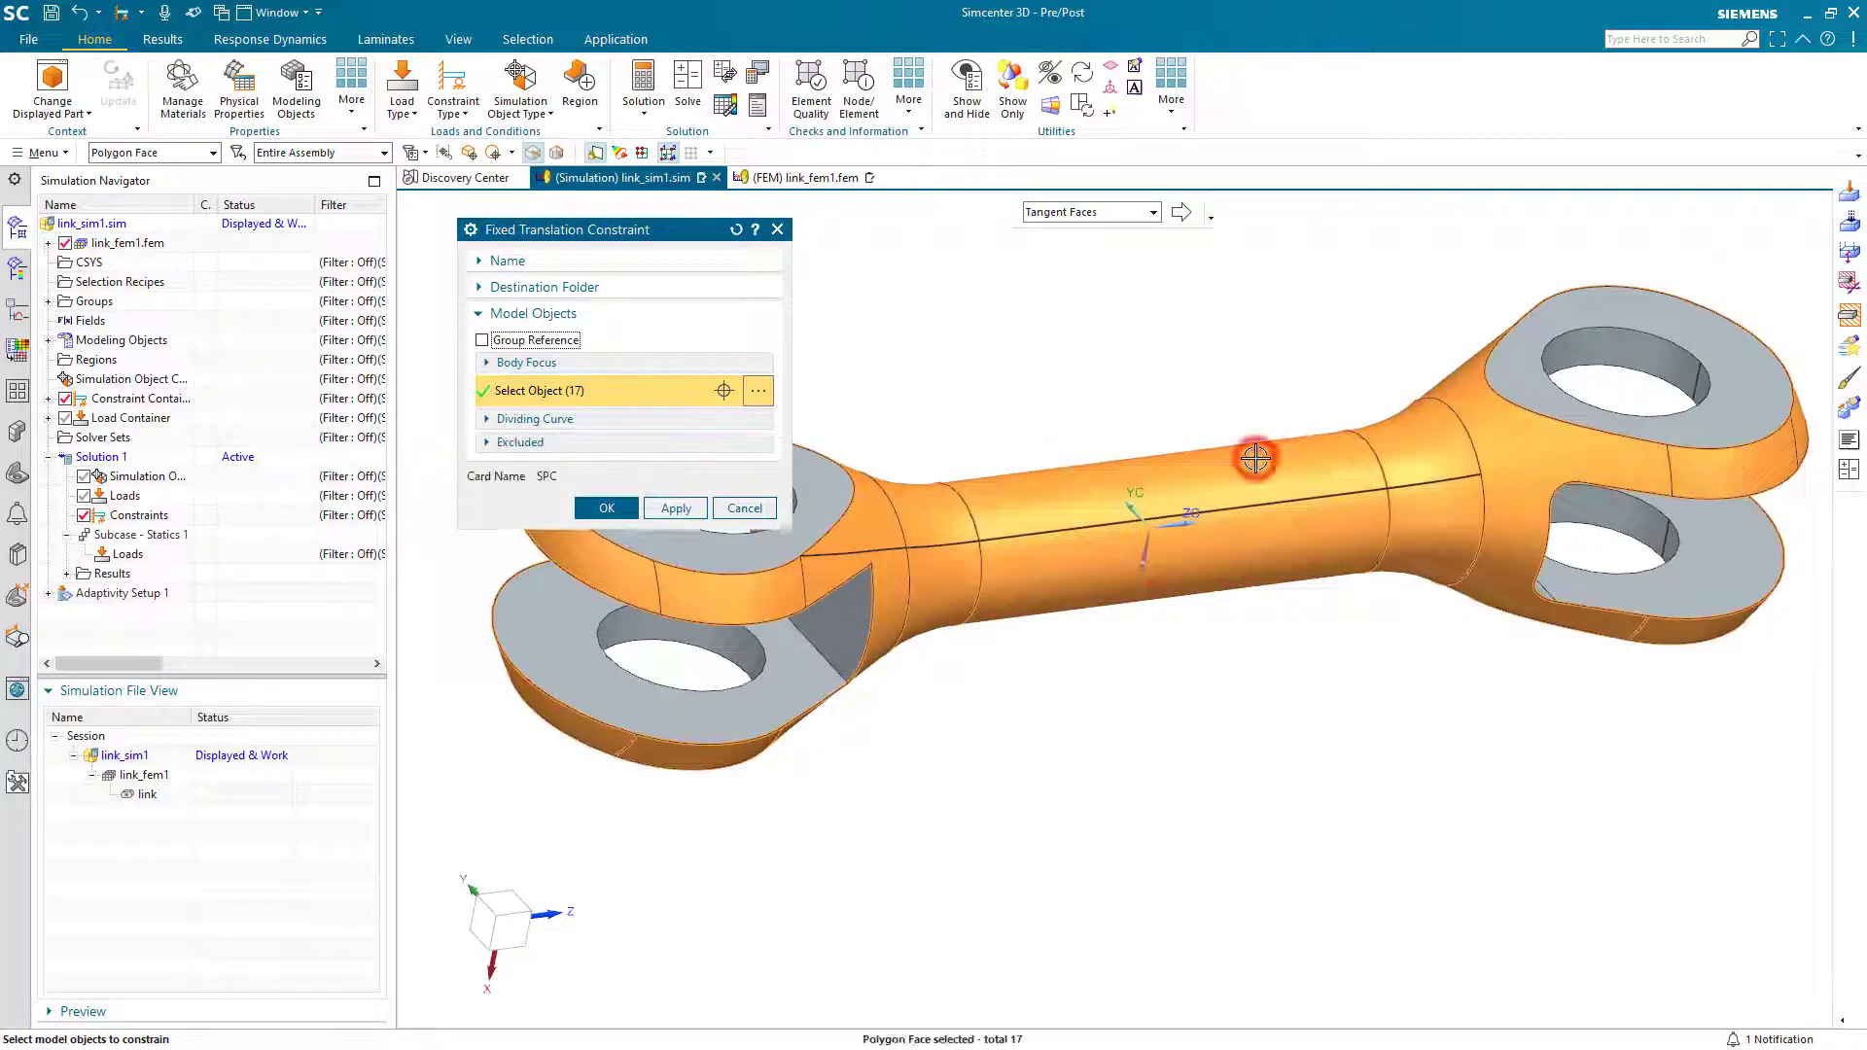
{"action": "mouse_move", "coordinate": [1248, 454]}
{"action": "middle_mouse_down"}
{"action": "mouse_move", "coordinate": [1187, 396]}
{"action": "mouse_move", "coordinate": [1248, 435]}
{"action": "middle_mouse_up"}
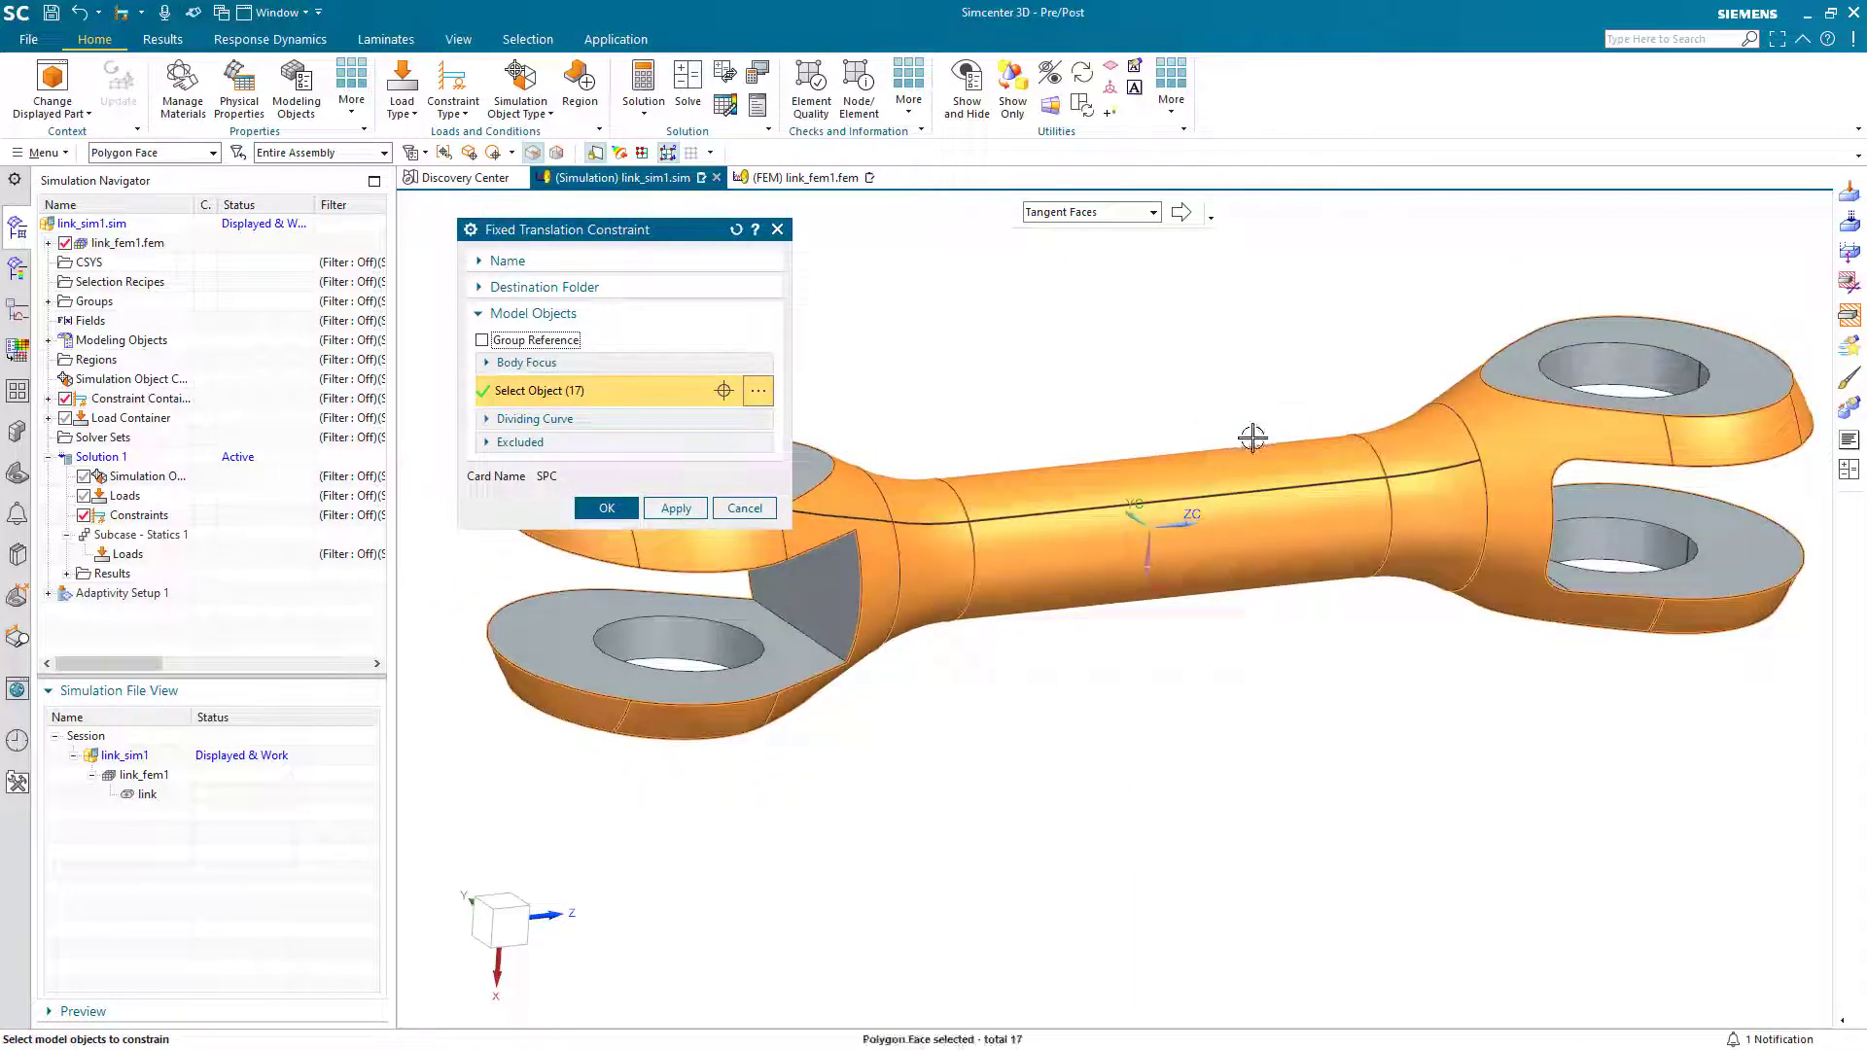
Clear the 17 faces and set the Smart Selector to Tangent Continuous Edges.
{"action": "left_click", "coordinate": [444, 153]}
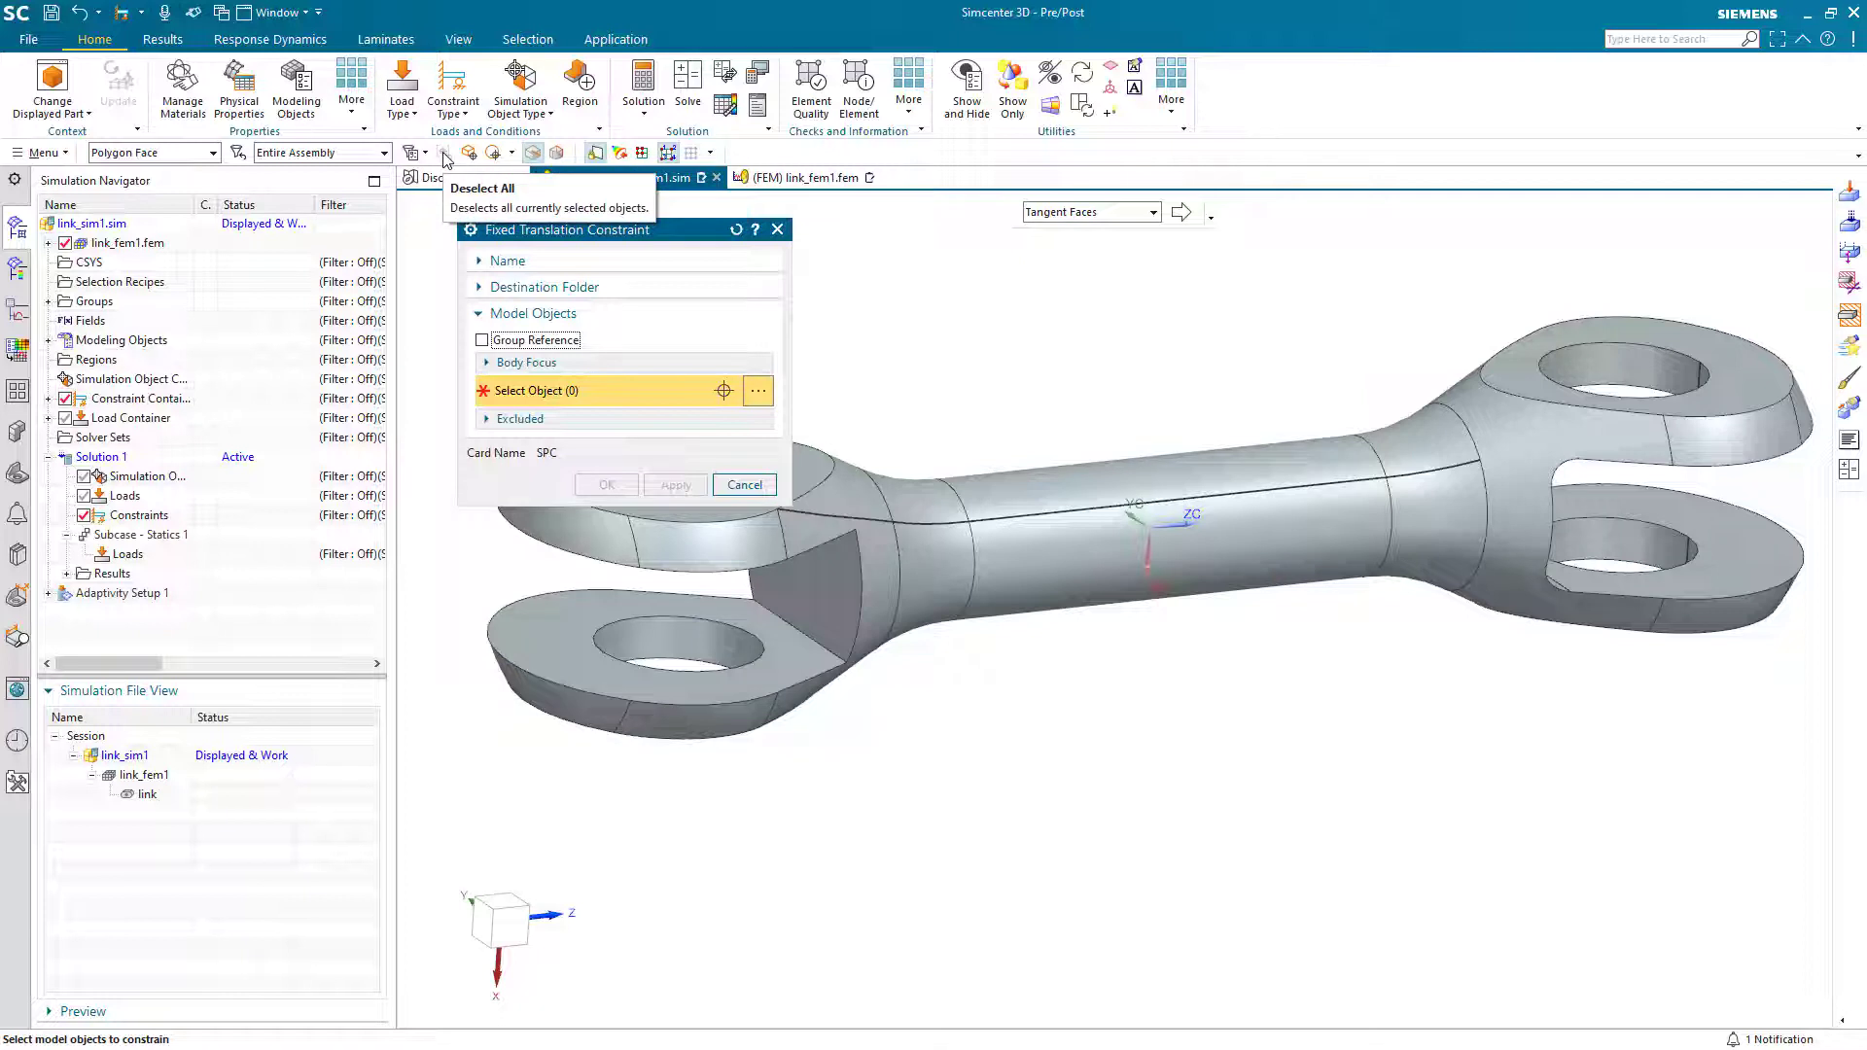
{"action": "left_click", "coordinate": [1152, 213]}
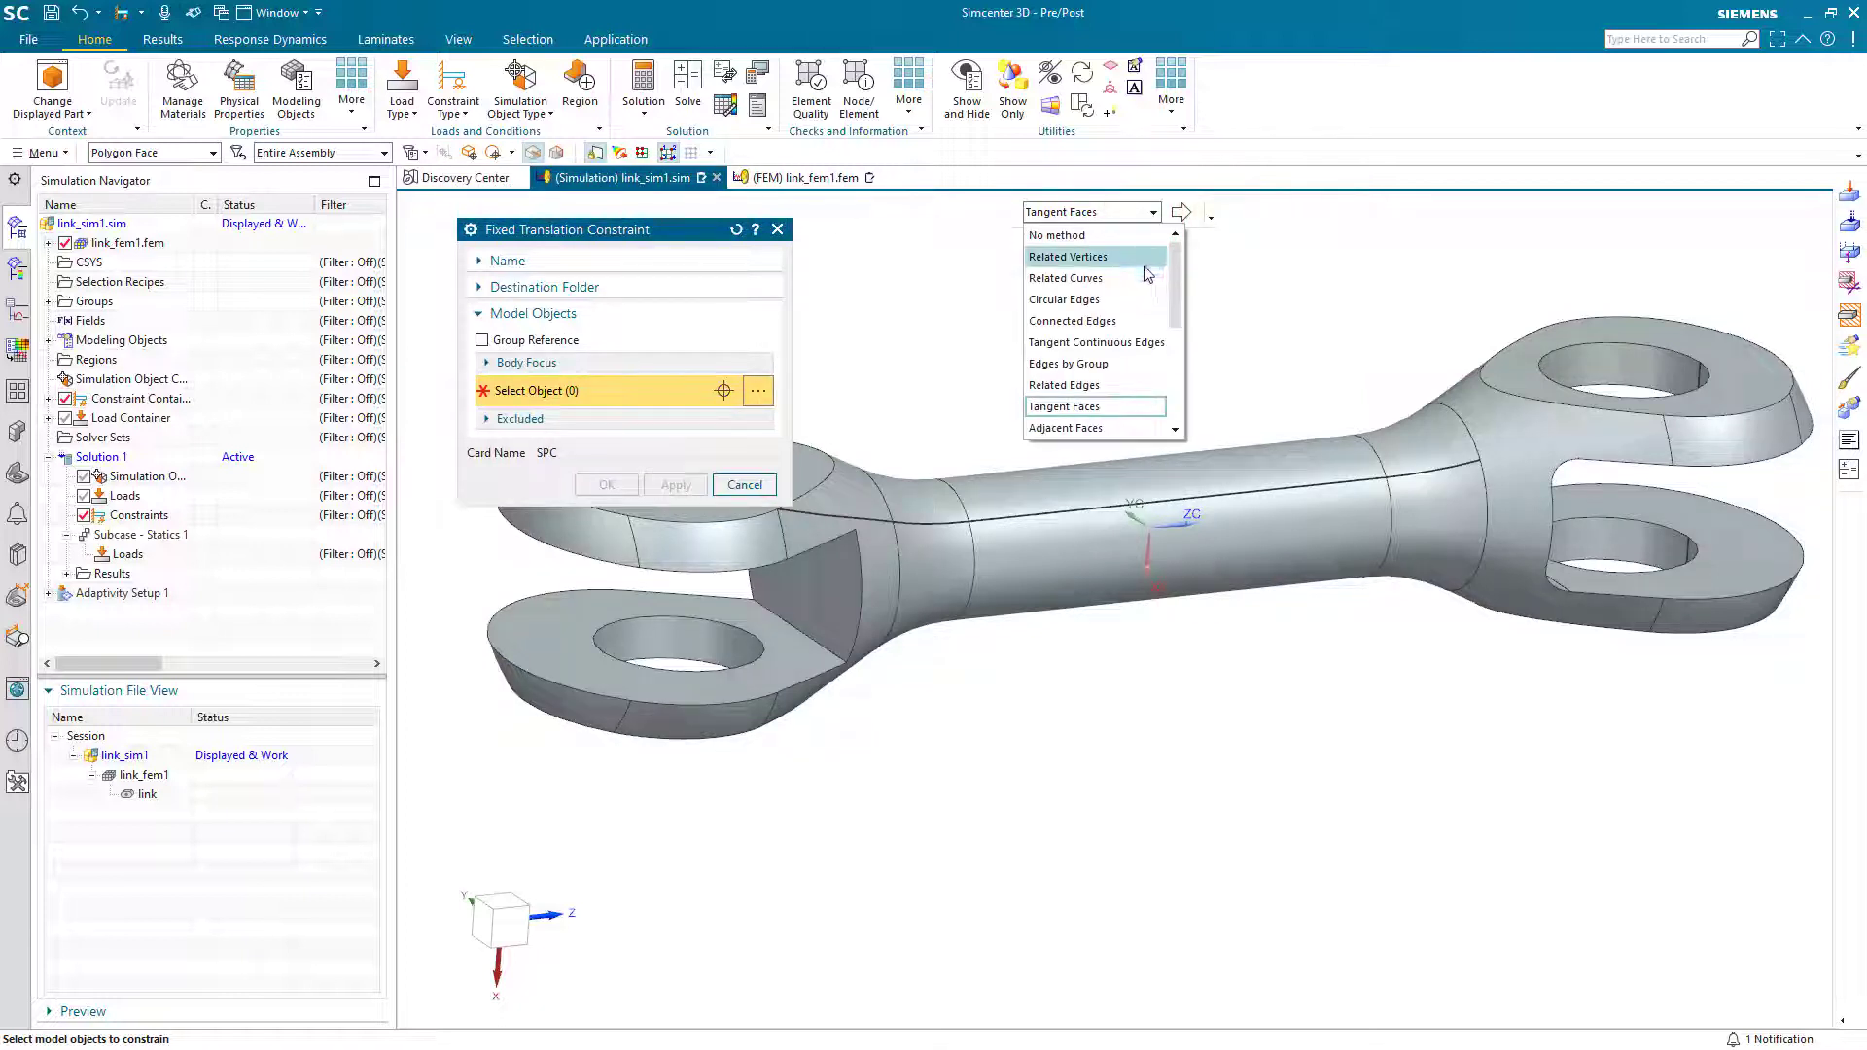
{"action": "left_click", "coordinate": [1136, 340]}
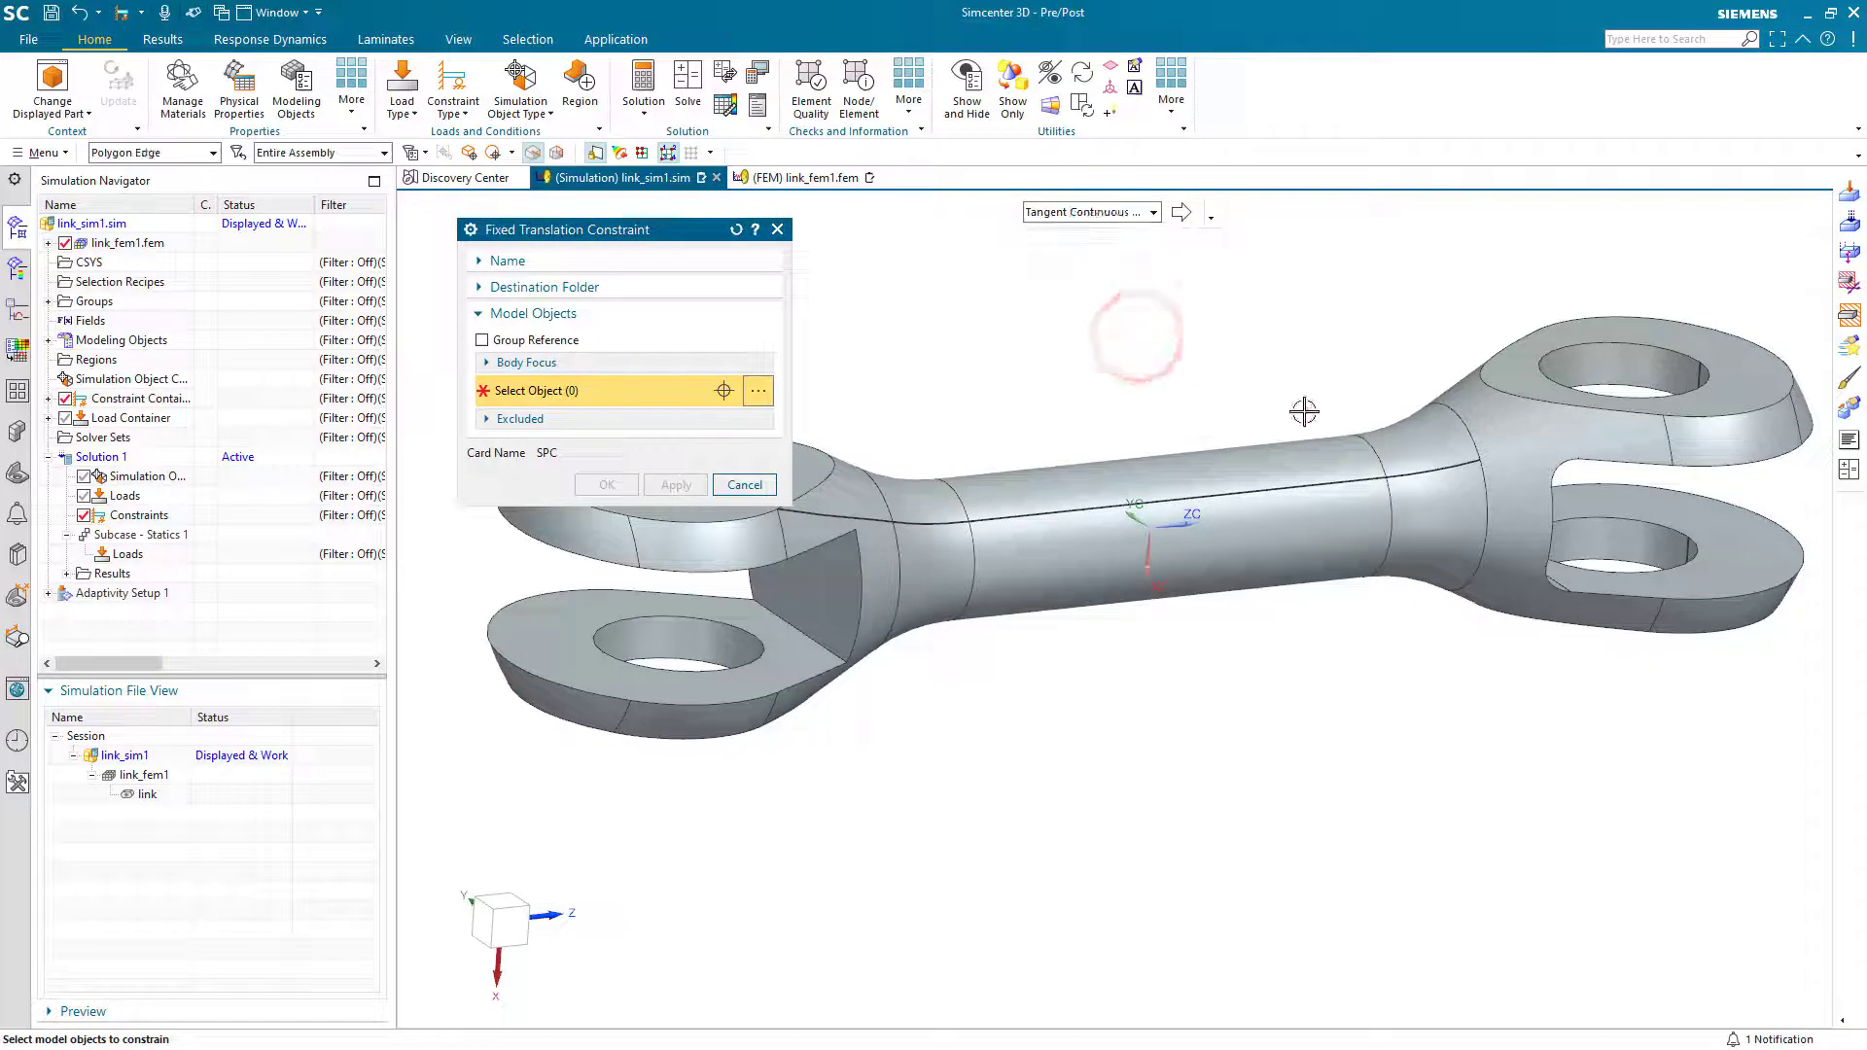
Select both right eyes' boundary edges for 20 edges, adding then Shift-removing a neck edge.
{"action": "left_click", "coordinate": [1560, 410]}
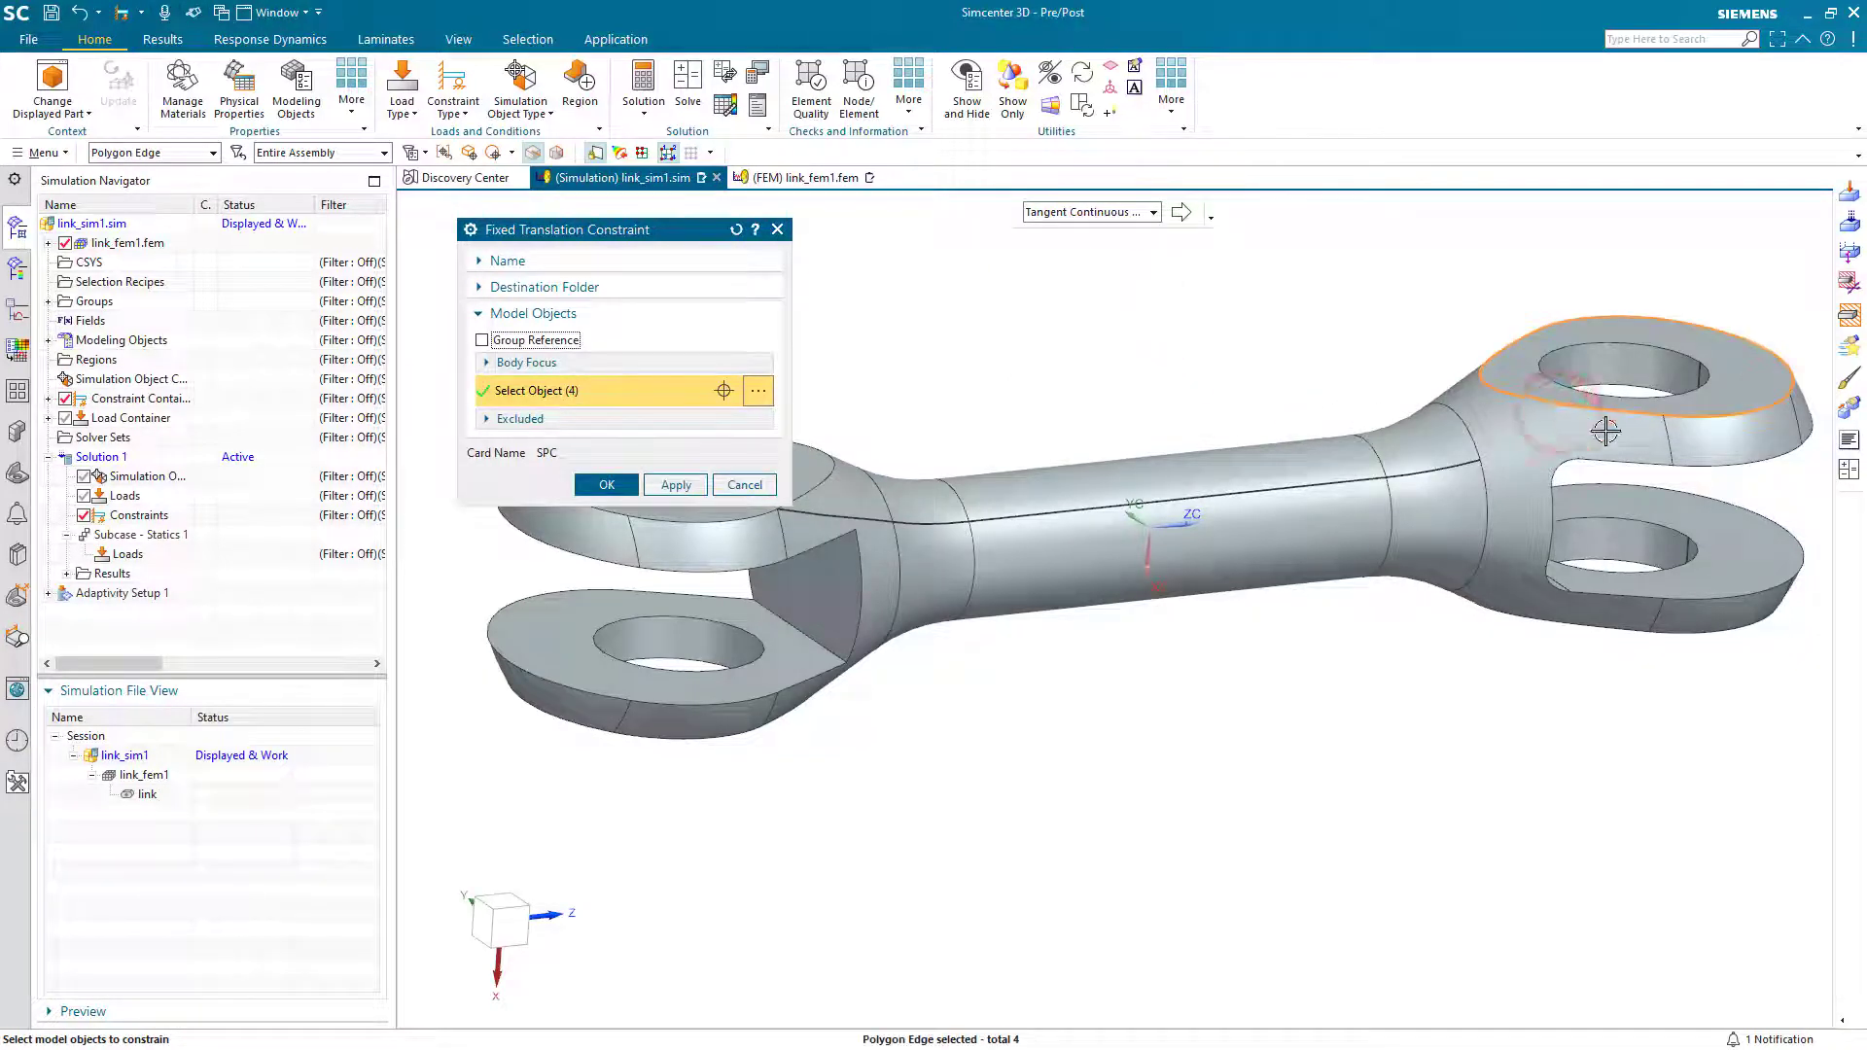
{"action": "left_click", "coordinate": [1745, 470]}
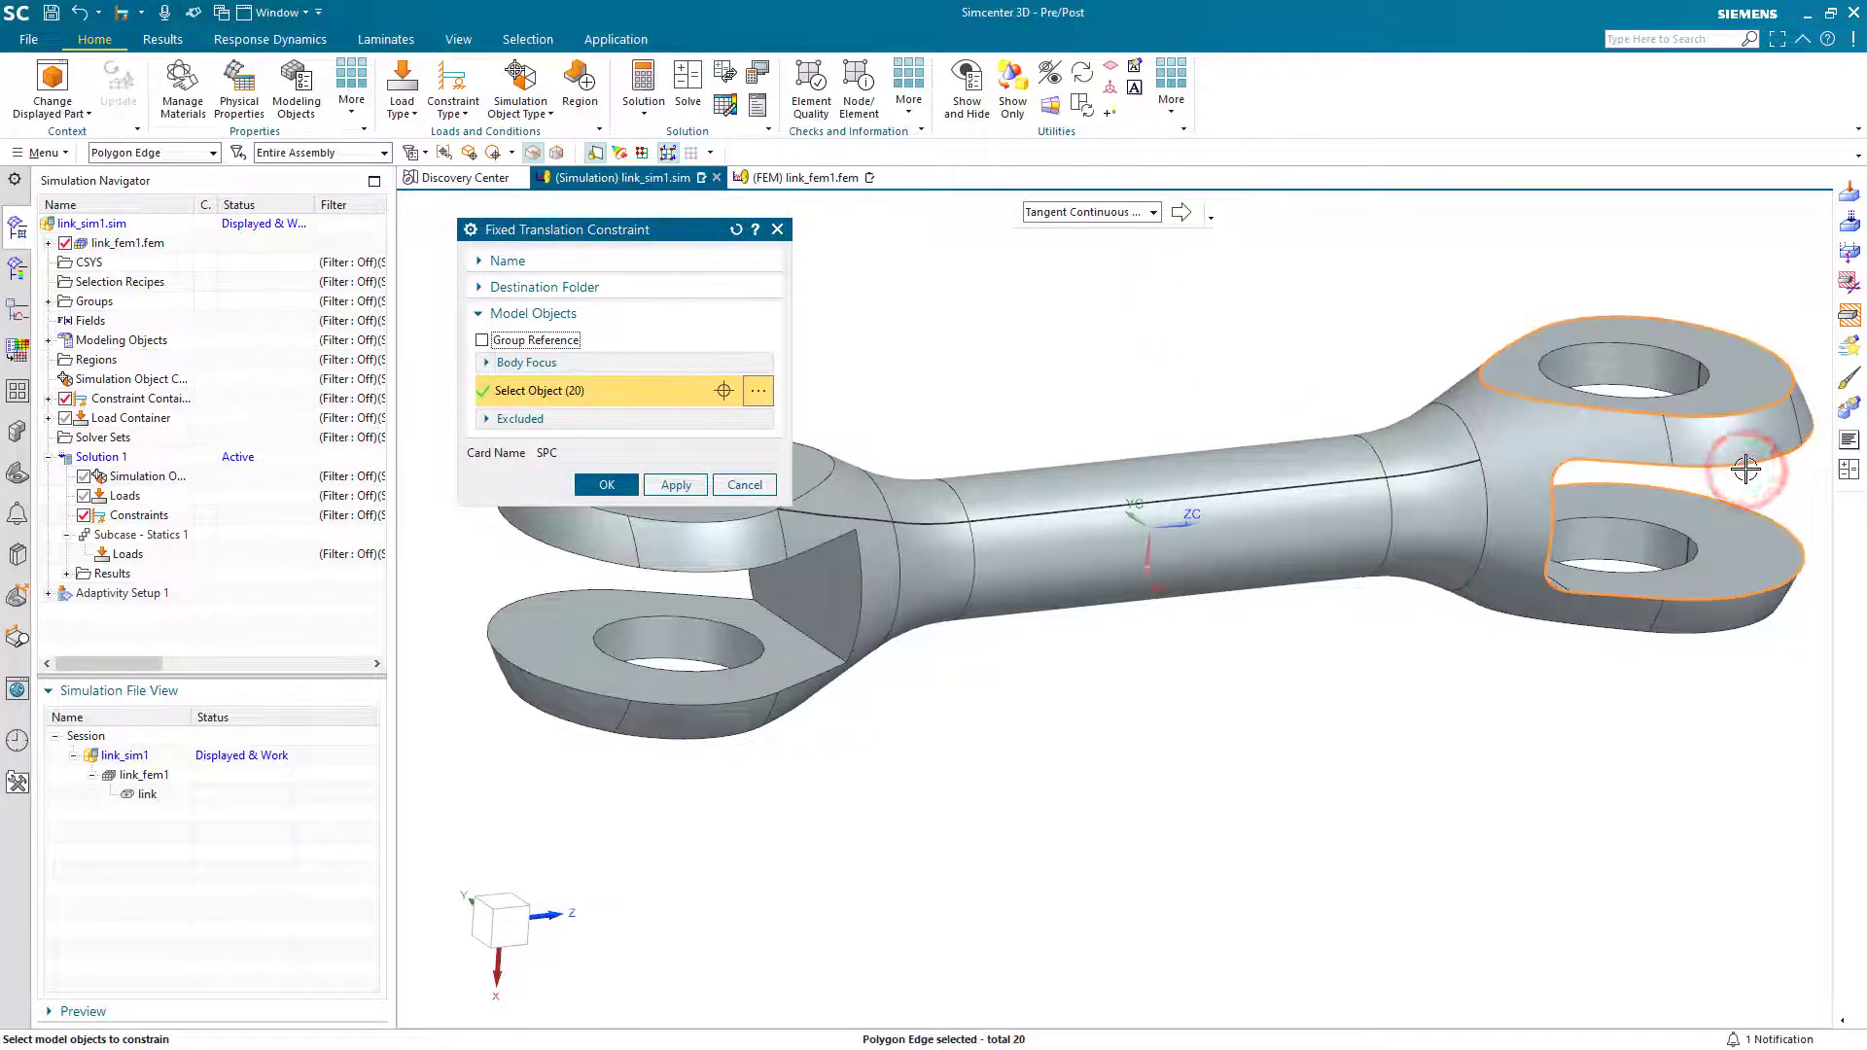
{"action": "middle_click_drag", "start_coordinate": [1727, 550], "coordinate": [1602, 491]}
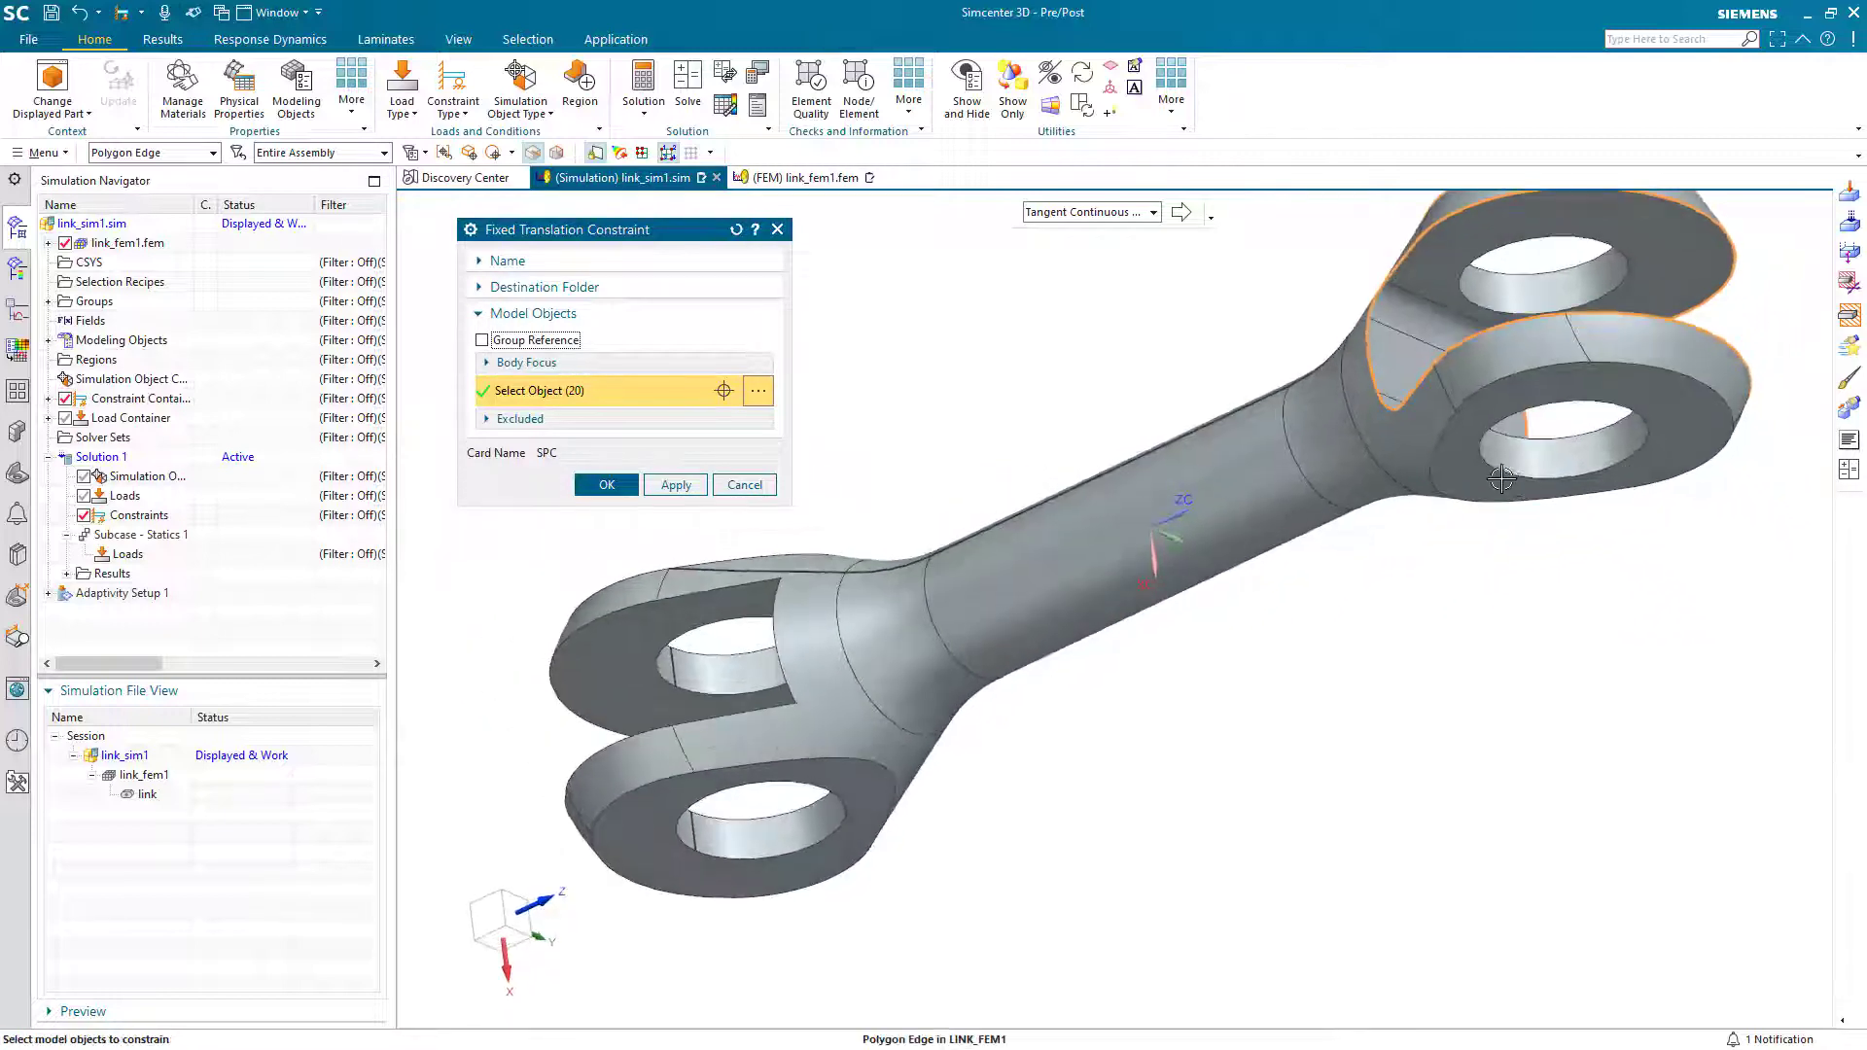
{"action": "left_click", "coordinate": [1398, 480]}
{"action": "left_click", "coordinate": [1396, 476], "text": "shift"}
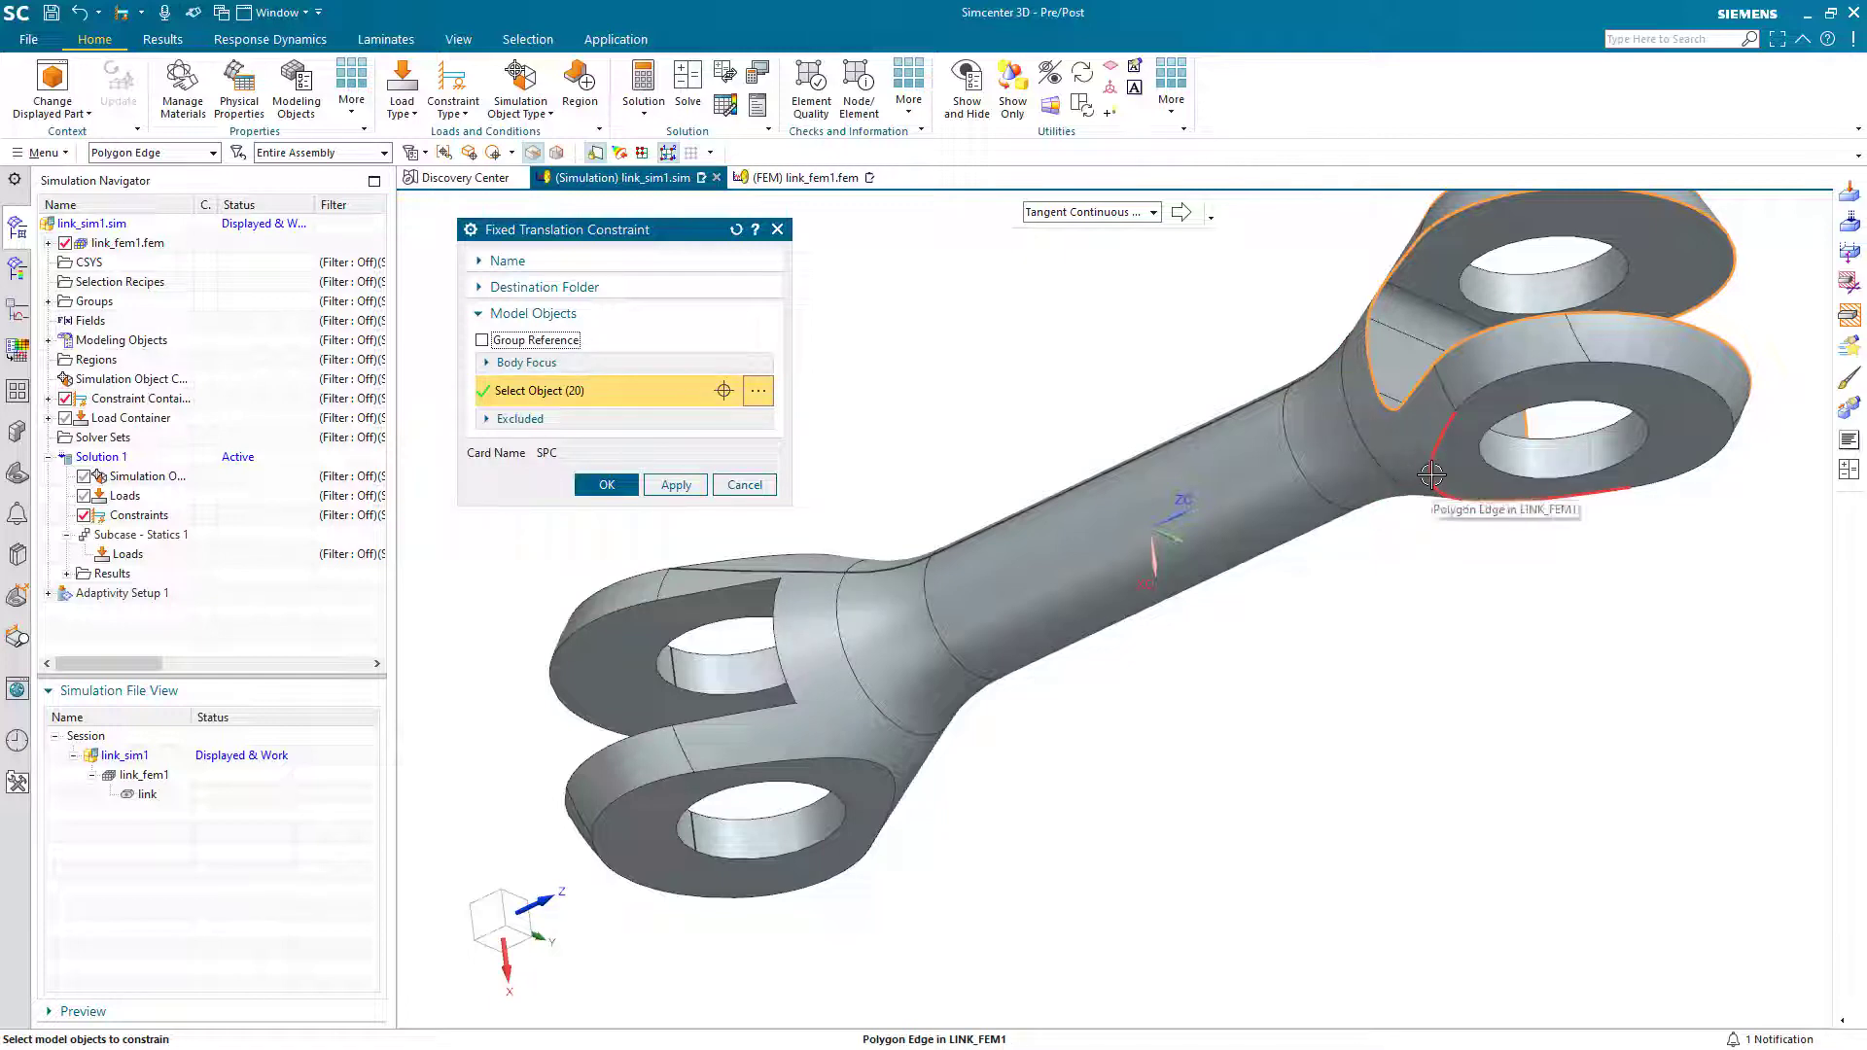
{"action": "middle_click_drag", "start_coordinate": [1433, 476], "coordinate": [1468, 550]}
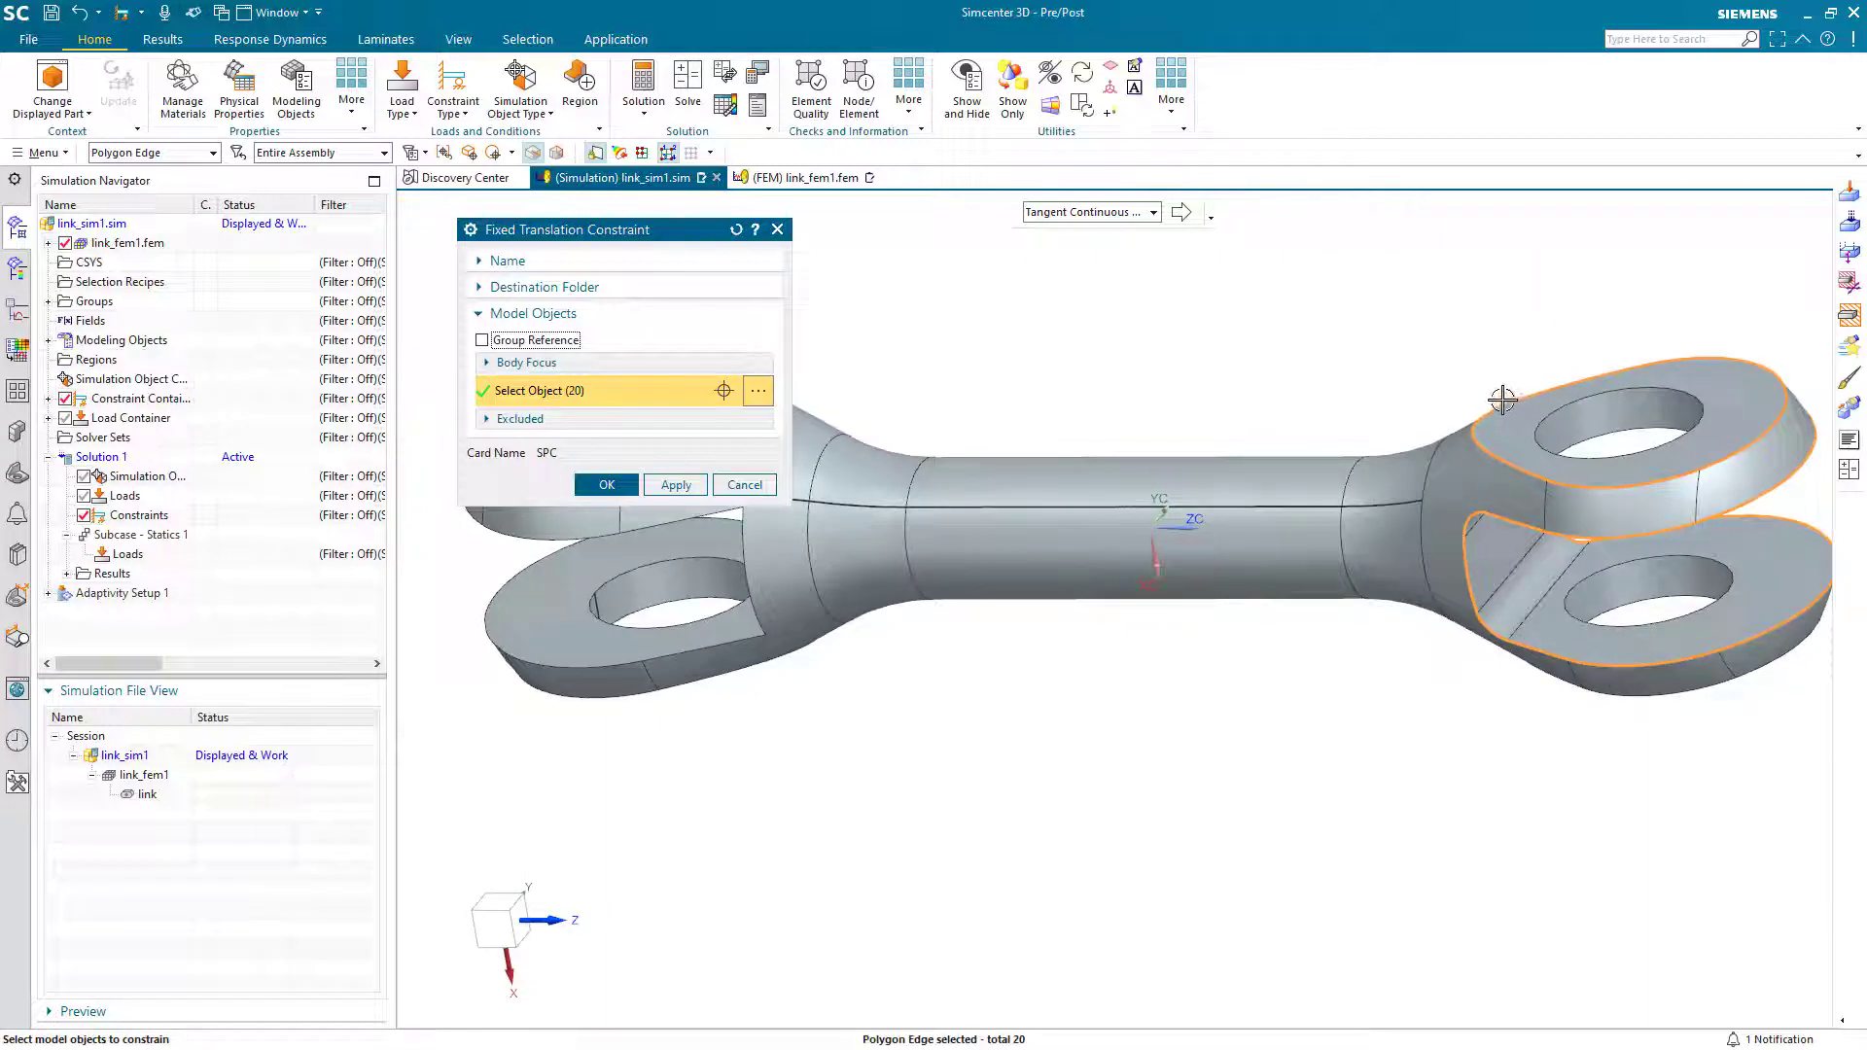
Set the Smart Selector to No method and deselect one upper-right-eye rim edge, leaving 19 edges.
{"action": "left_click", "coordinate": [1081, 212]}
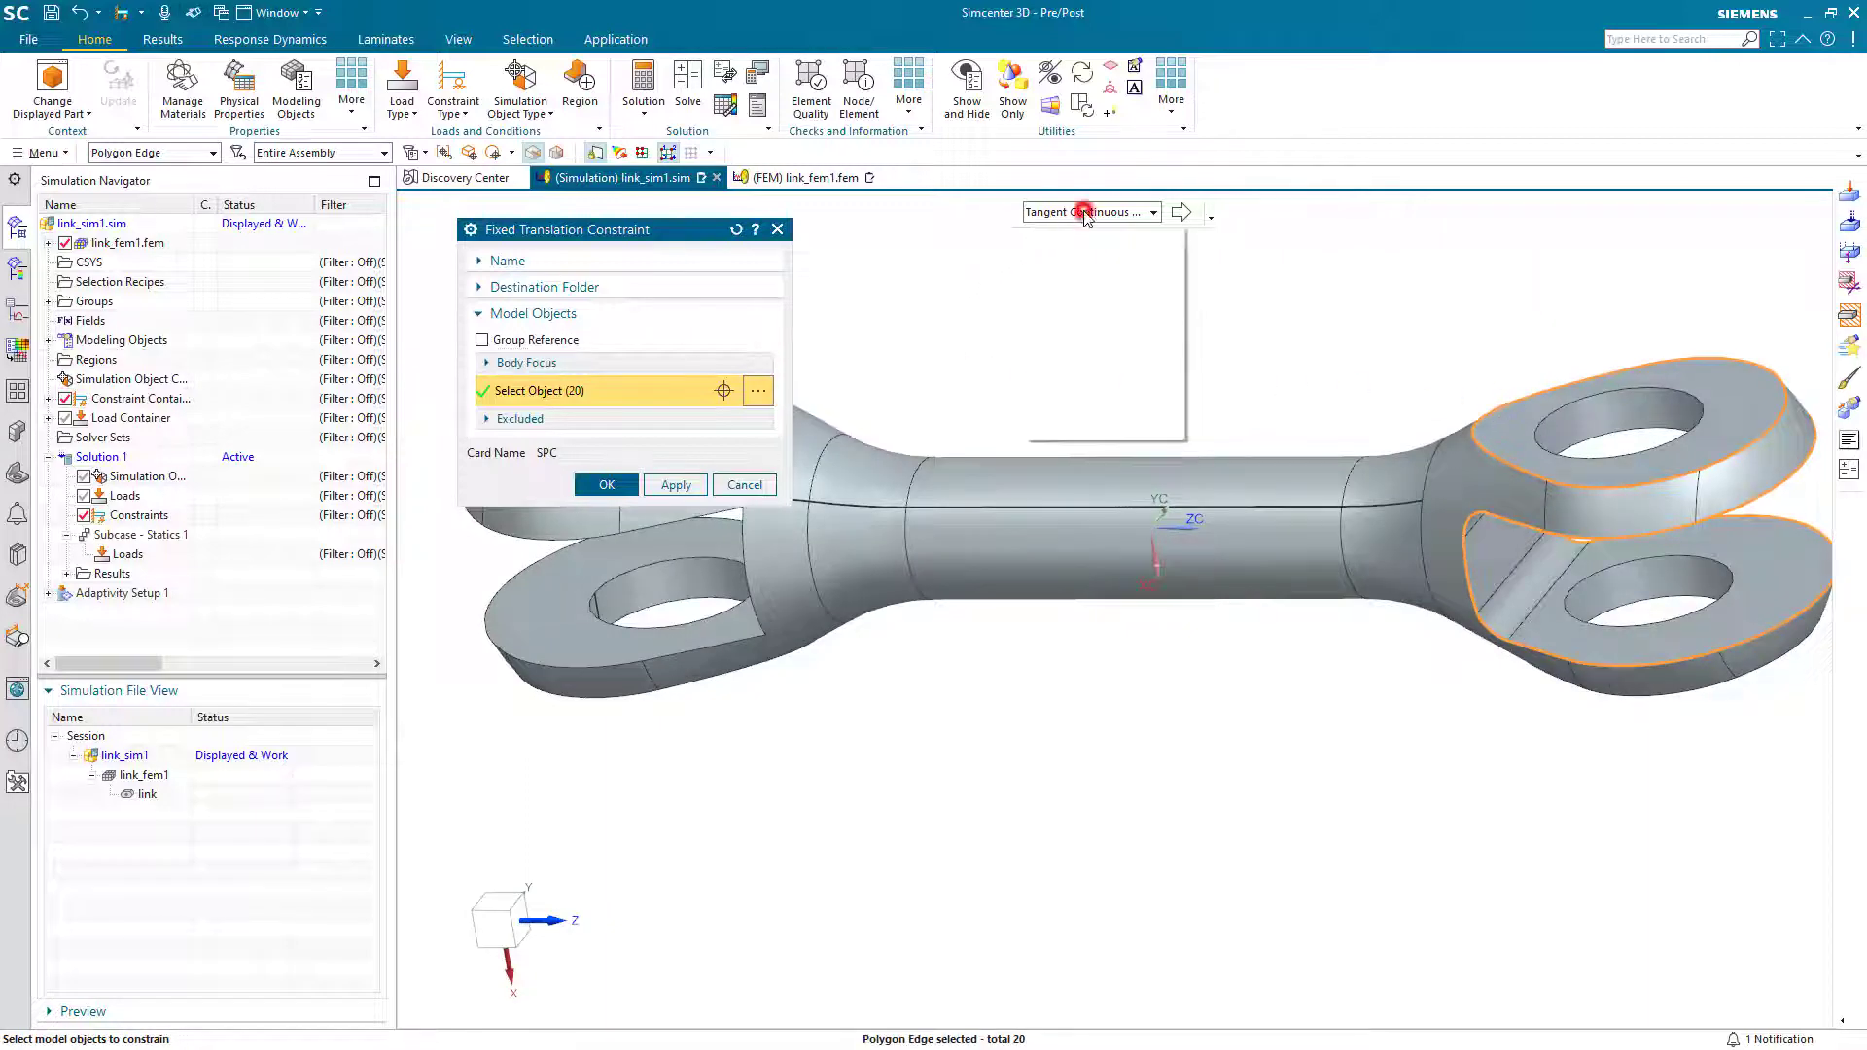
{"action": "left_click", "coordinate": [1091, 237]}
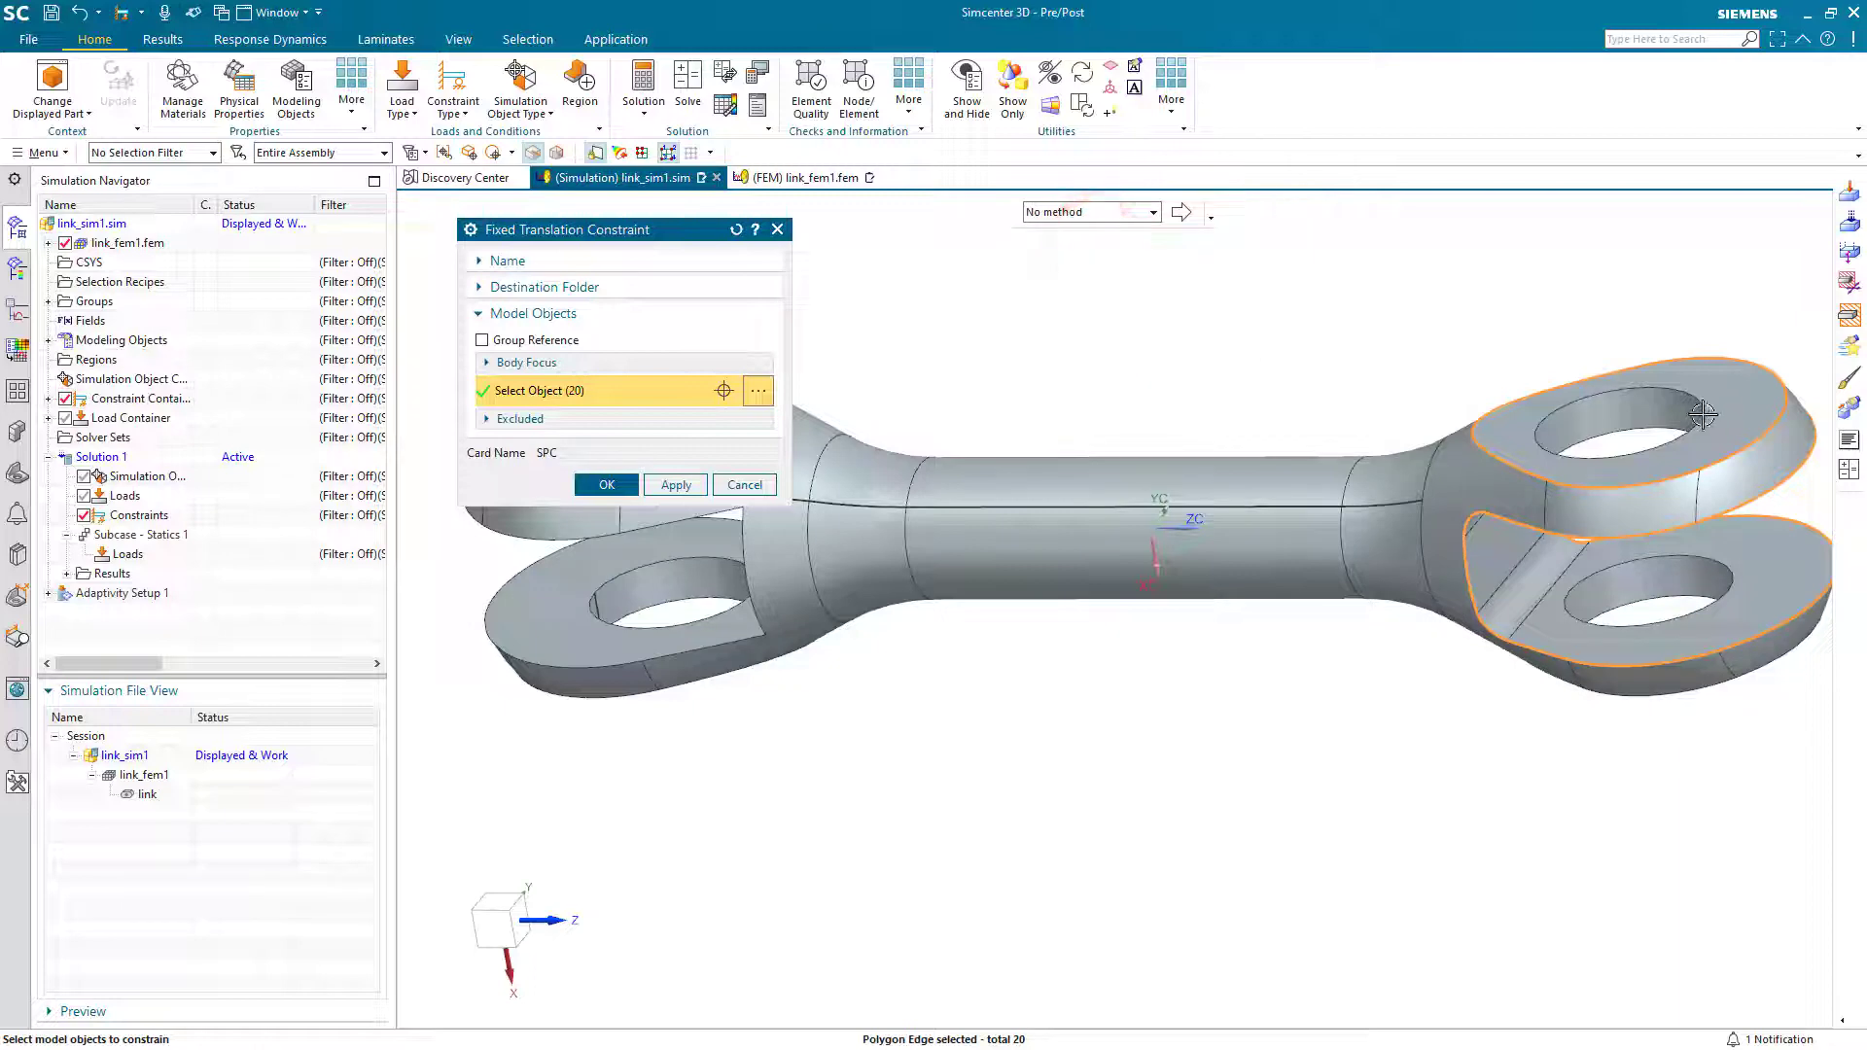
{"action": "left_click", "coordinate": [1764, 424], "text": "shift"}
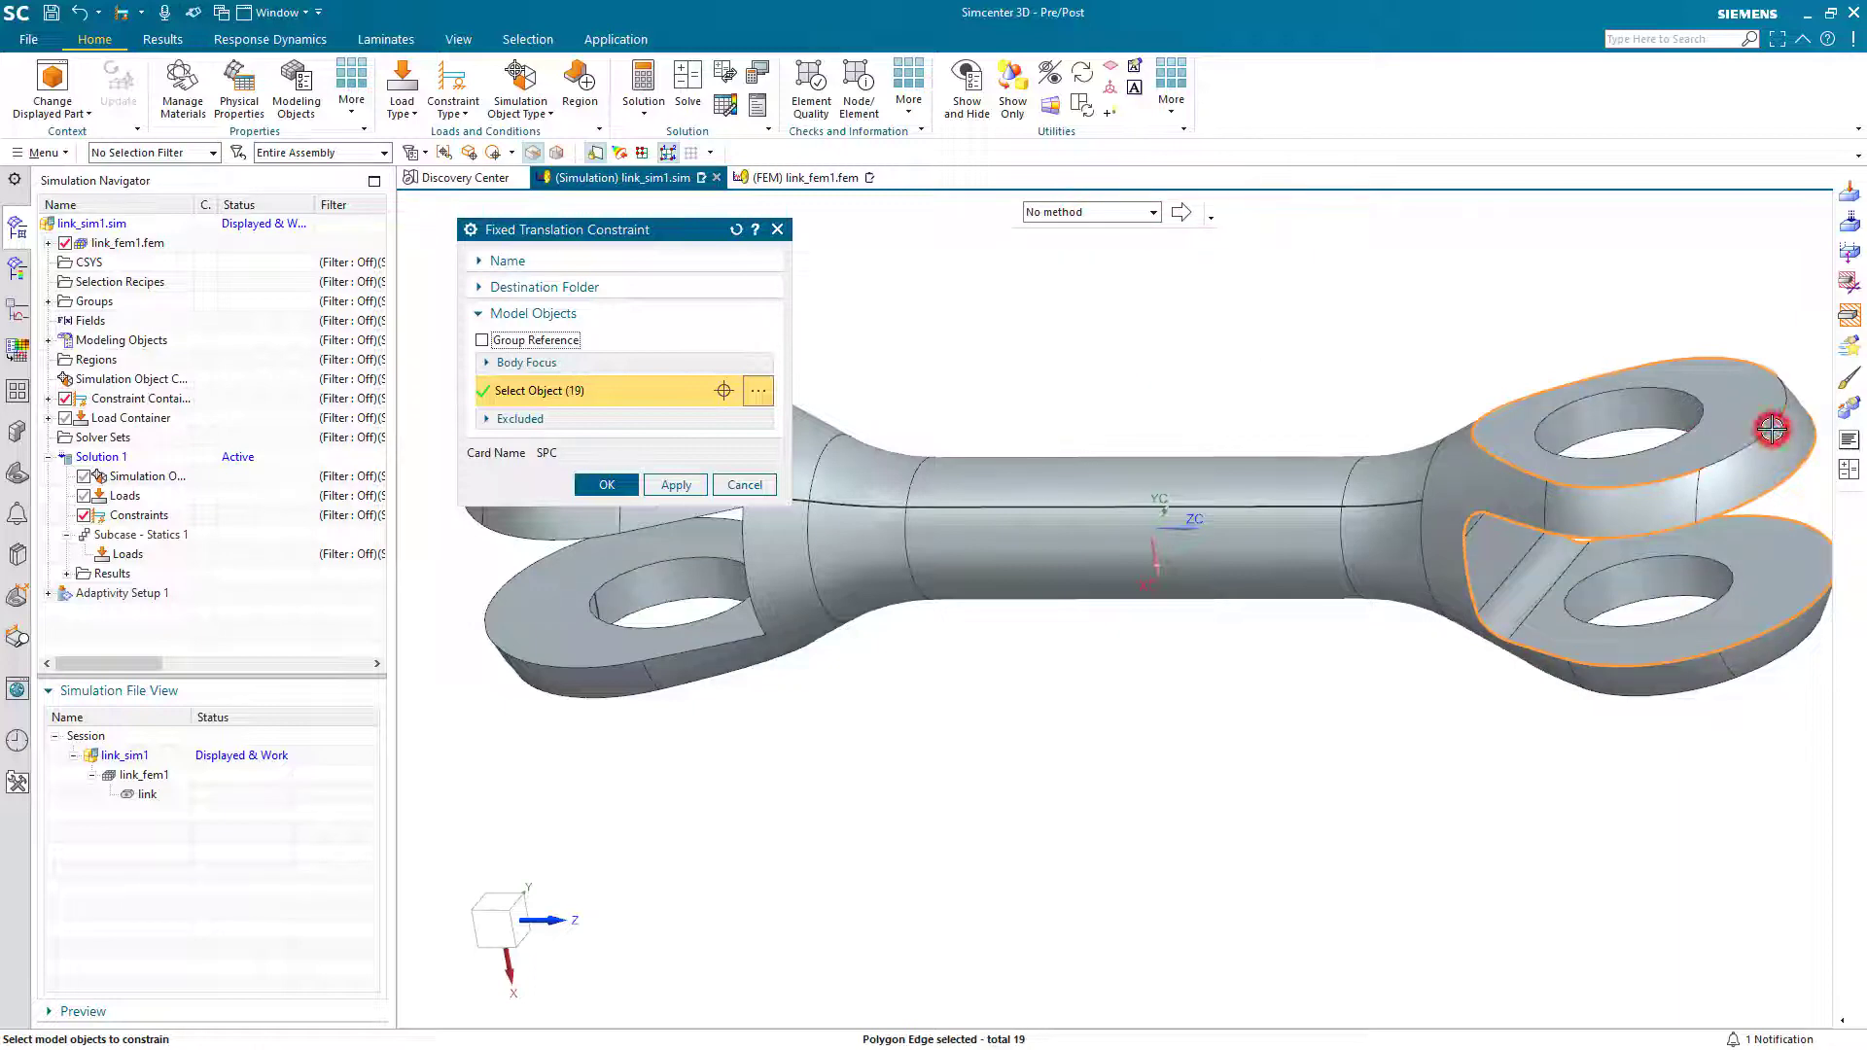
{"action": "middle_click_drag", "start_coordinate": [1555, 323], "coordinate": [1534, 356]}
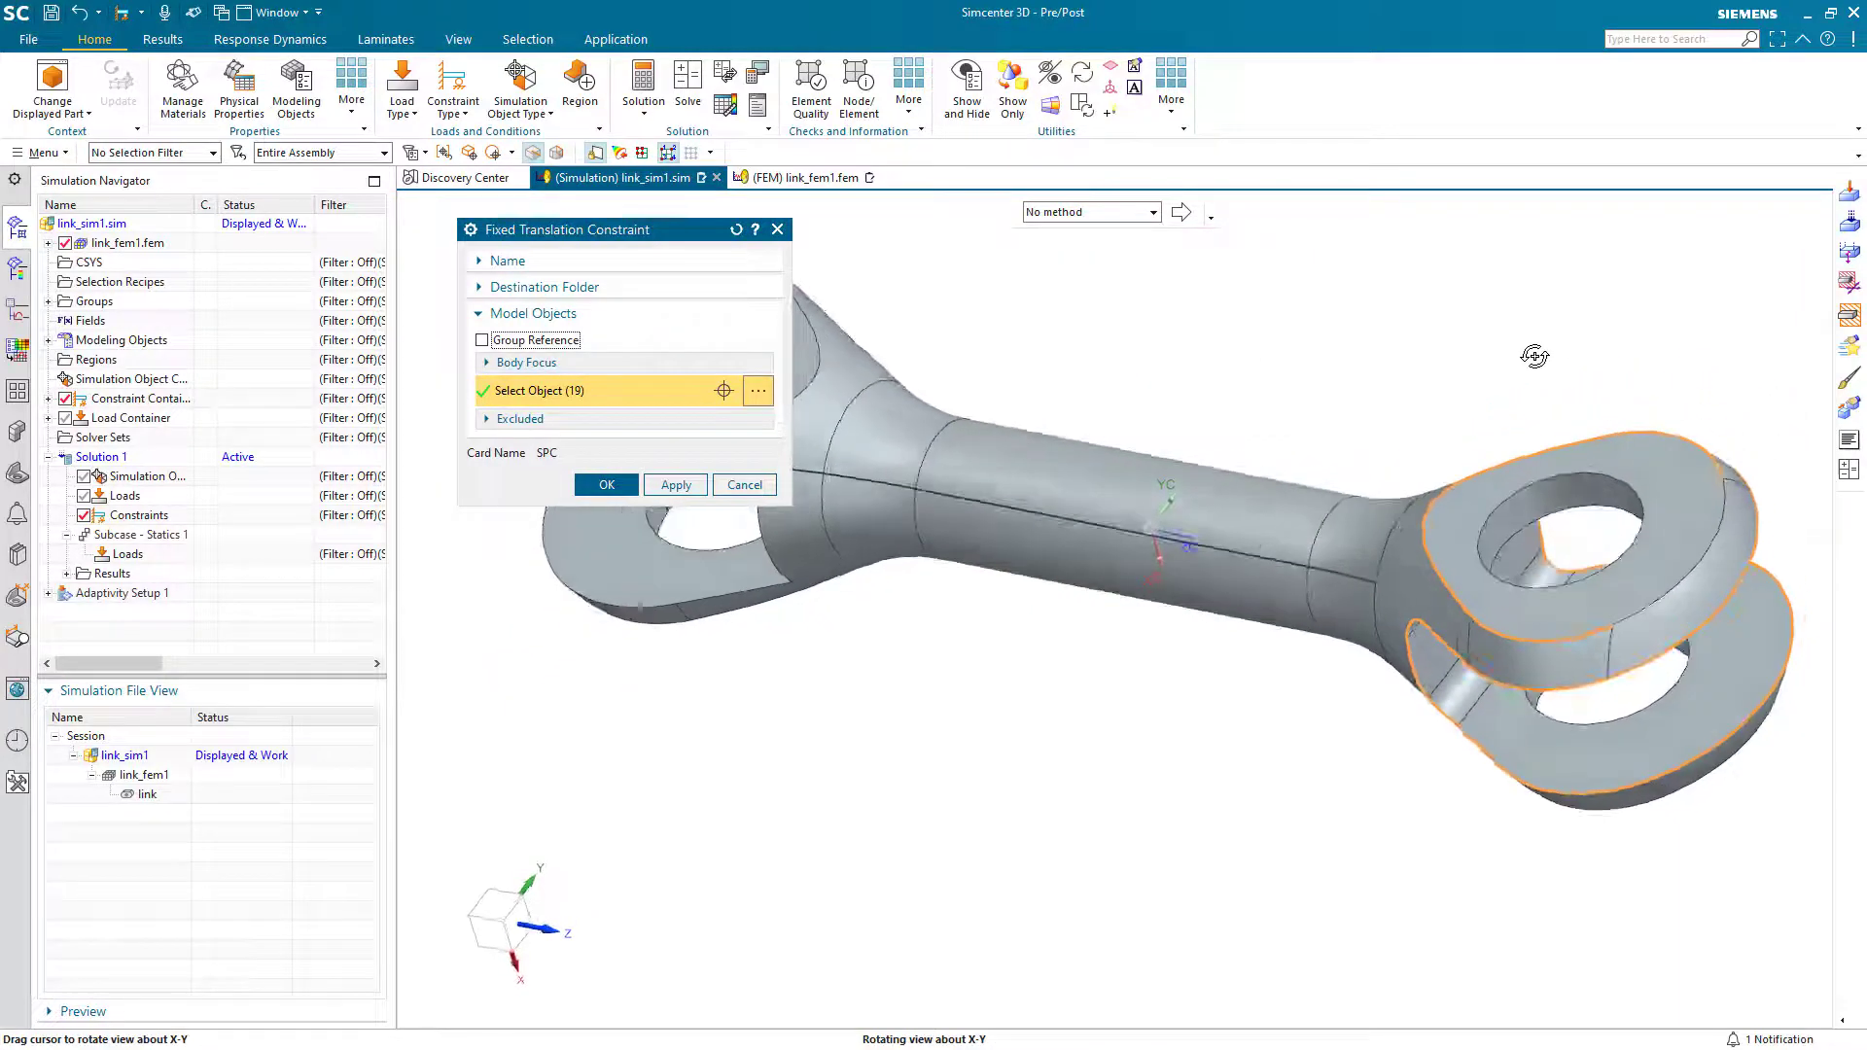